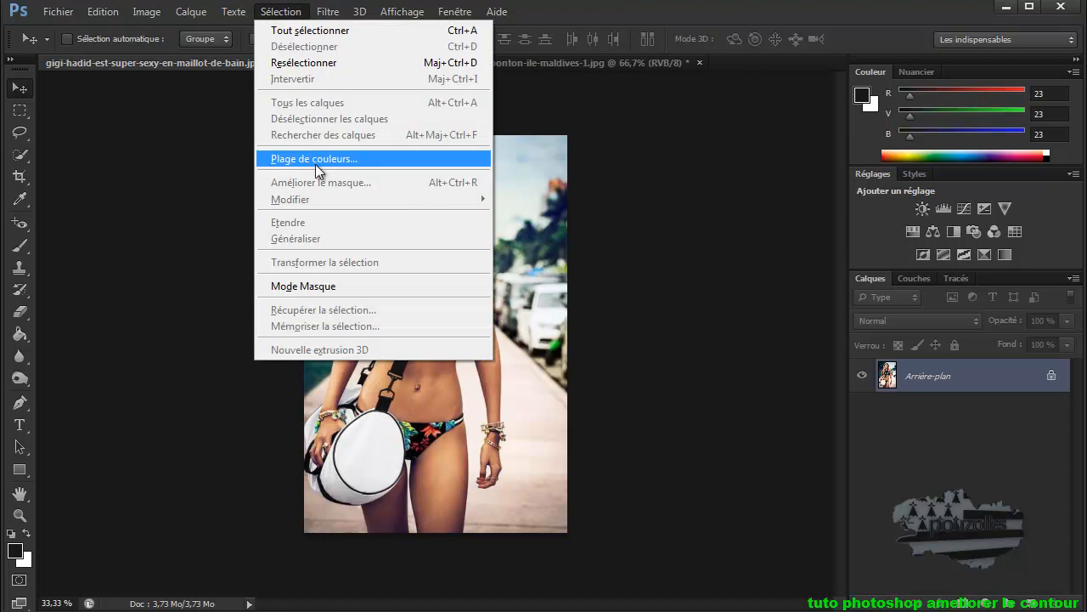
Switch to the web browser and read the comments under the video "tuto C4D 02 crée des nuages"
click(164, 197)
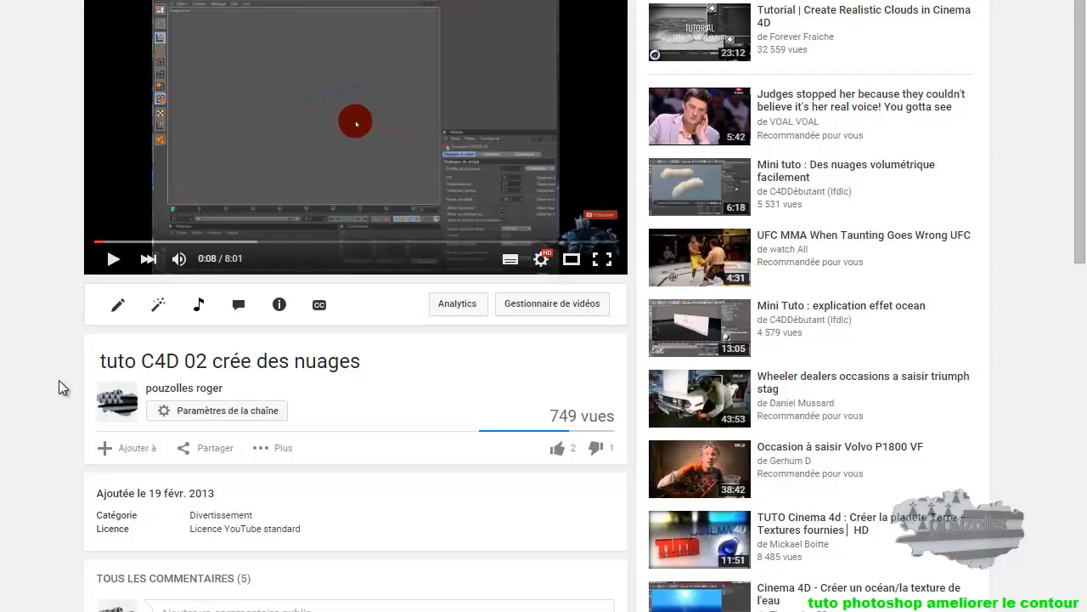
scroll(59, 380, down, 2)
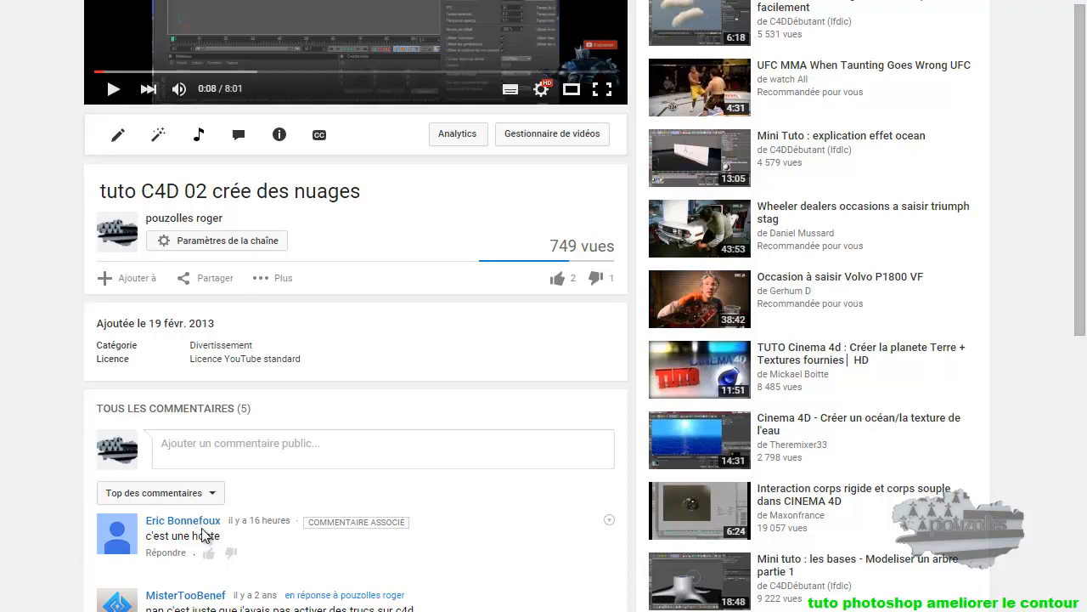
scroll(474, 508, down, 1)
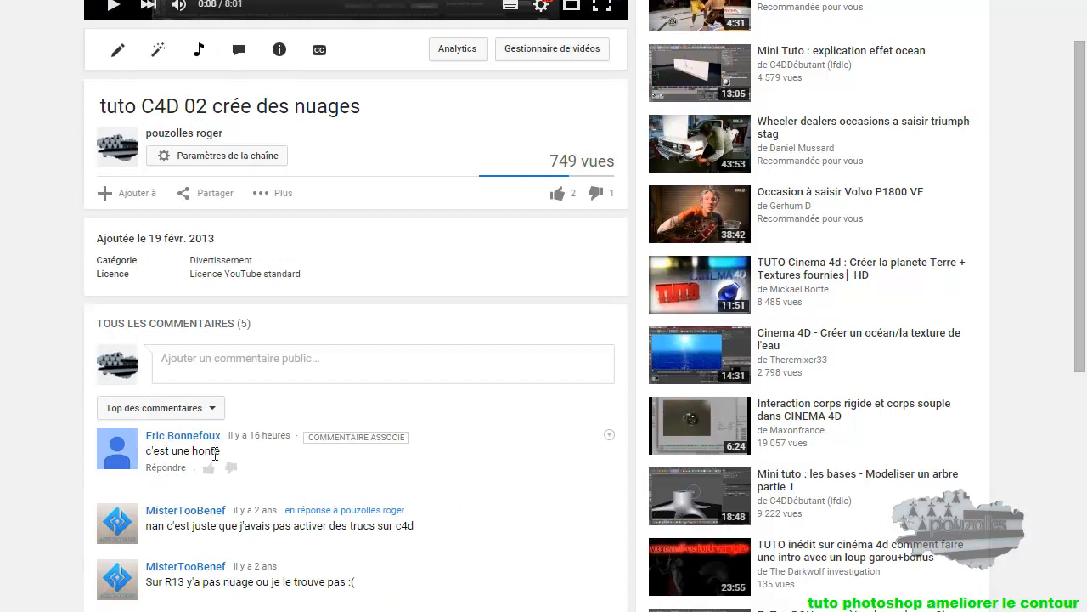
scroll(41, 432, up, 3)
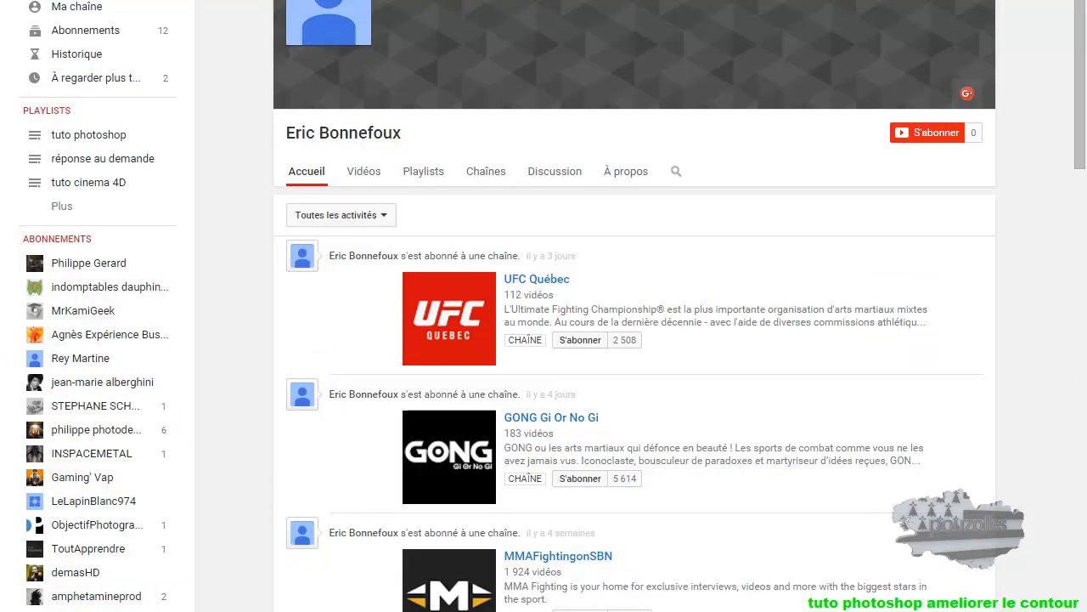
Look through the activity feed on the commenter's YouTube channel to examine which channels they subscribed to
scroll(227, 242, down, 1)
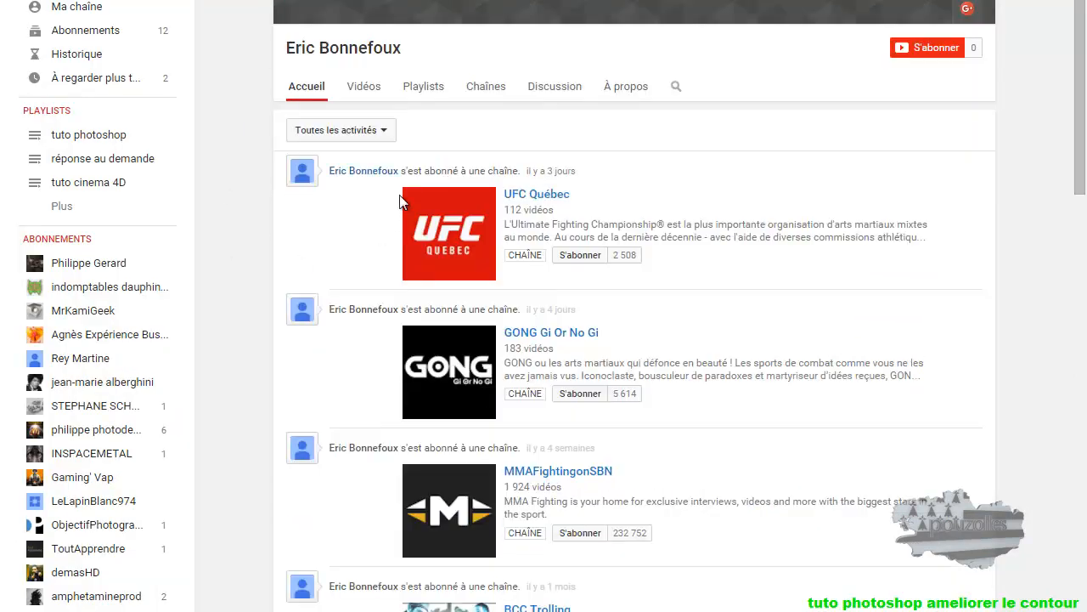
scroll(308, 390, down, 1)
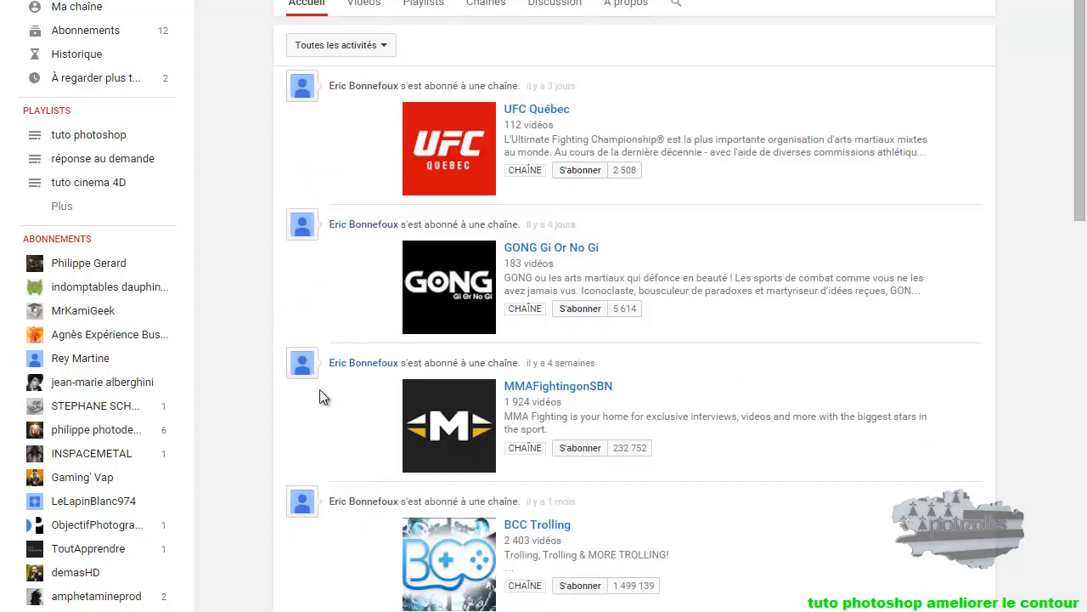
scroll(332, 443, down, 4)
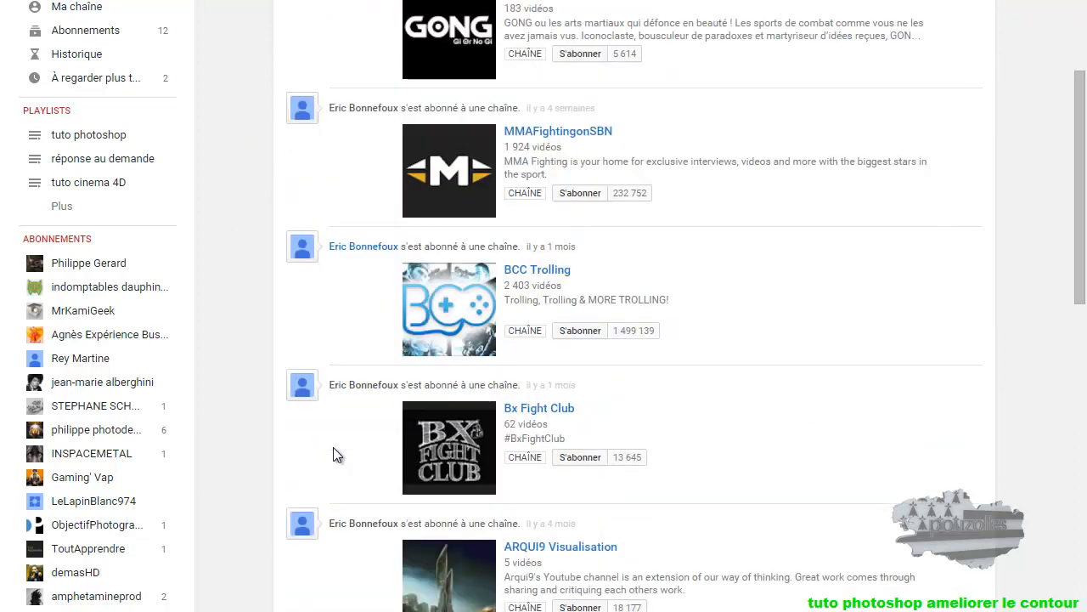
scroll(353, 458, down, 8)
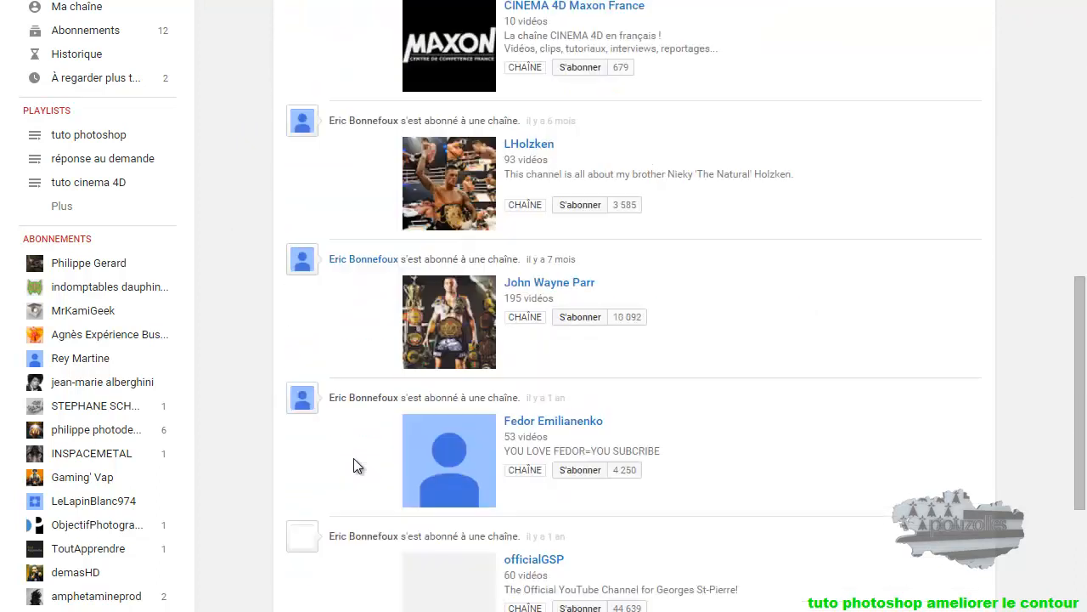
scroll(353, 458, down, 5)
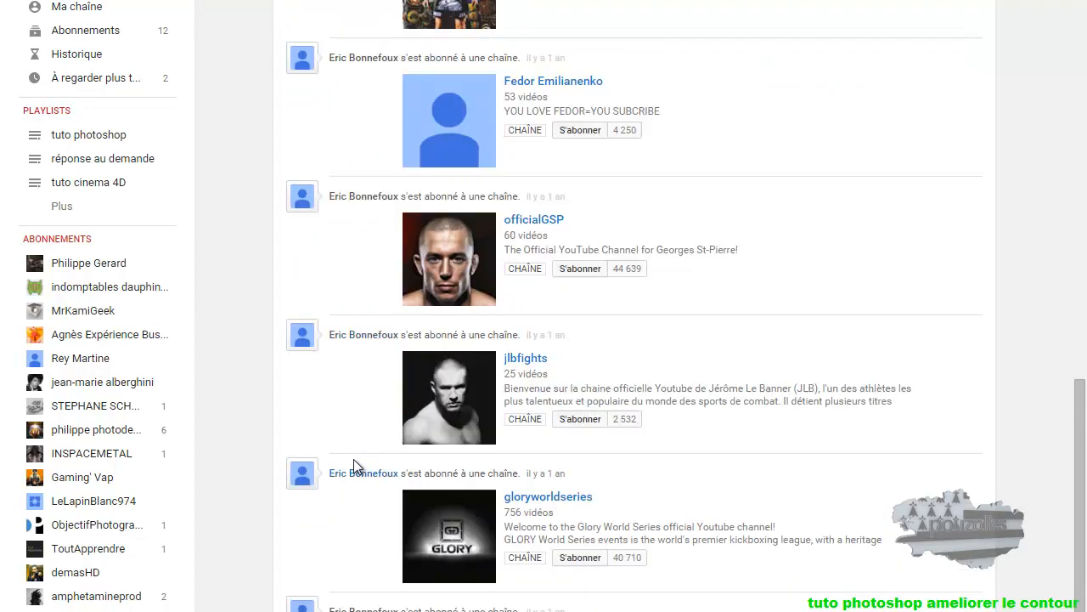
scroll(353, 459, down, 1)
scroll(354, 462, up, 15)
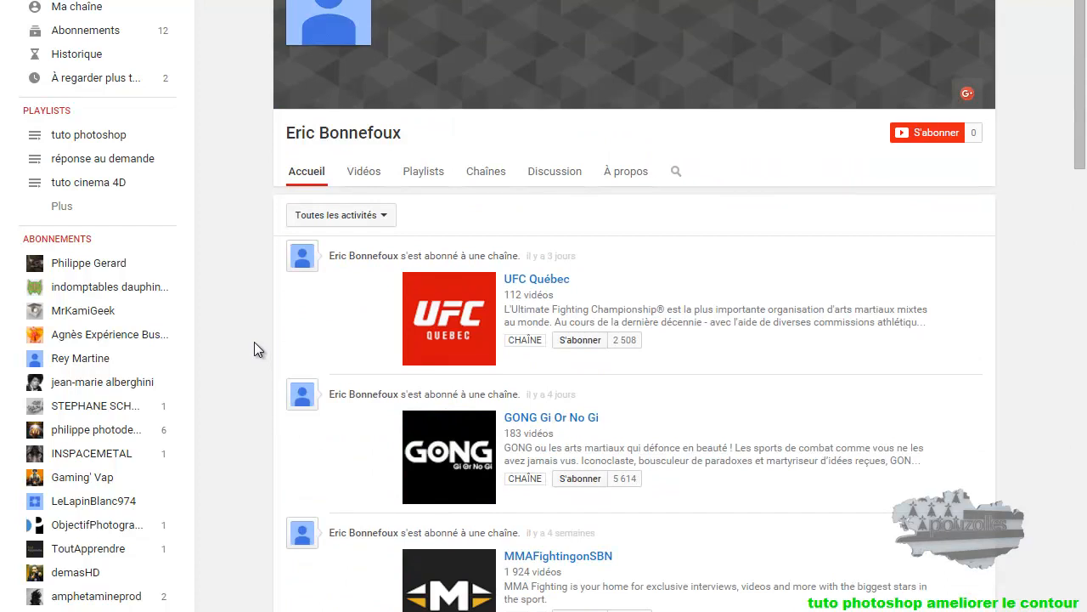
scroll(254, 341, down, 2)
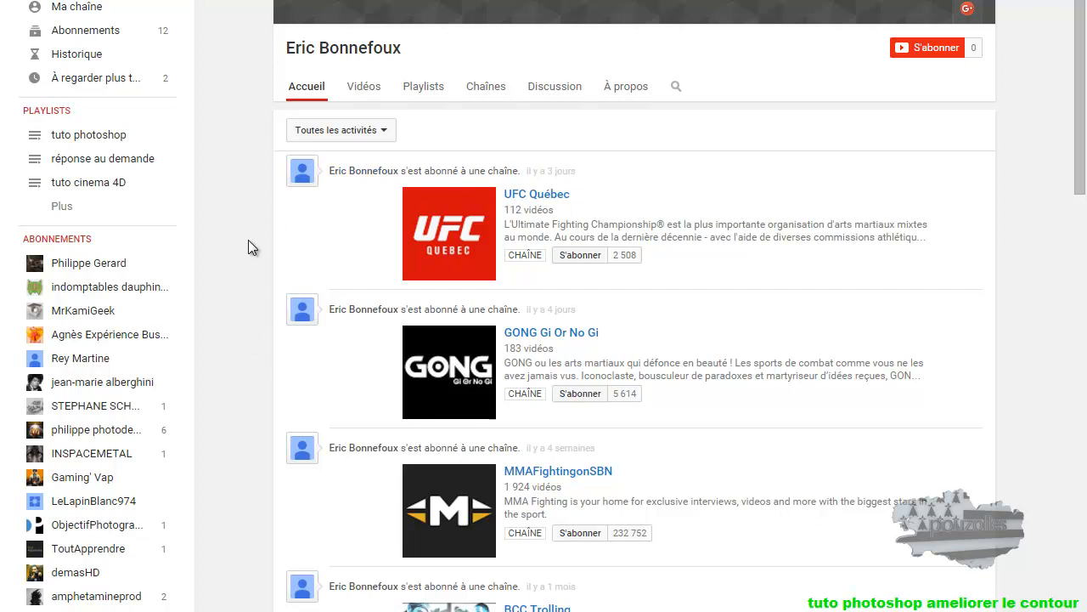
scroll(248, 247, down, 3)
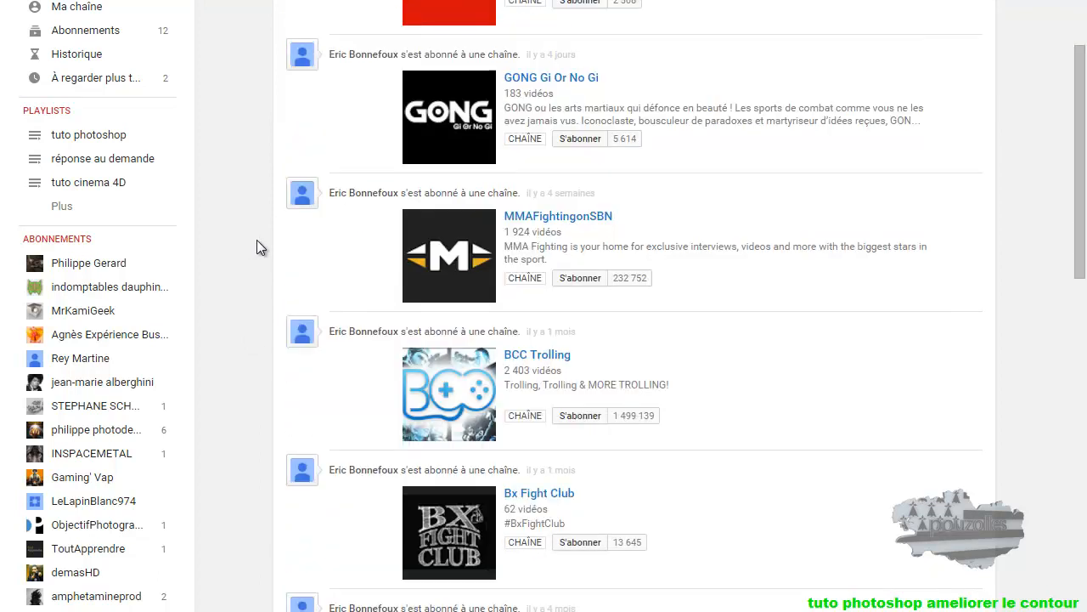
scroll(256, 246, up, 4)
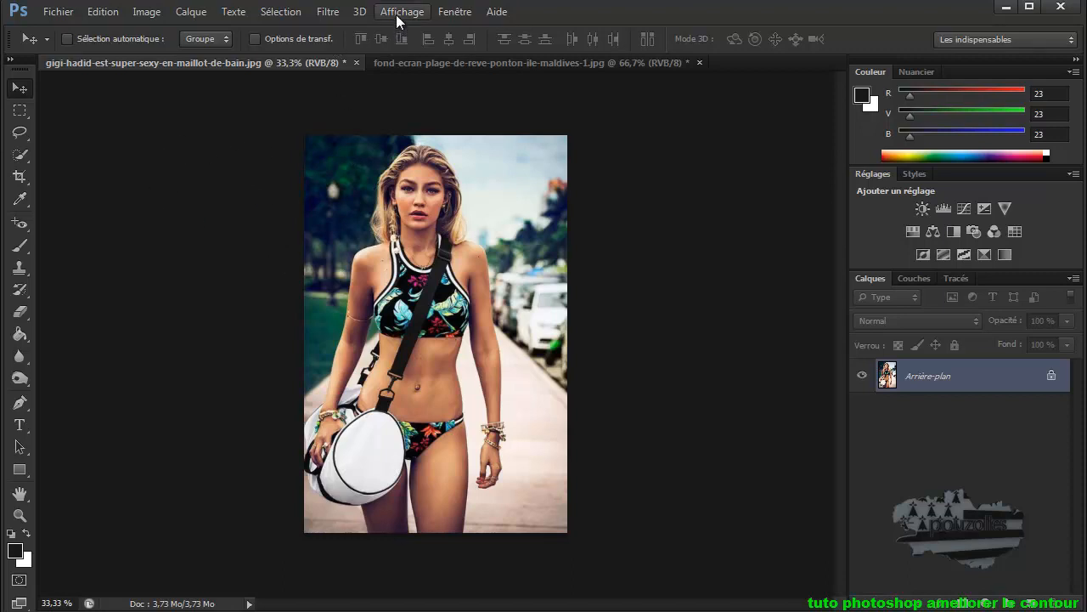
In Photoshop, try to select the dark trees behind the woman with Color Range by sampling their colours and lowering the tolerance to 17
click(280, 12)
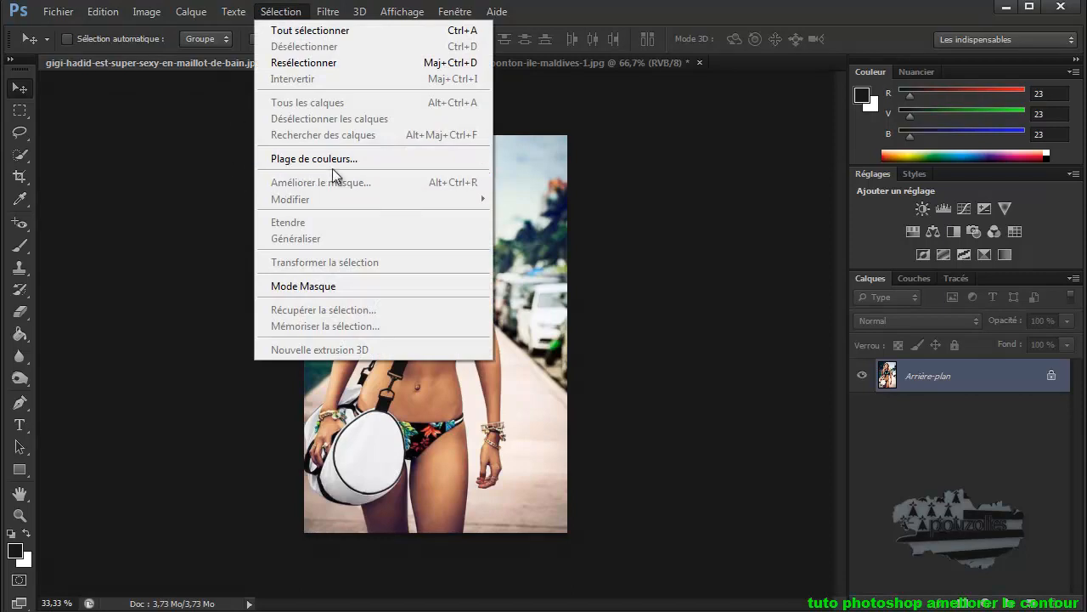
click(333, 160)
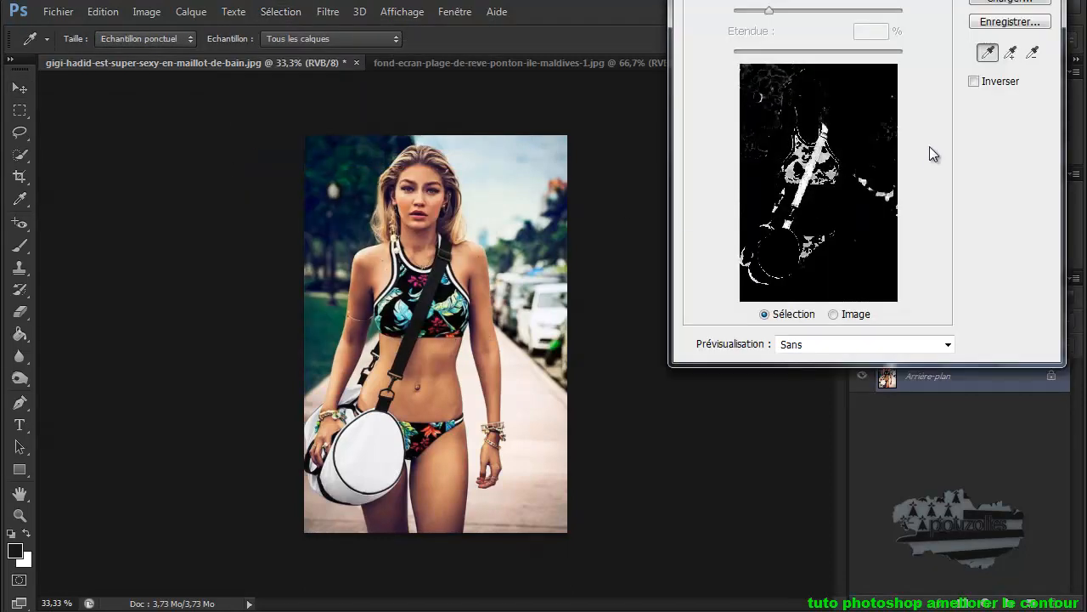
click(987, 52)
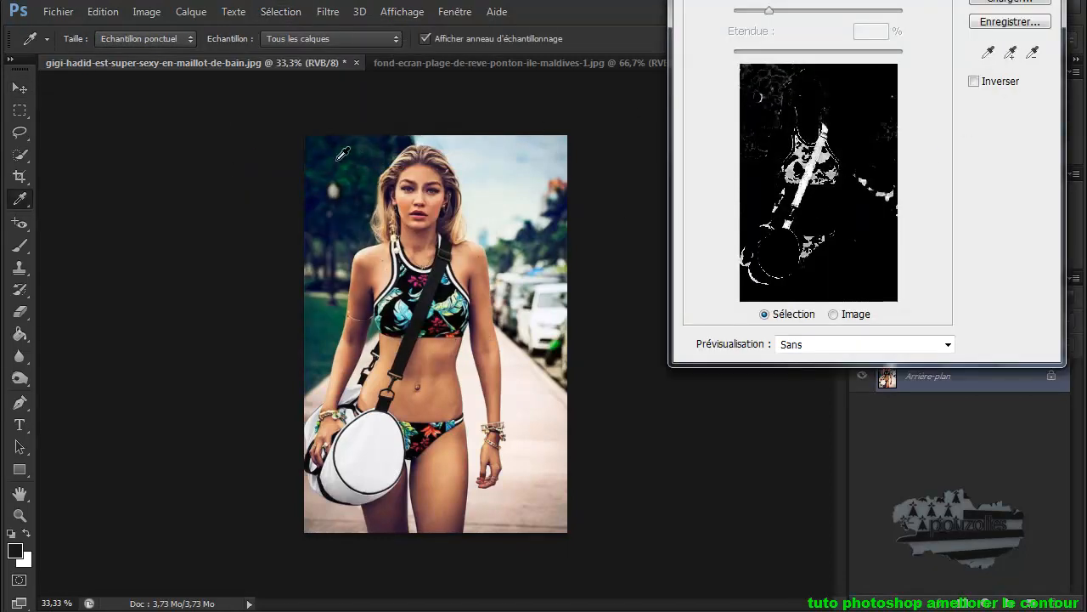
click(342, 135)
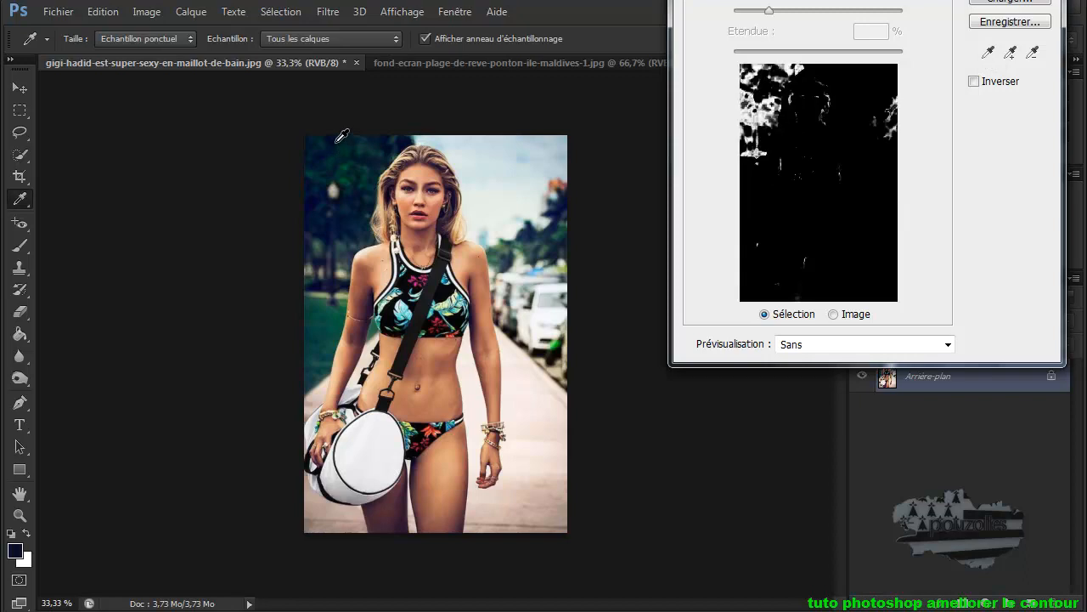
click(393, 136)
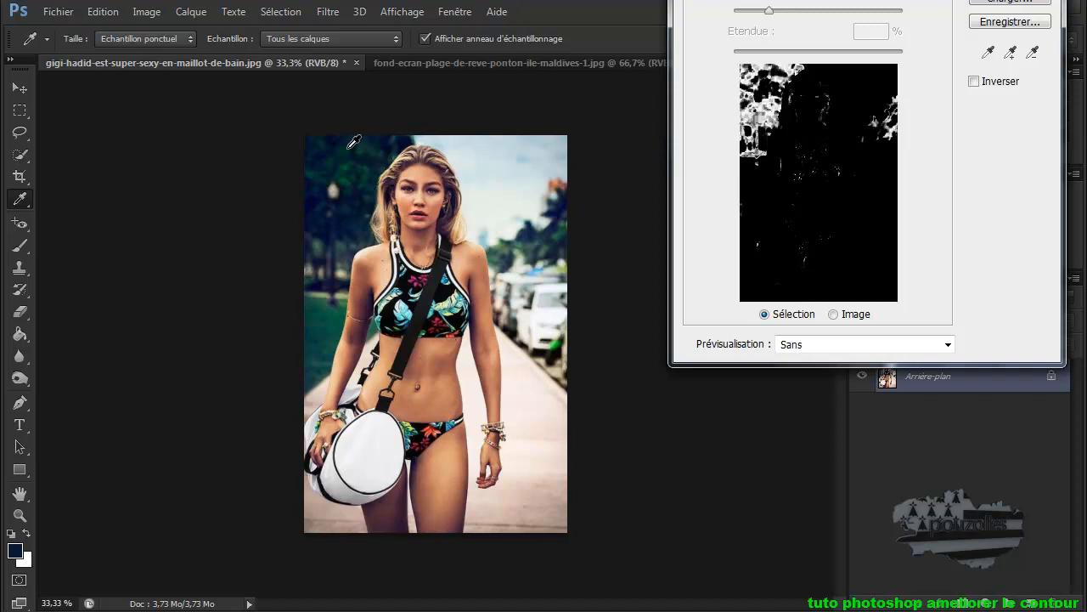
click(391, 139)
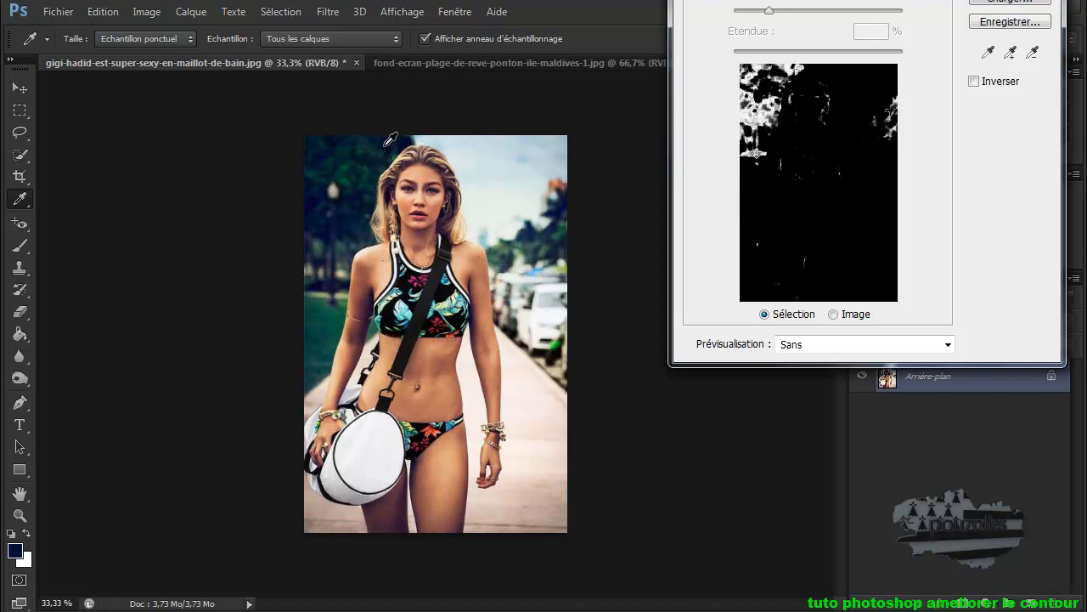
drag(770, 11, 751, 15)
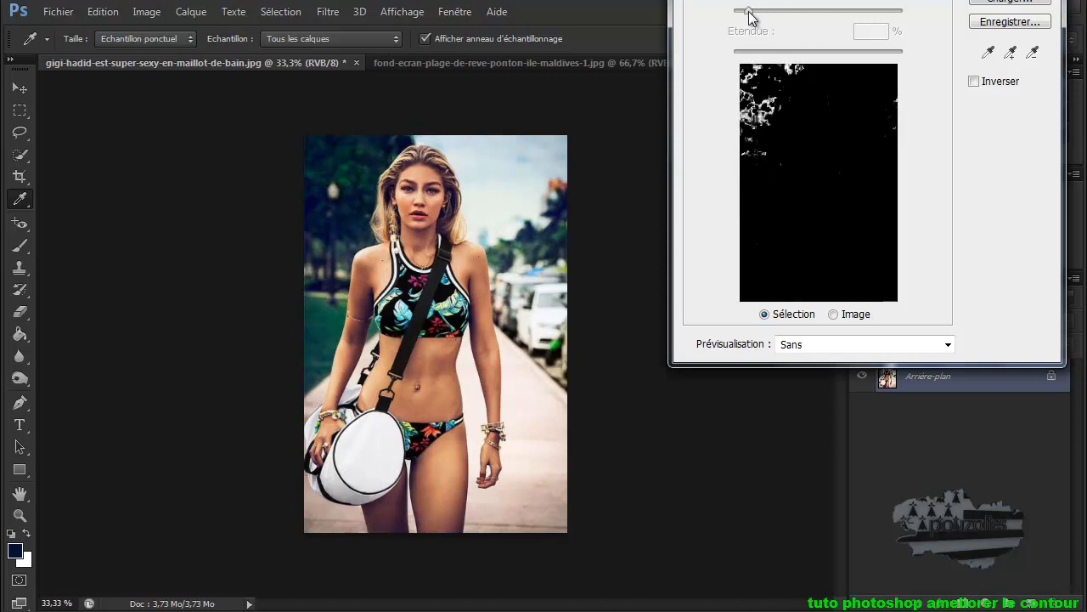
click(411, 137)
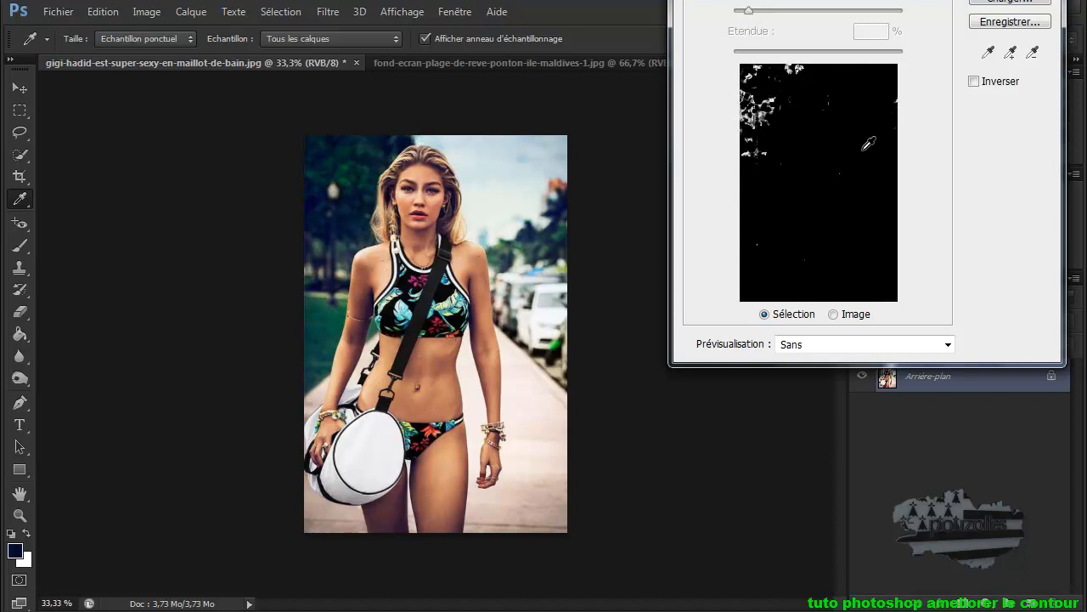
Try adding the pale sky to the sampled colour range, and cancel the Color Range selection
click(1010, 53)
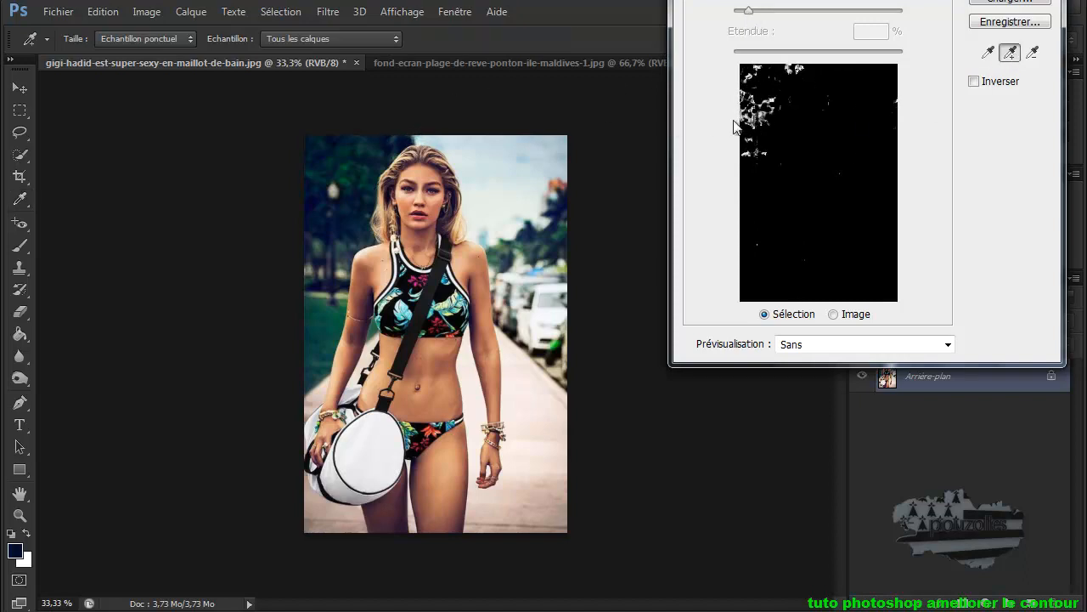
click(499, 154)
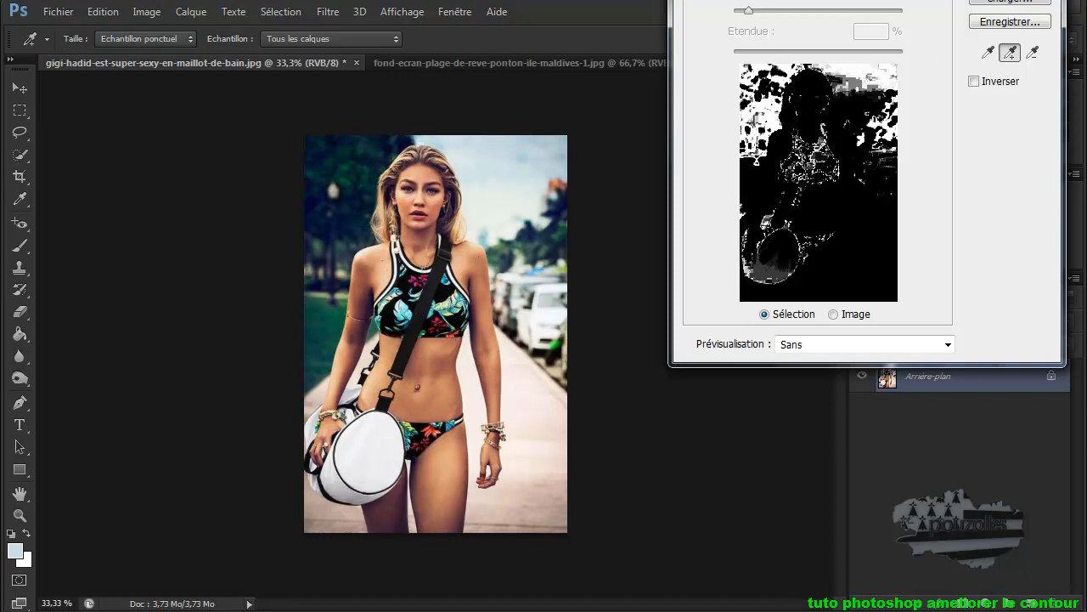
drag(987, 0, 971, 31)
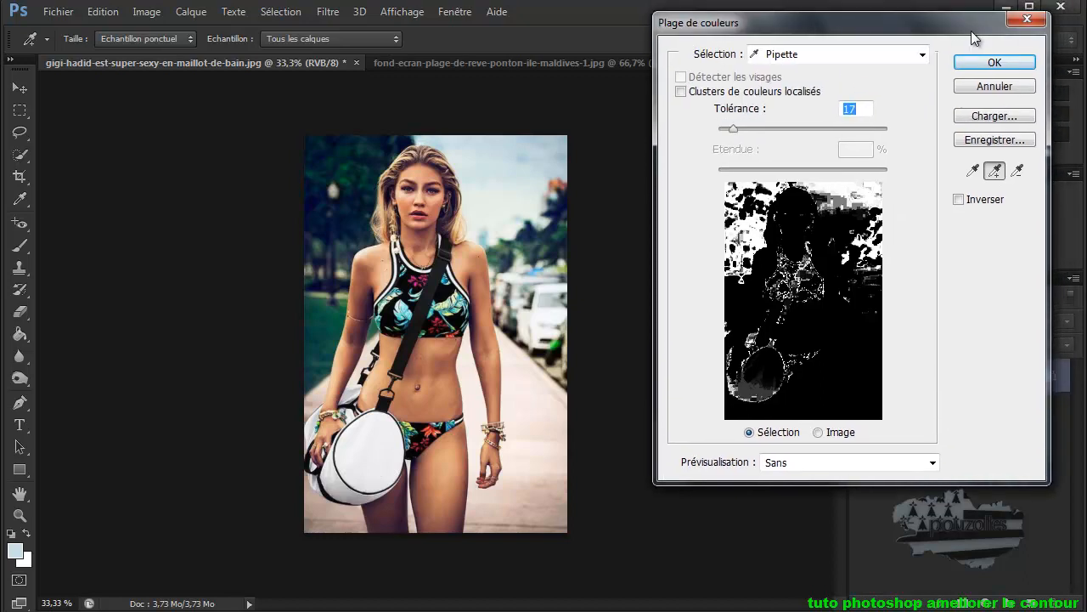
click(992, 87)
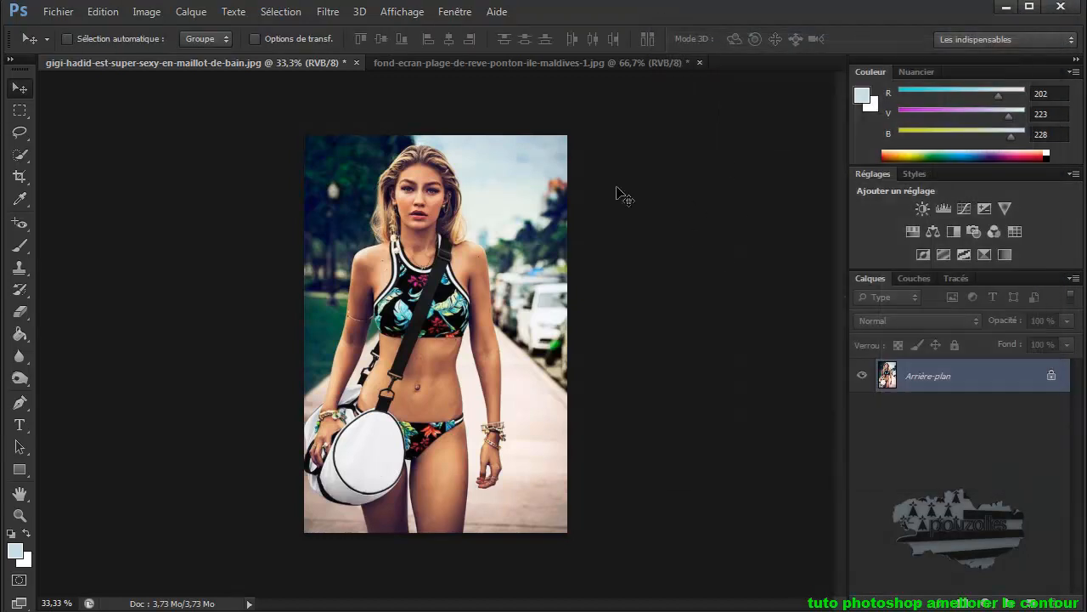
Select the tree-side background along the woman's hair, arm and bag with the Quick Selection tool at brush size 6
click(21, 134)
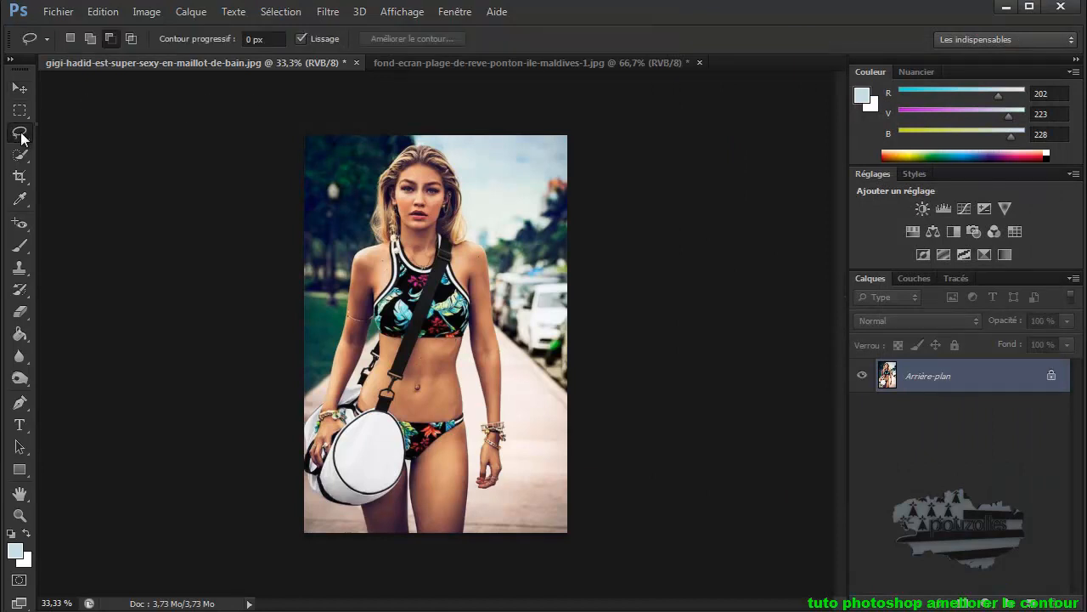
click(22, 155)
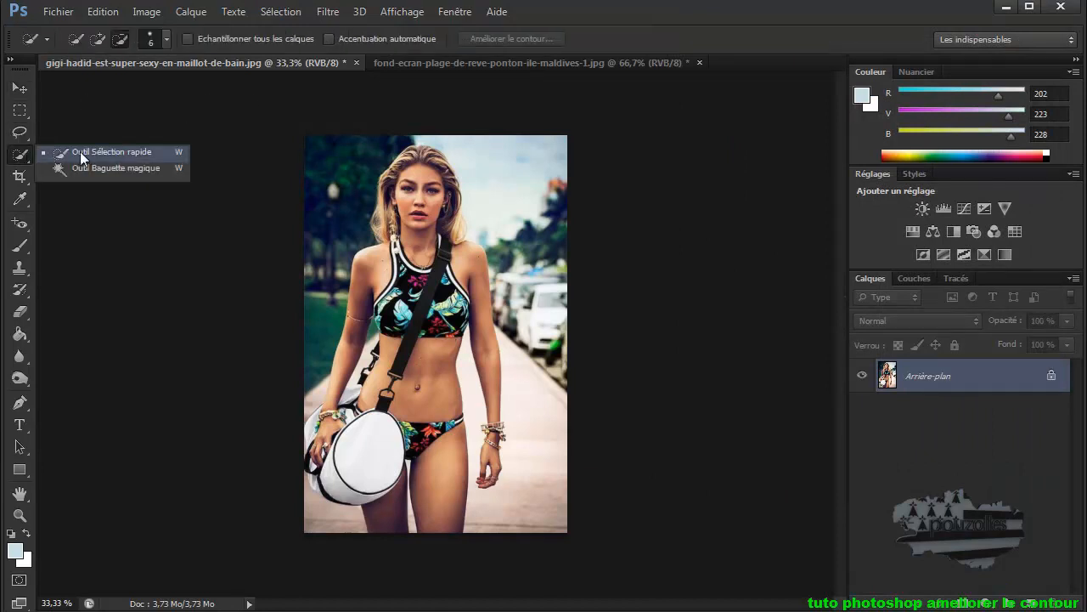
click(147, 151)
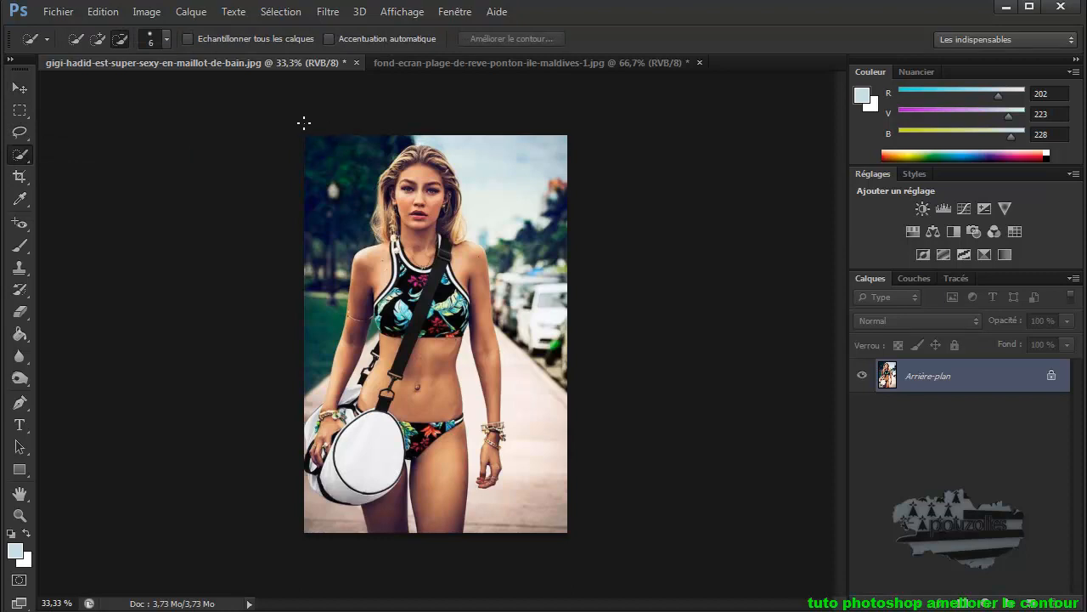
drag(324, 151, 313, 218)
drag(311, 297, 311, 349)
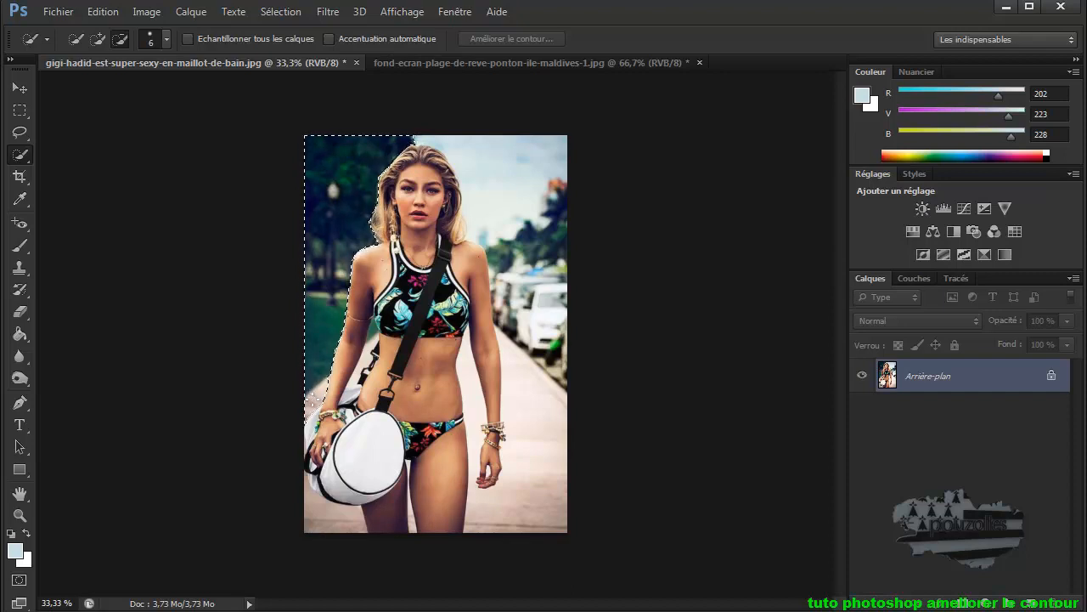
drag(313, 399, 318, 331)
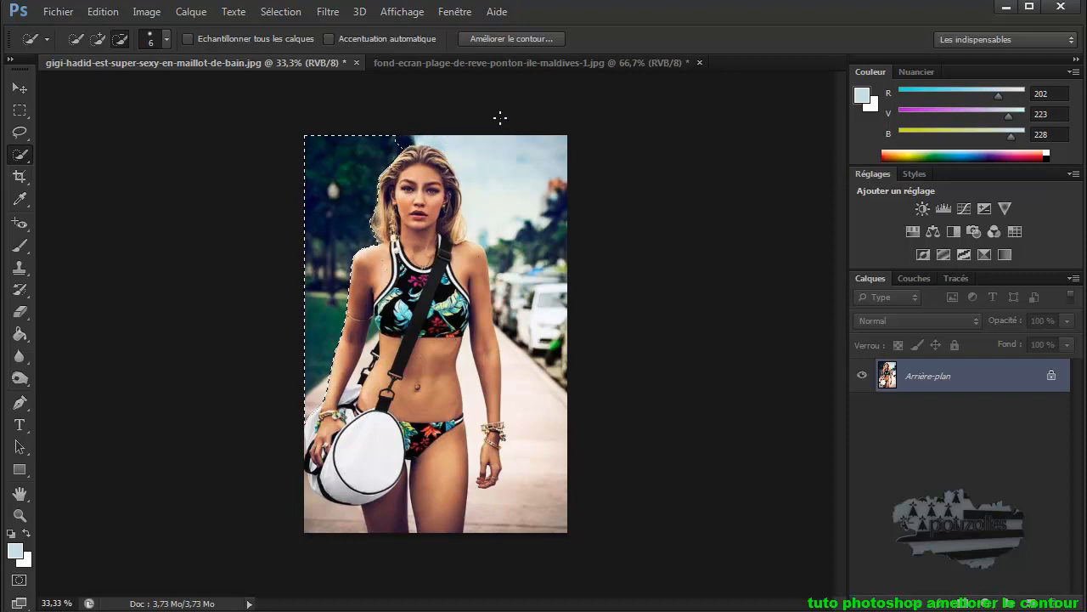
Enlarge the selection brush to 36 and add the remaining sky, parked cars and pavement around the woman to the selection
alt+right_click(488, 206)
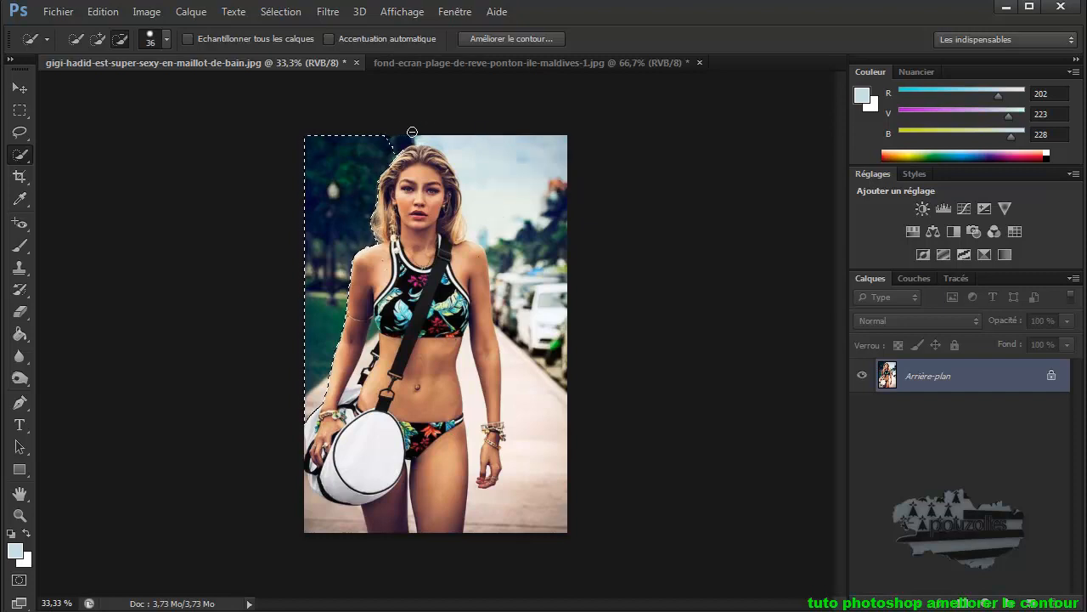
click(98, 38)
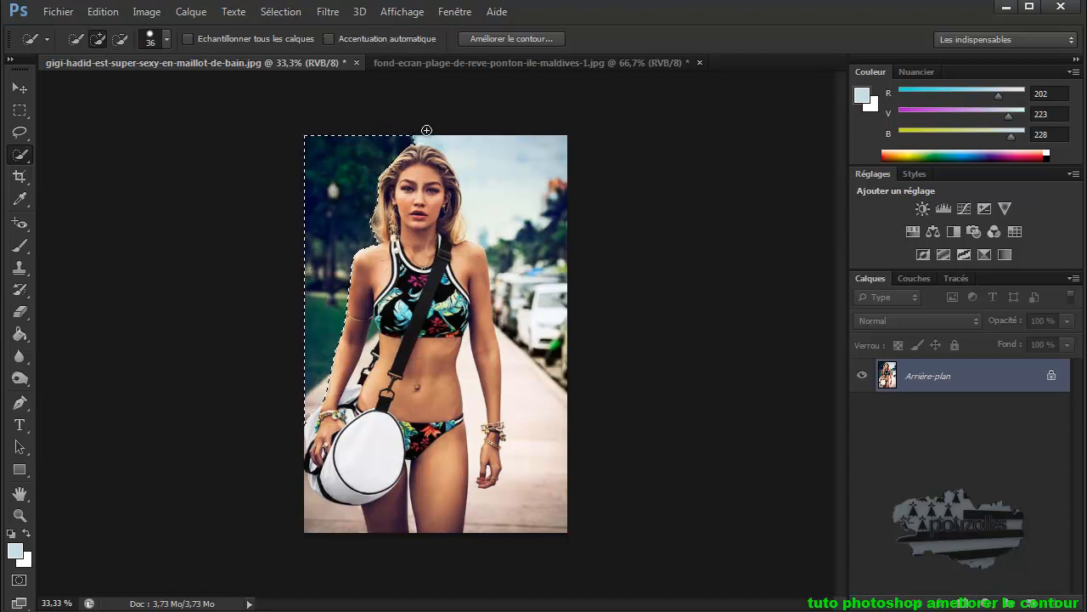
mouse_move(449, 134)
mouse_down()
mouse_move(500, 148)
mouse_move(416, 131)
mouse_move(562, 155)
mouse_move(505, 143)
mouse_move(533, 159)
mouse_move(535, 319)
mouse_up()
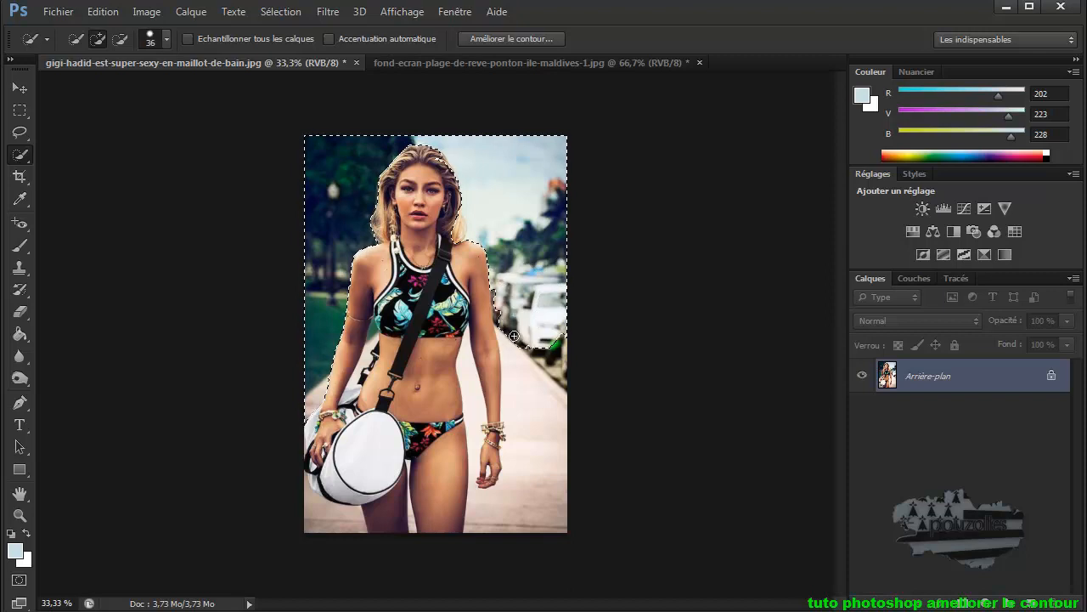
mouse_move(526, 378)
mouse_down()
mouse_move(537, 467)
mouse_move(516, 522)
mouse_up()
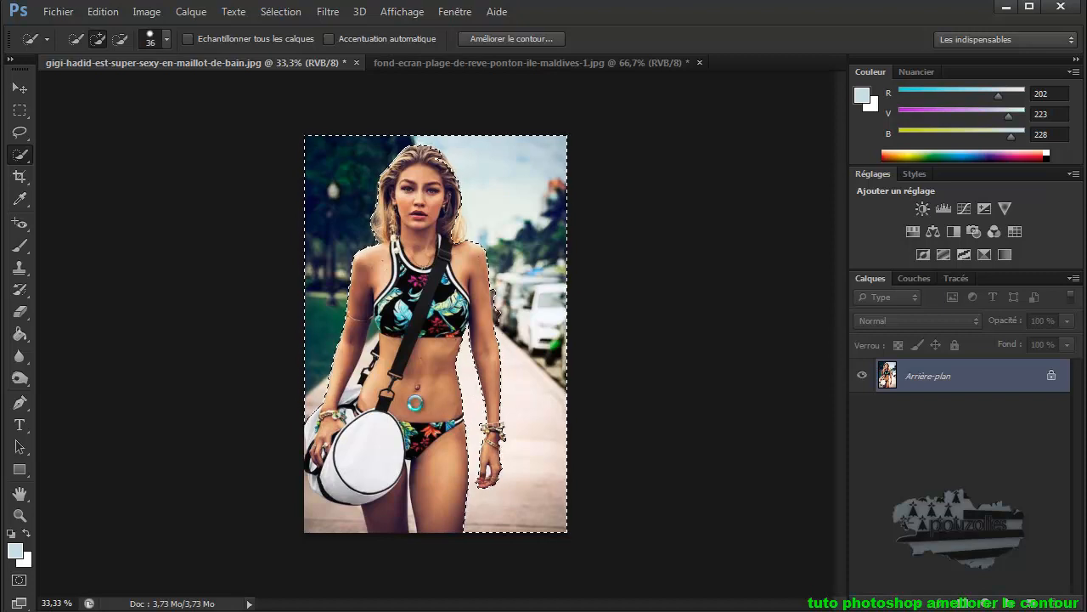
mouse_move(328, 524)
mouse_down()
mouse_move(317, 510)
mouse_move(326, 521)
mouse_up()
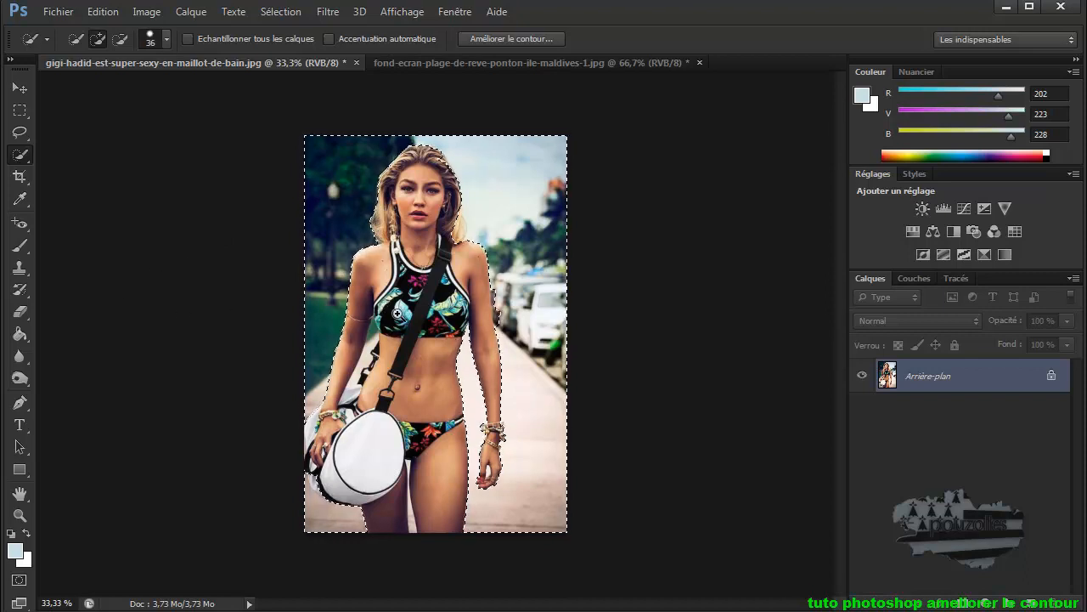
Subtract the wrongly selected strands of the woman's hair on the sky side from the background selection
key(ctrl+plus)
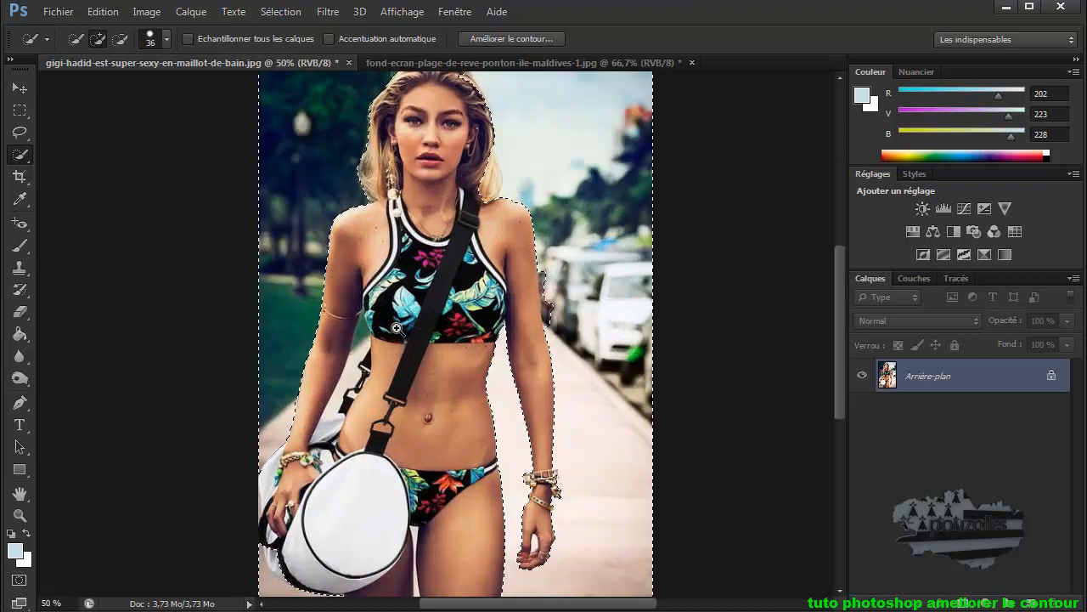
scroll(396, 328, up, 1)
scroll(397, 328, up, 1)
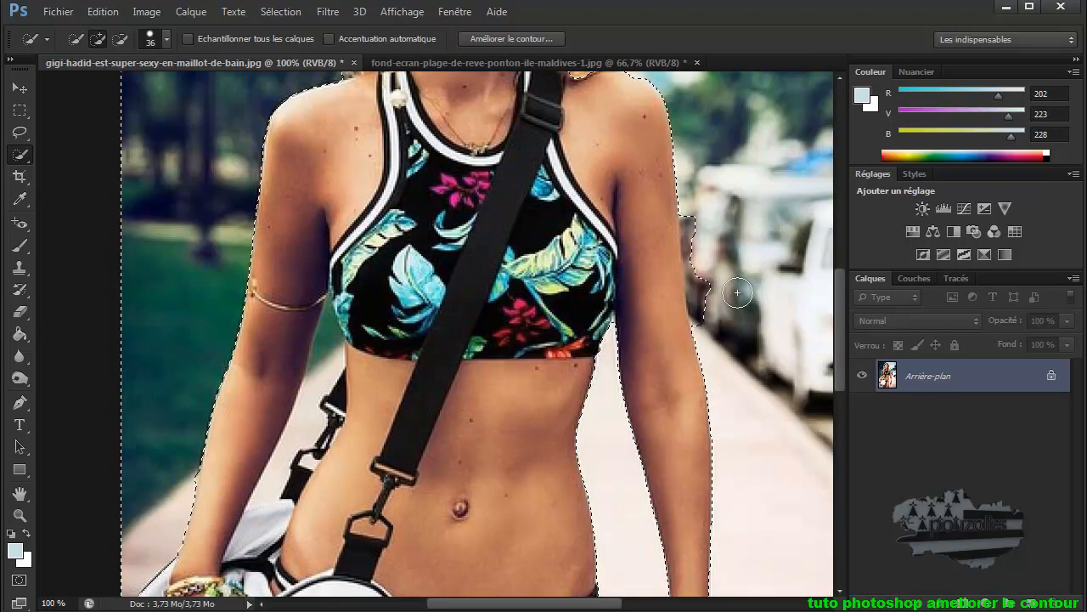
mouse_move(844, 346)
mouse_down()
mouse_move(836, 152)
mouse_move(838, 244)
mouse_up()
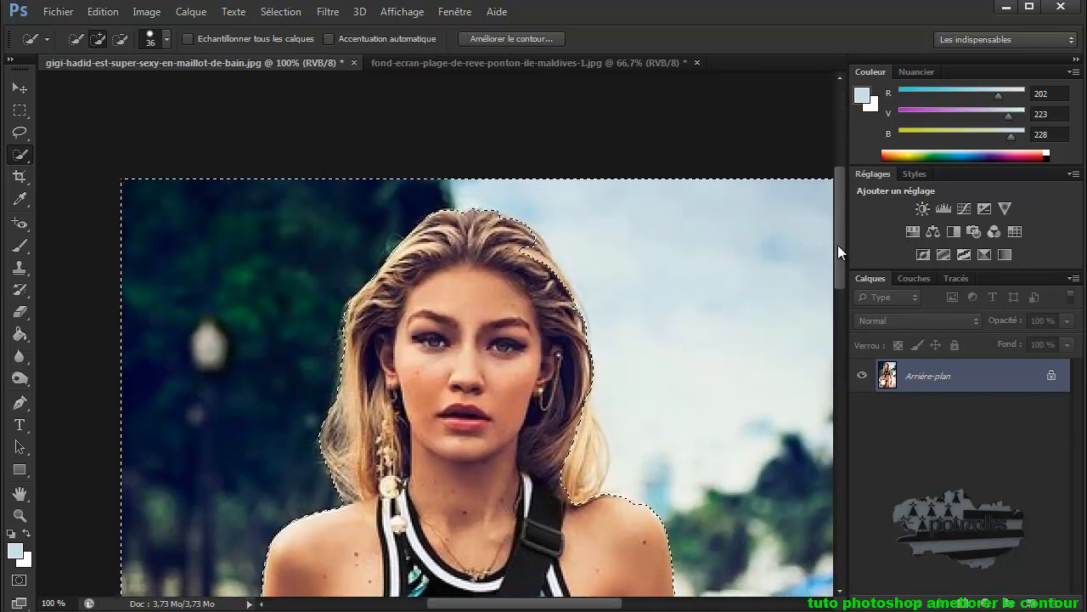
click(119, 39)
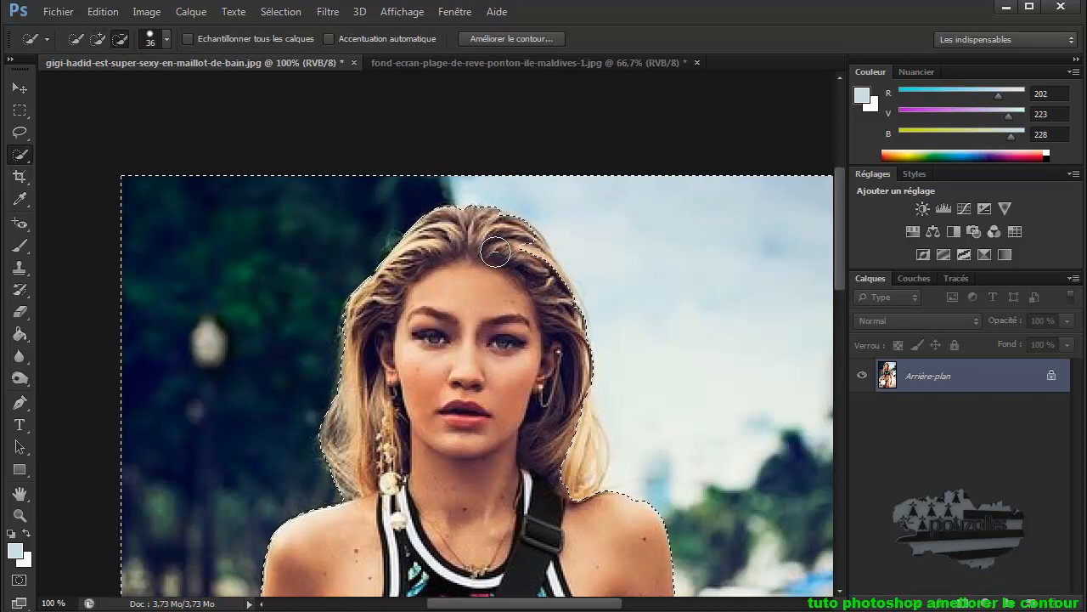
mouse_move(496, 251)
mouse_down()
mouse_move(485, 255)
mouse_move(536, 250)
mouse_move(572, 308)
mouse_move(581, 449)
mouse_move(594, 480)
mouse_move(588, 471)
mouse_move(583, 507)
mouse_up()
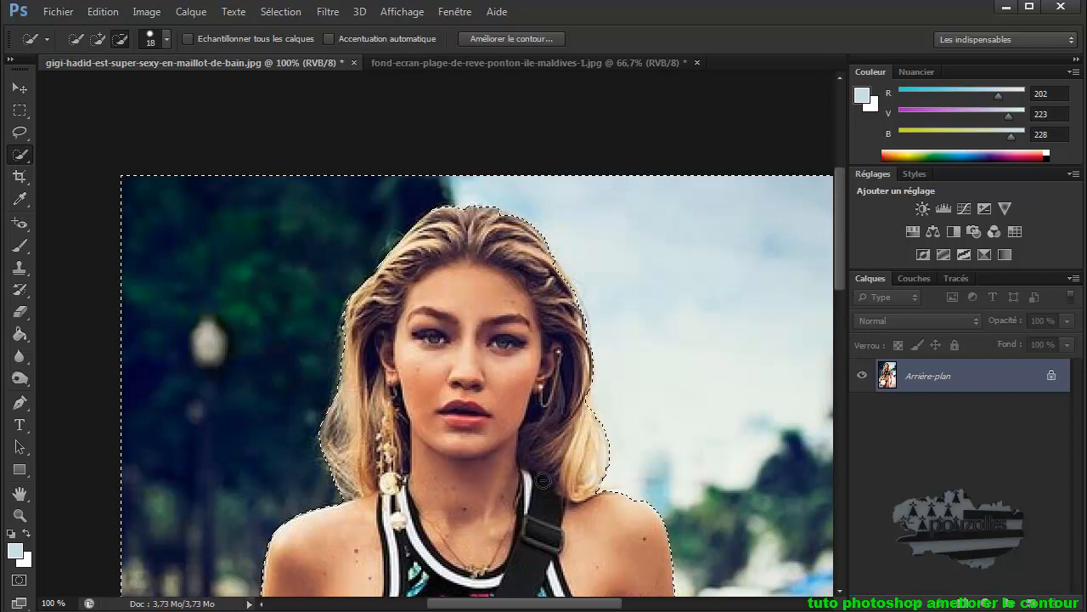
Set the selection brush to 22 and add the dark car patch beside her upper arm to the background selection
alt+right_click(230, 258)
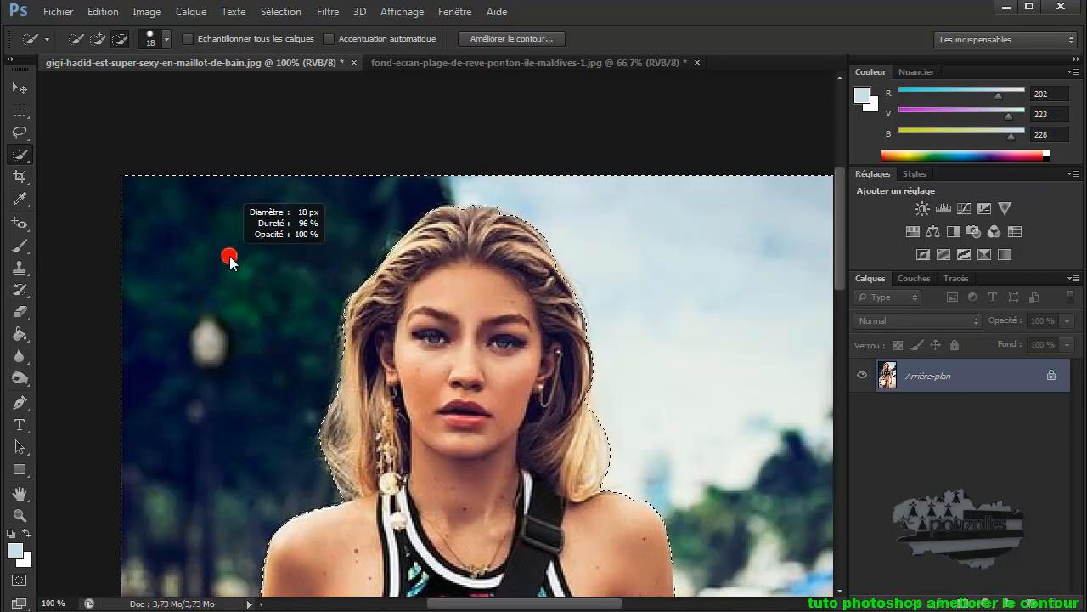
mouse_move(240, 258)
mouse_down()
mouse_move(249, 229)
mouse_move(243, 321)
mouse_move(270, 24)
mouse_move(244, 253)
mouse_move(230, 267)
mouse_up()
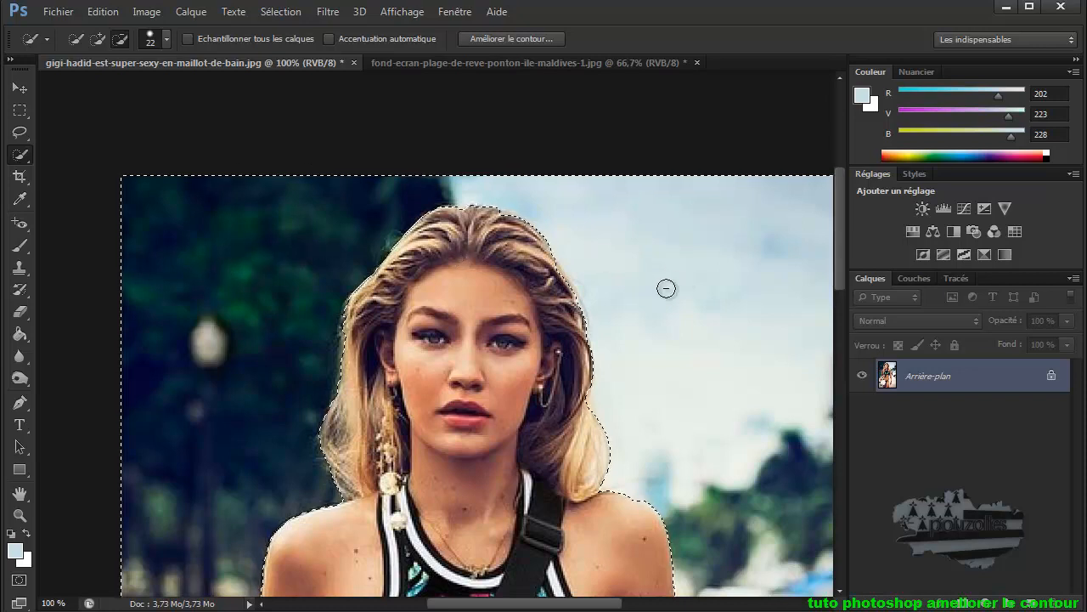
scroll(621, 282, down, 6)
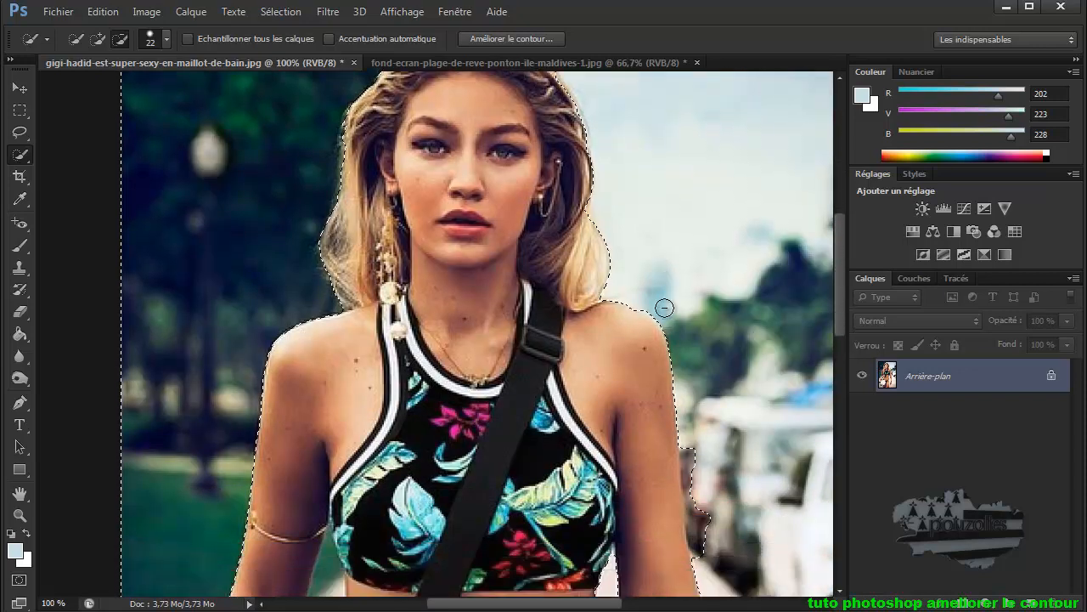
scroll(680, 323, down, 5)
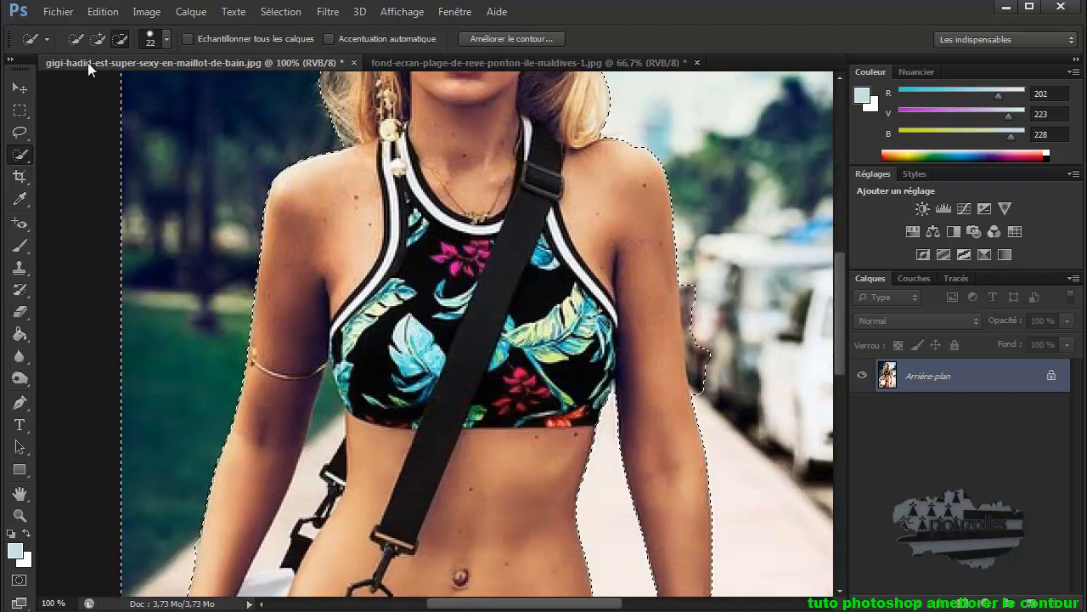
click(96, 39)
drag(700, 275, 694, 305)
Reduce the brush to 16 and add the pavement gaps inside her free hand and between her legs to the selection
scroll(705, 315, down, 3)
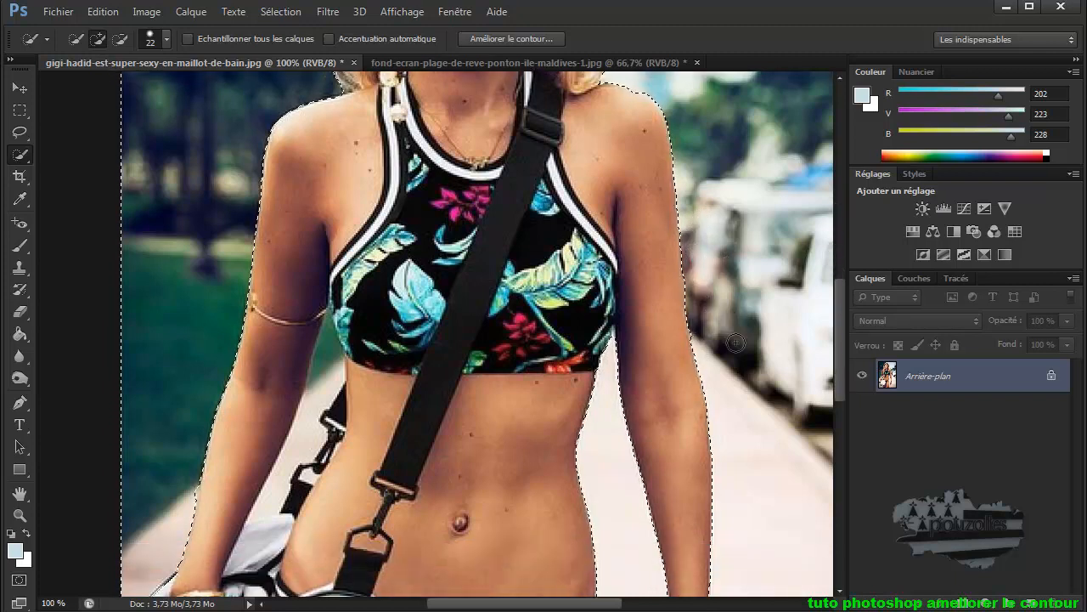
scroll(734, 350, down, 5)
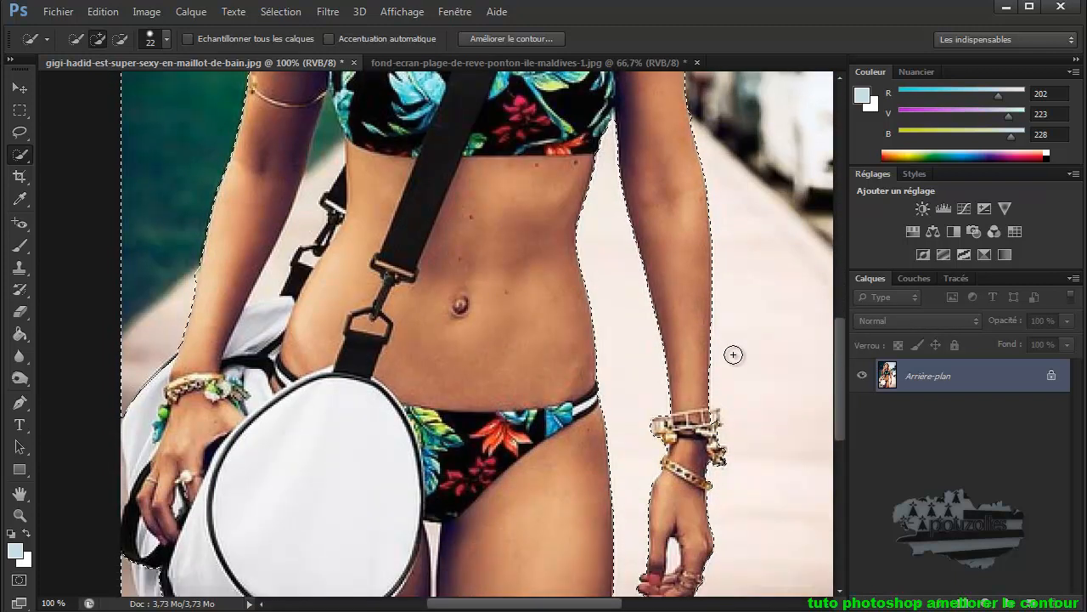
scroll(733, 355, down, 2)
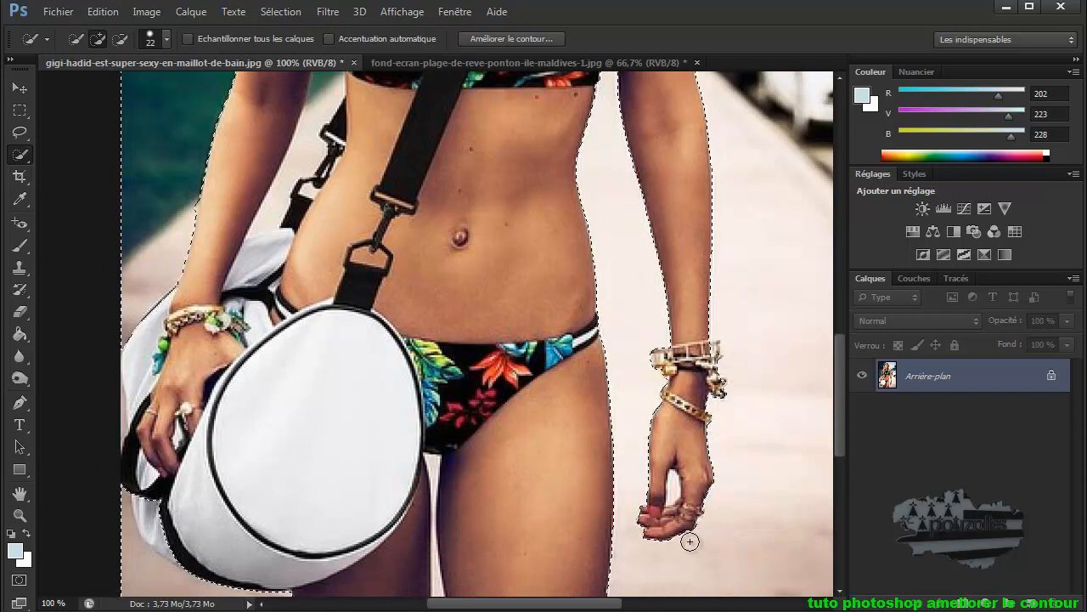
scroll(695, 533, down, 1)
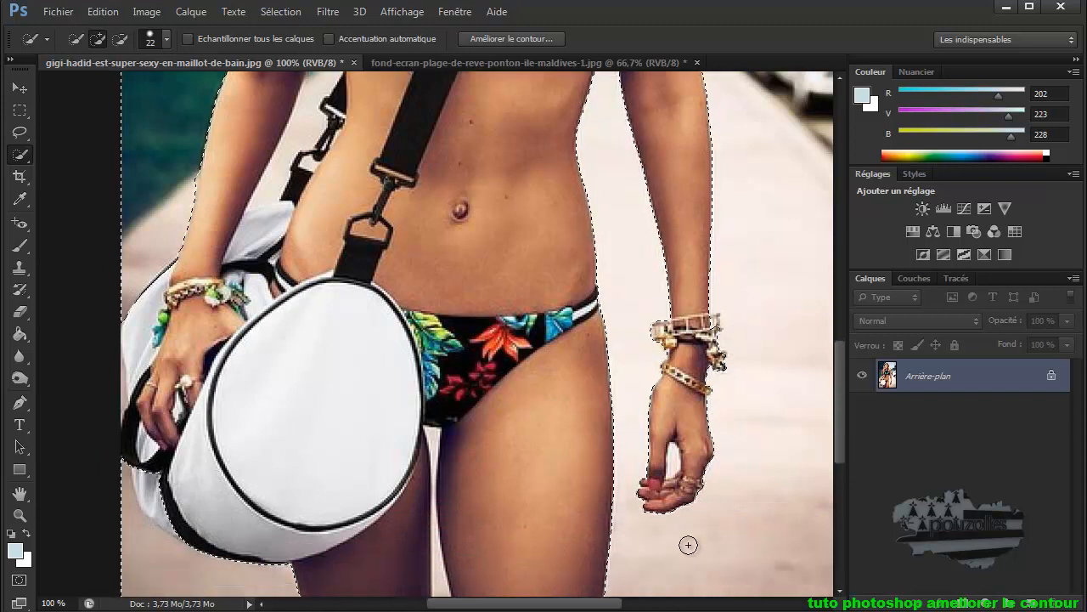
alt+right_click(676, 469)
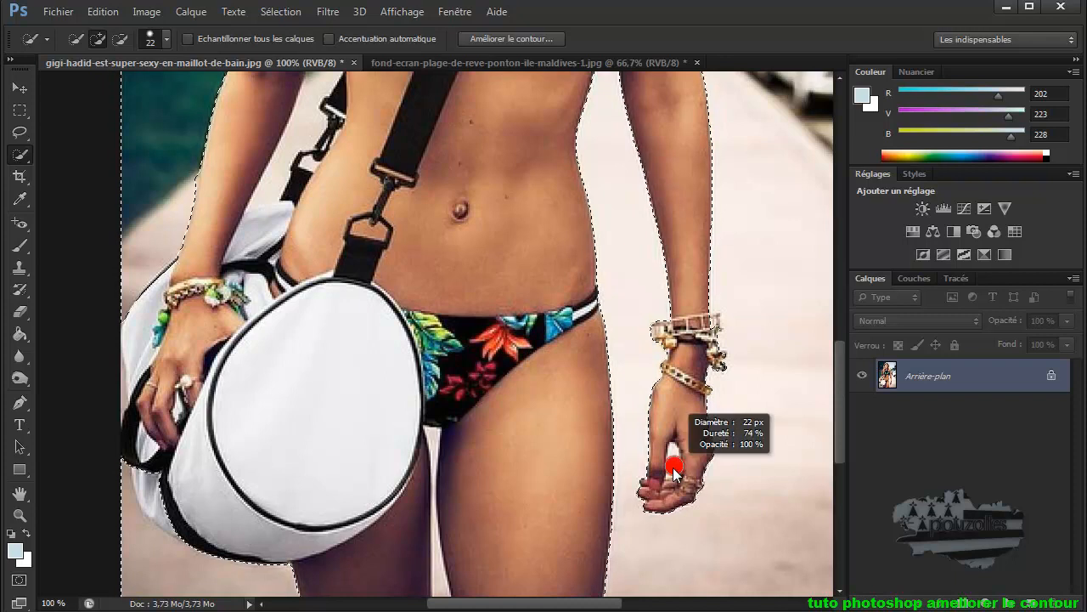
drag(674, 472, 674, 462)
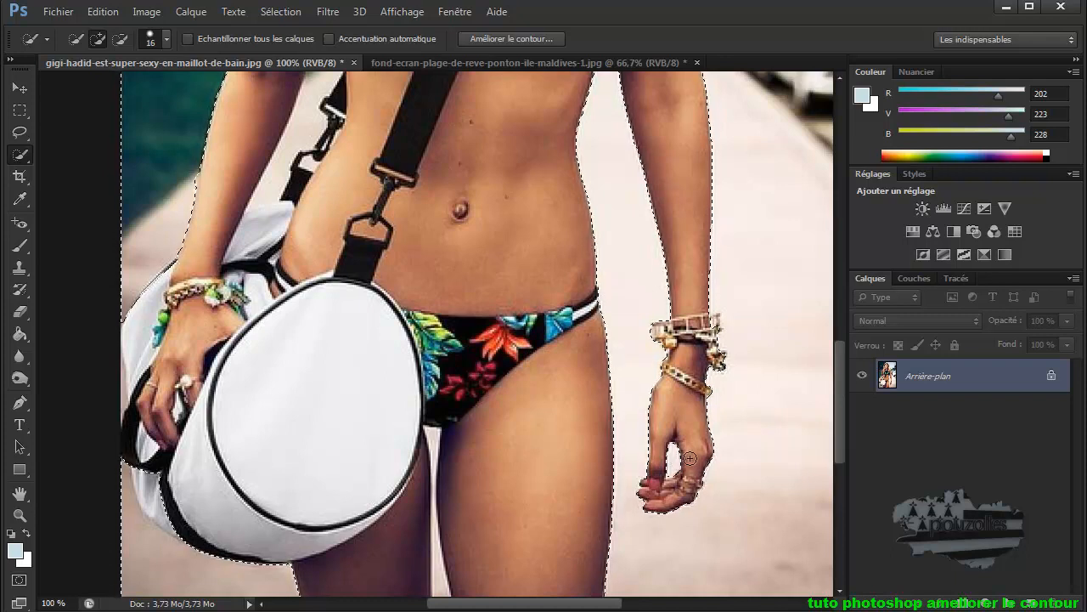
scroll(660, 466, down, 5)
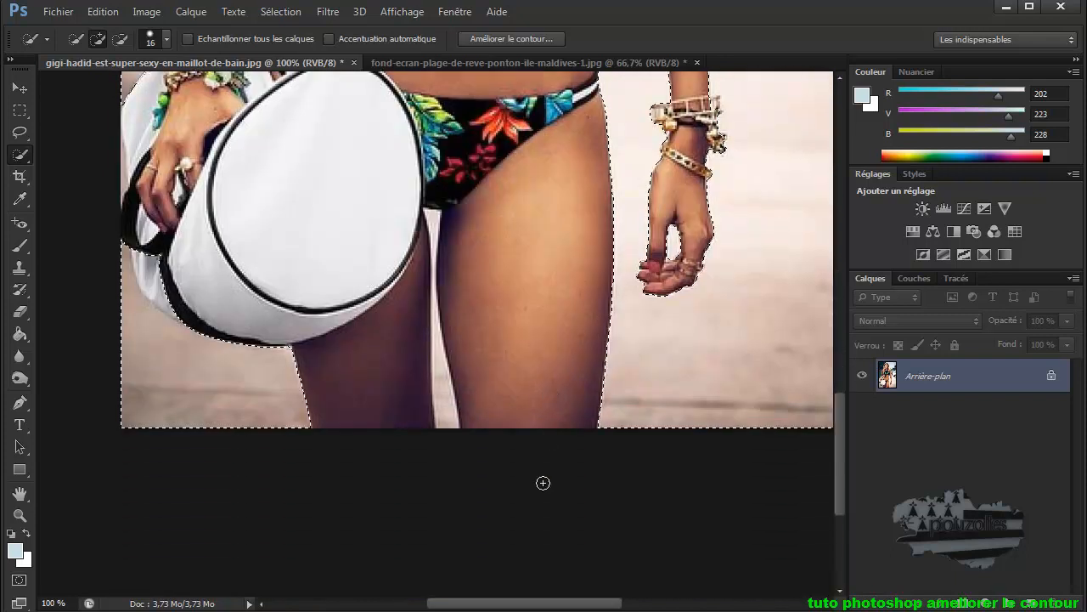
click(449, 424)
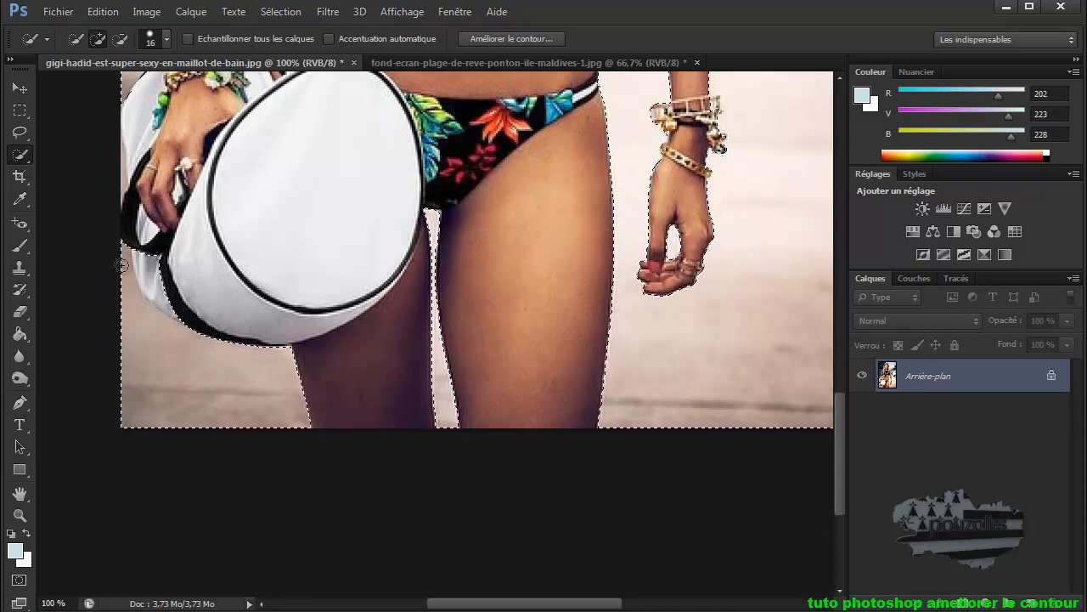
Subtract the lower white edge of the bag, below its black handle, from the background selection
scroll(160, 227, up, 2)
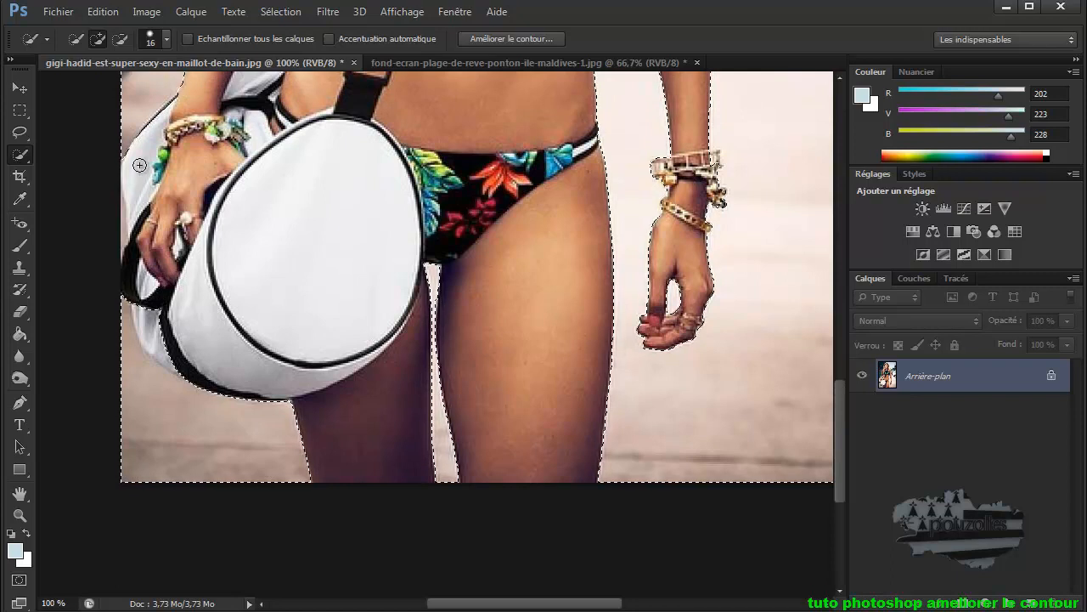
click(117, 37)
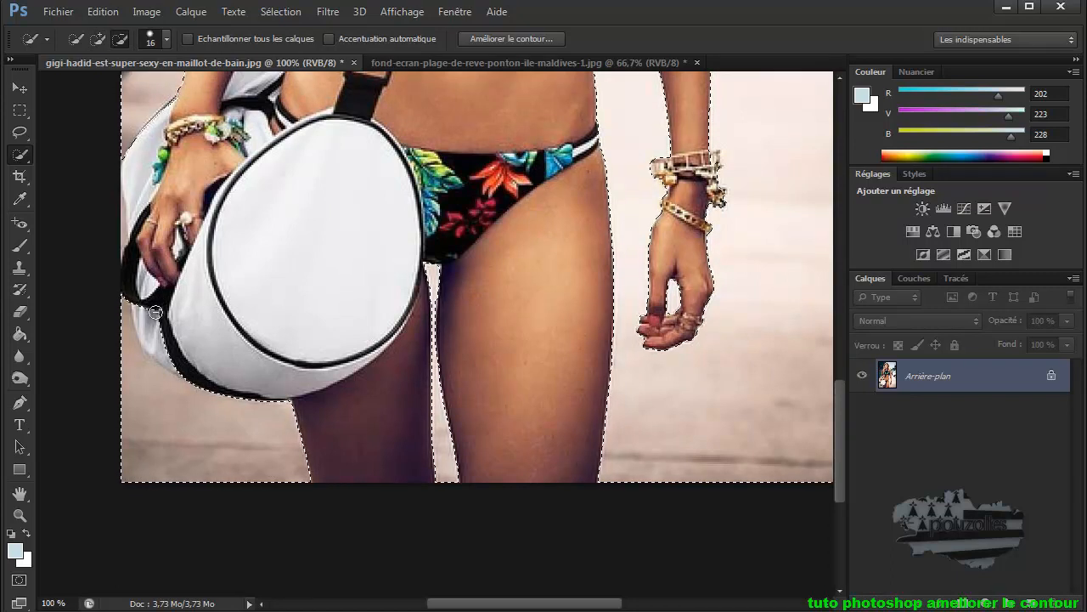
drag(153, 330, 181, 371)
scroll(174, 332, up, 2)
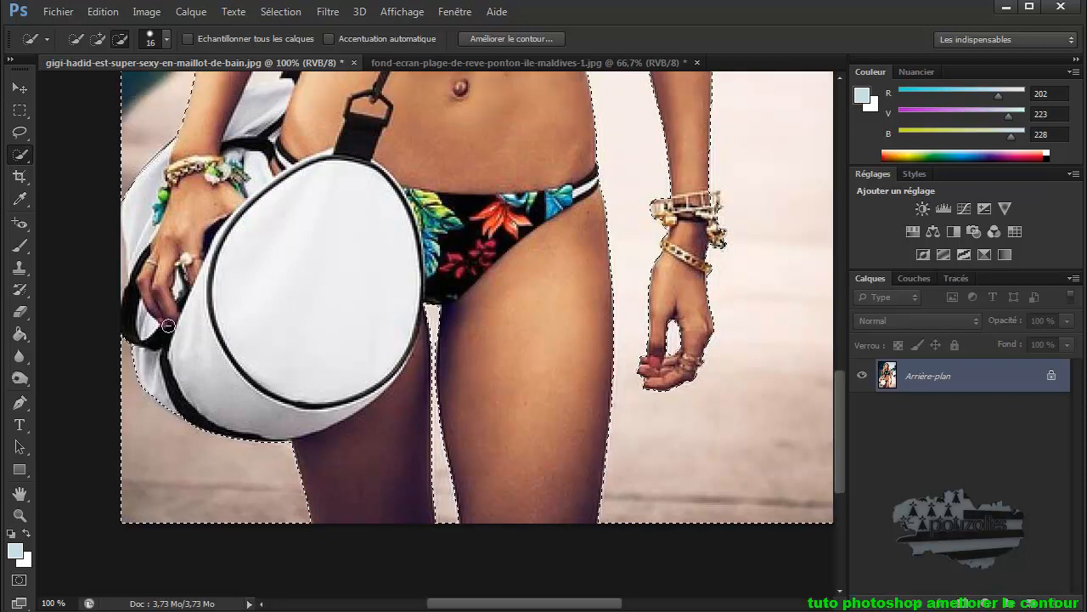
Add the pavement and grass showing between her waist and the bag-side arm to the background selection
click(98, 38)
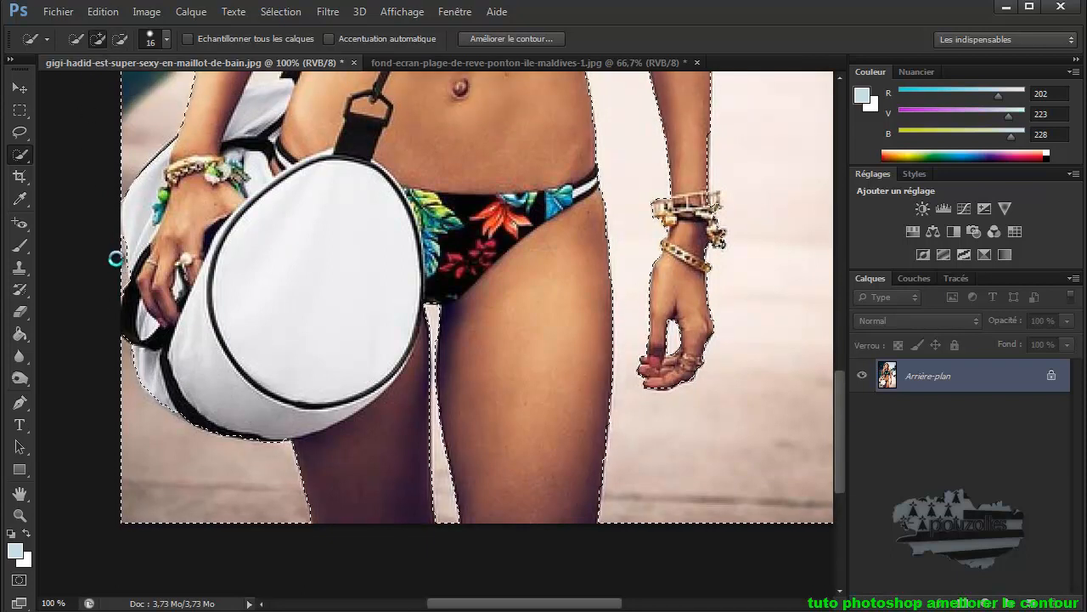
scroll(100, 219, up, 5)
scroll(100, 218, up, 7)
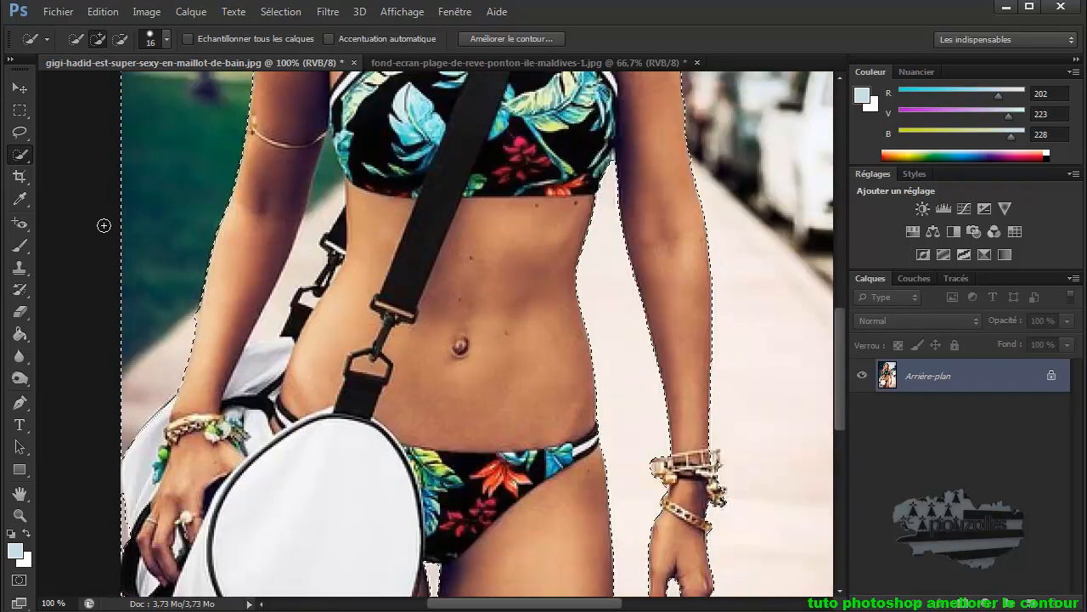
click(273, 317)
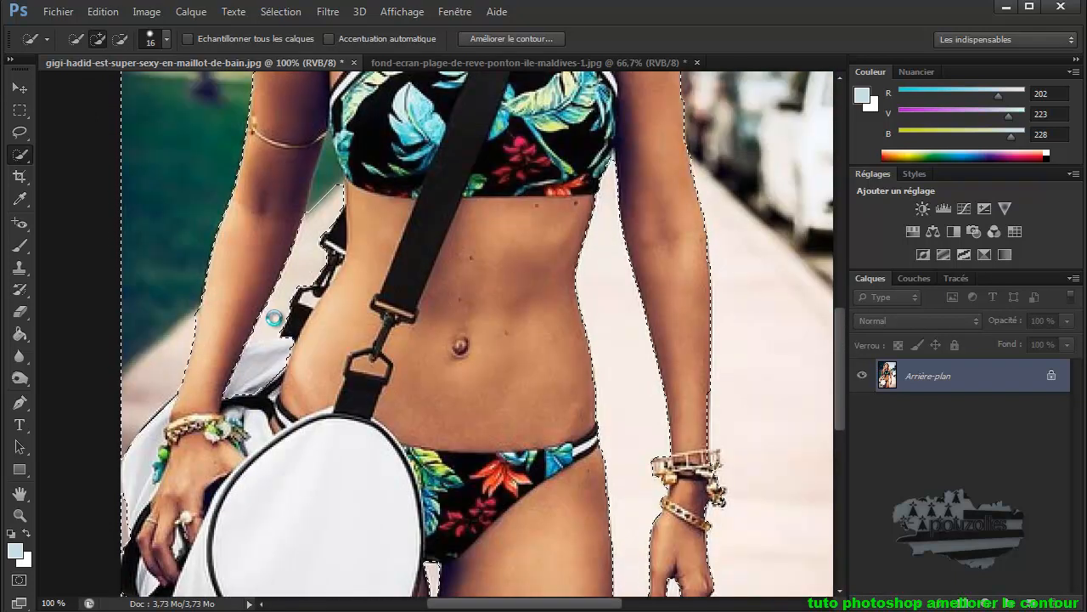
drag(315, 225, 321, 184)
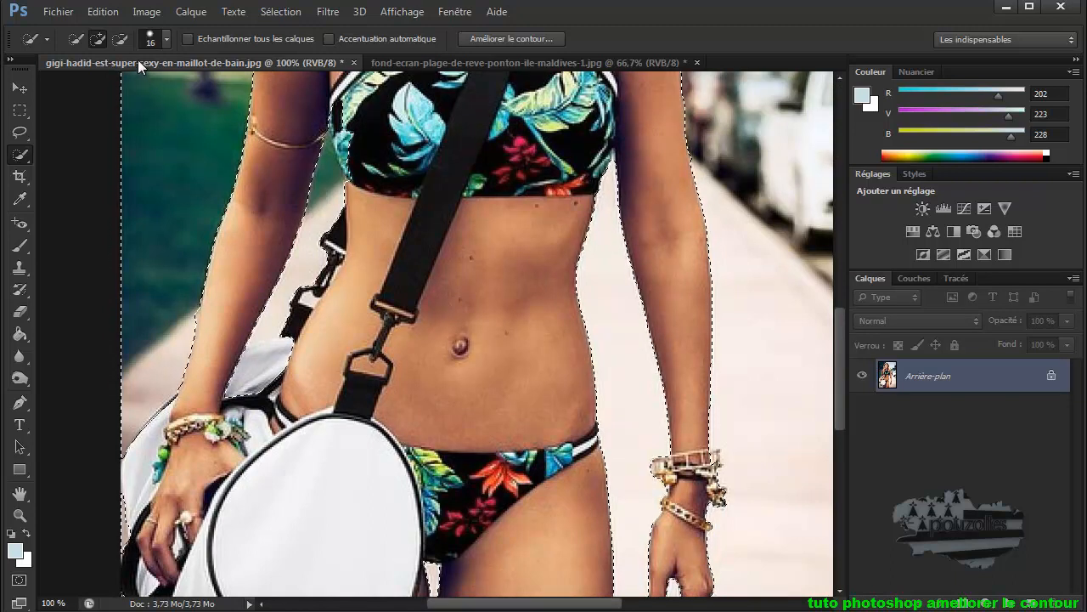
Subtract the upper white fabric of the bag between her forearm and waist from the background selection
click(119, 38)
drag(248, 381, 270, 363)
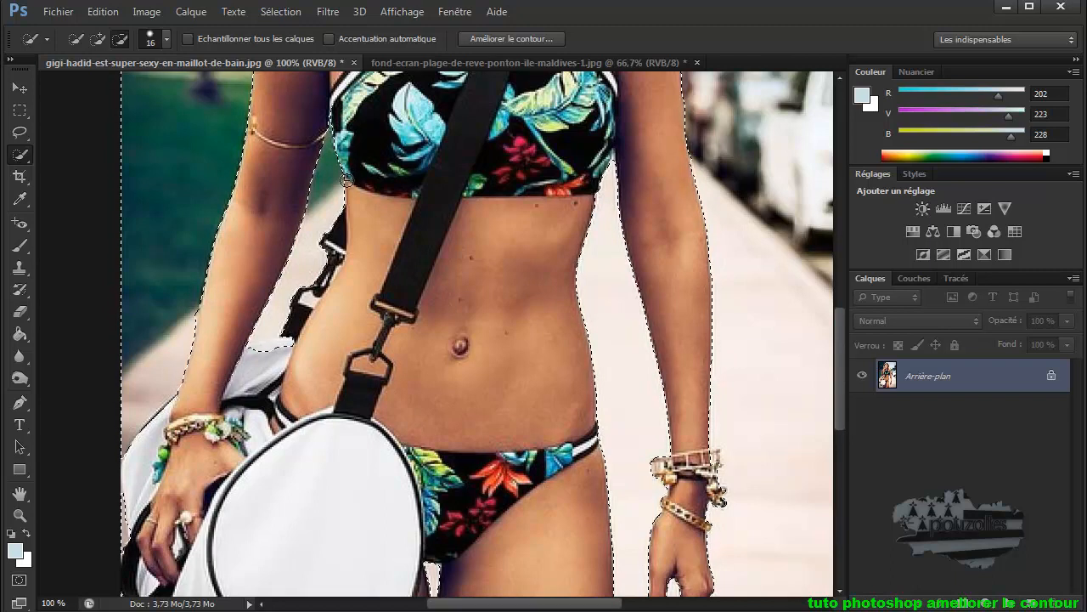
scroll(361, 190, up, 1)
scroll(366, 205, up, 10)
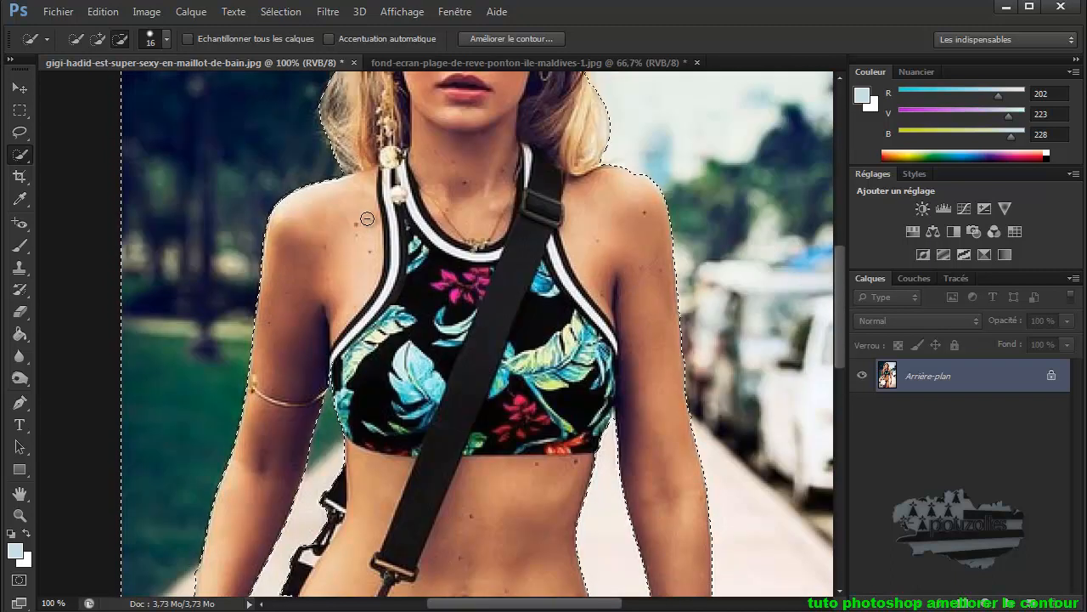
Reduce the brush to 6 and subtract the bracelets and their hanging charms on her free wrist from the selection
scroll(628, 313, down, 9)
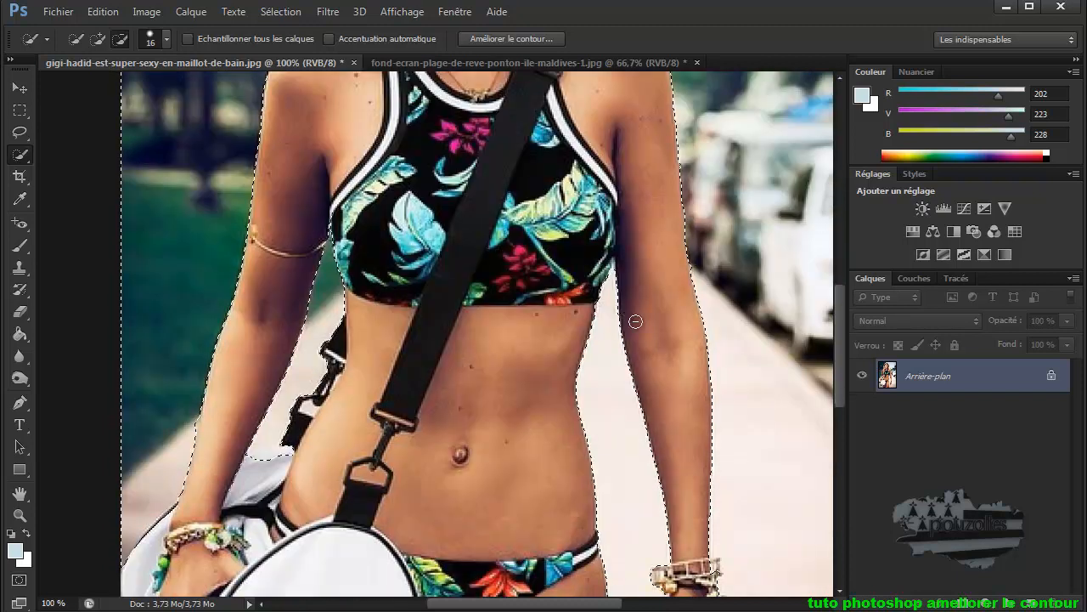
scroll(643, 327, down, 5)
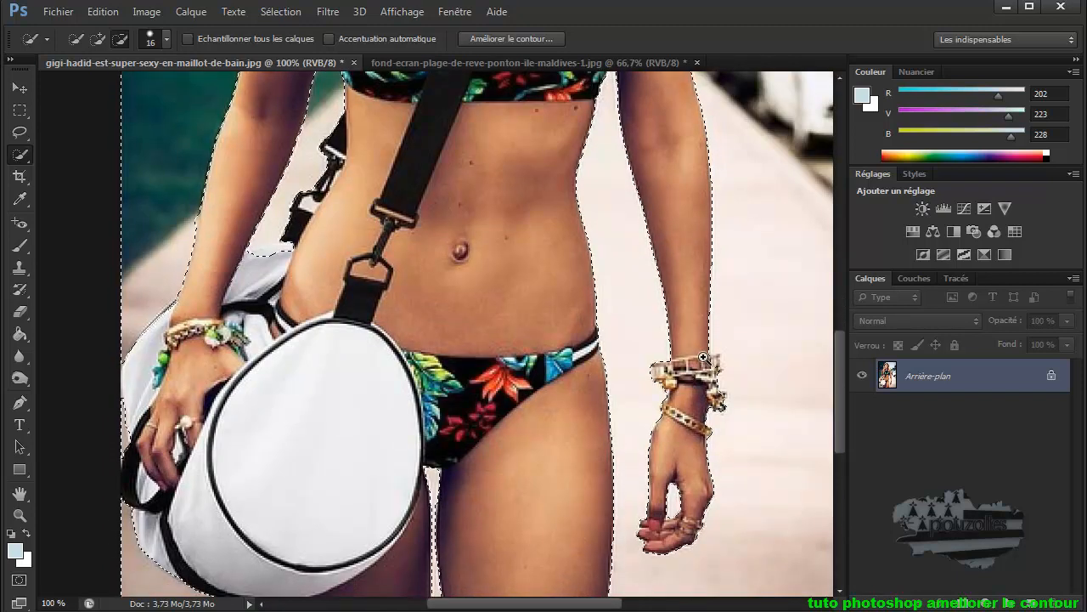
scroll(704, 356, up, 1)
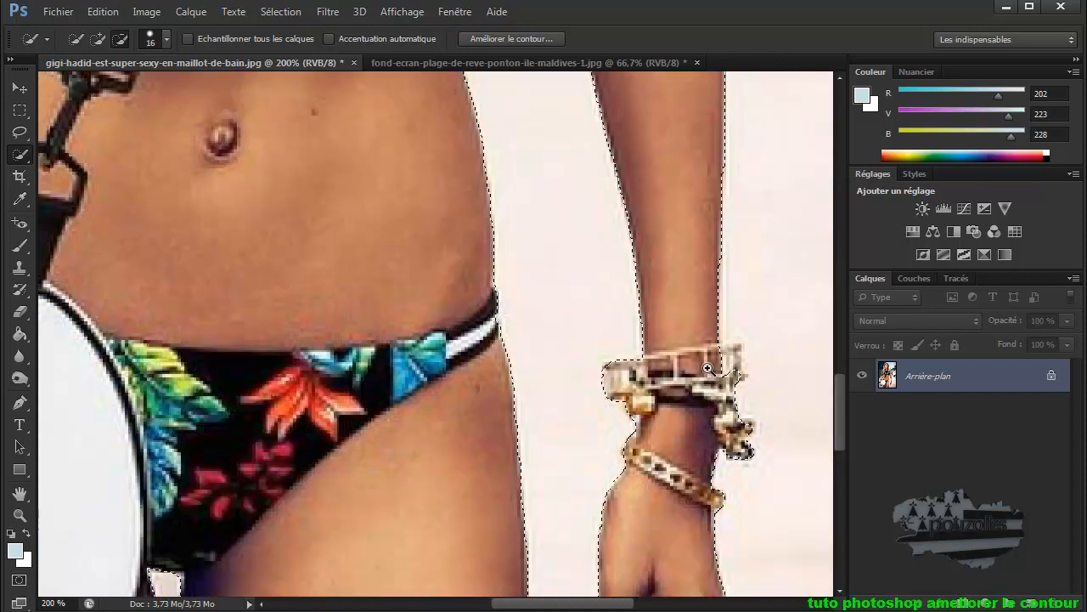
scroll(707, 368, up, 1)
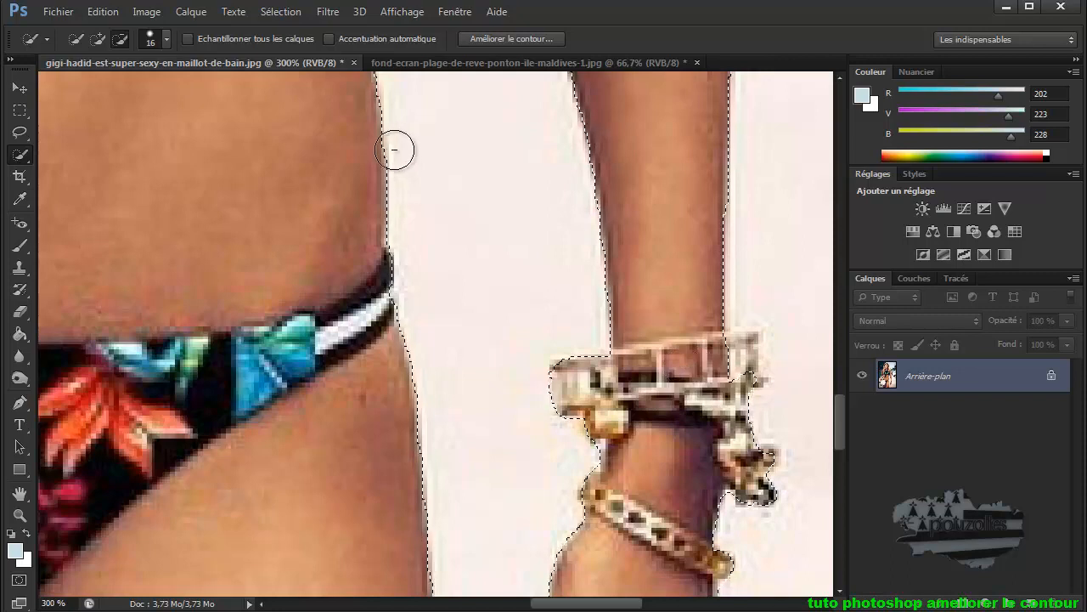
alt+right_click(447, 211)
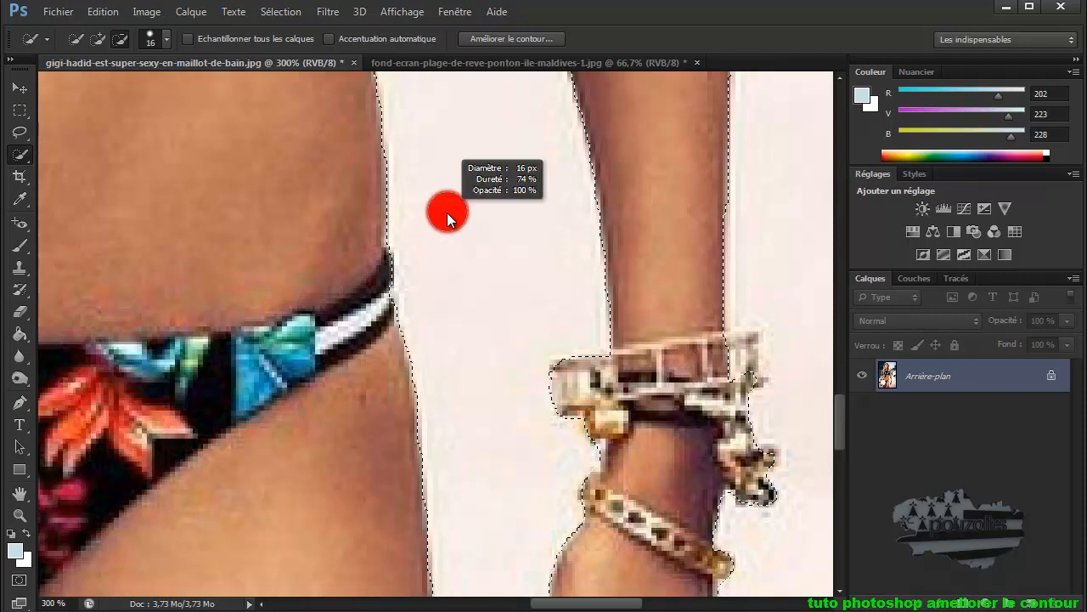
drag(447, 213, 436, 213)
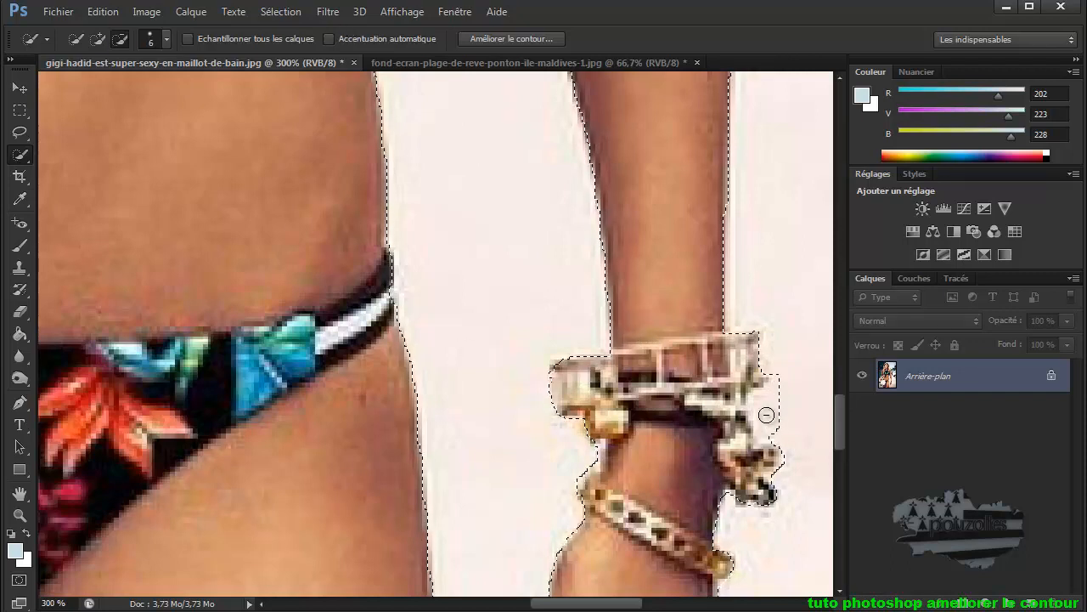
Add the pavement around the bracelet charms back to the selection, reducing the brush to 1 for fine detail, and undo the last stroke
click(98, 38)
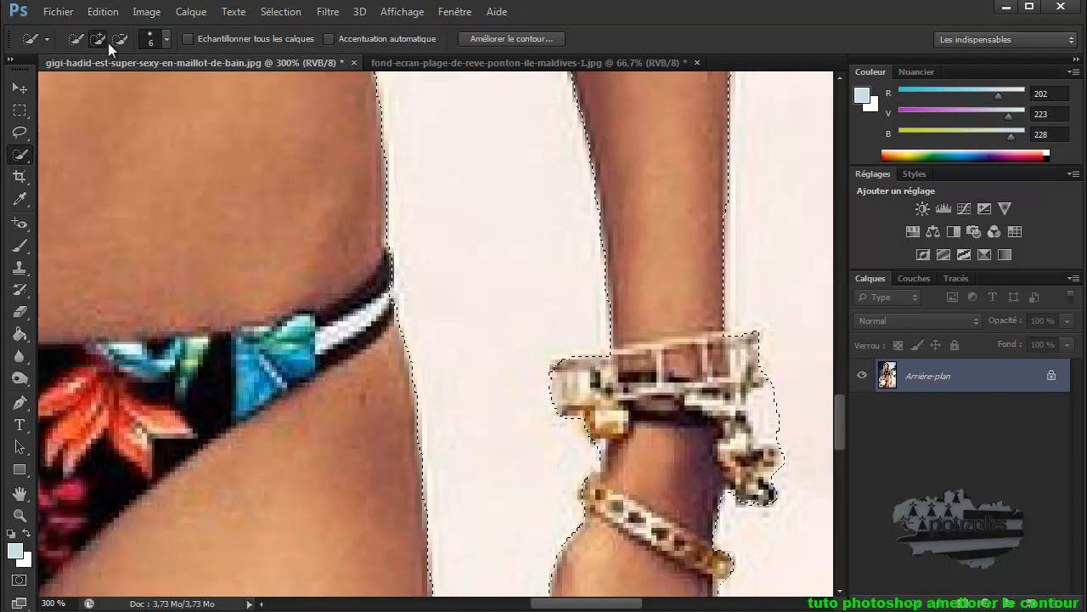
mouse_move(775, 406)
mouse_down()
mouse_move(763, 413)
mouse_move(792, 416)
mouse_up()
alt+right_click(513, 291)
drag(513, 291, 506, 291)
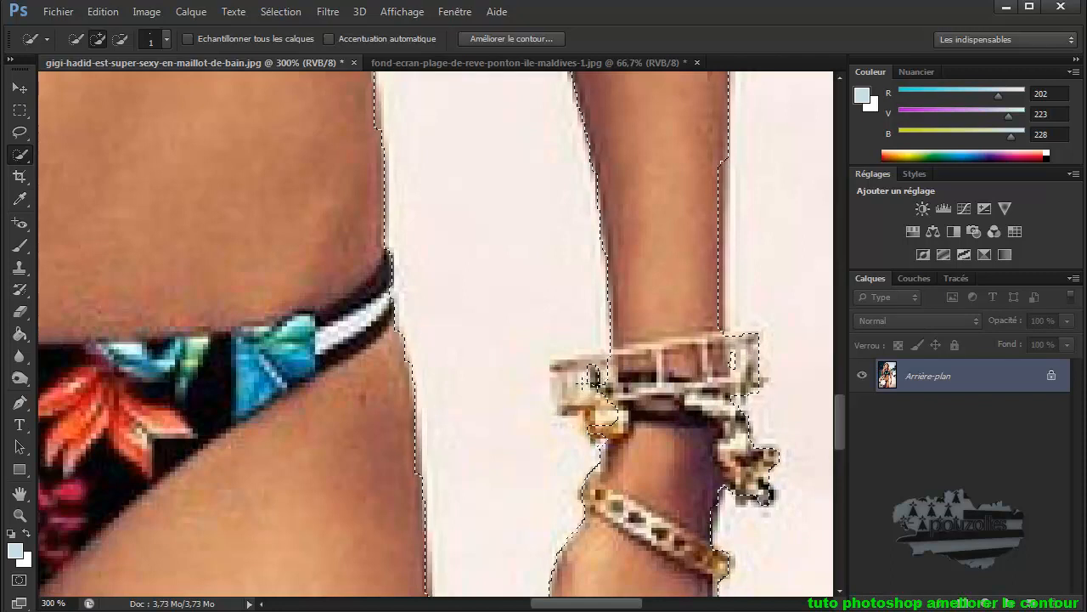
click(103, 13)
click(109, 30)
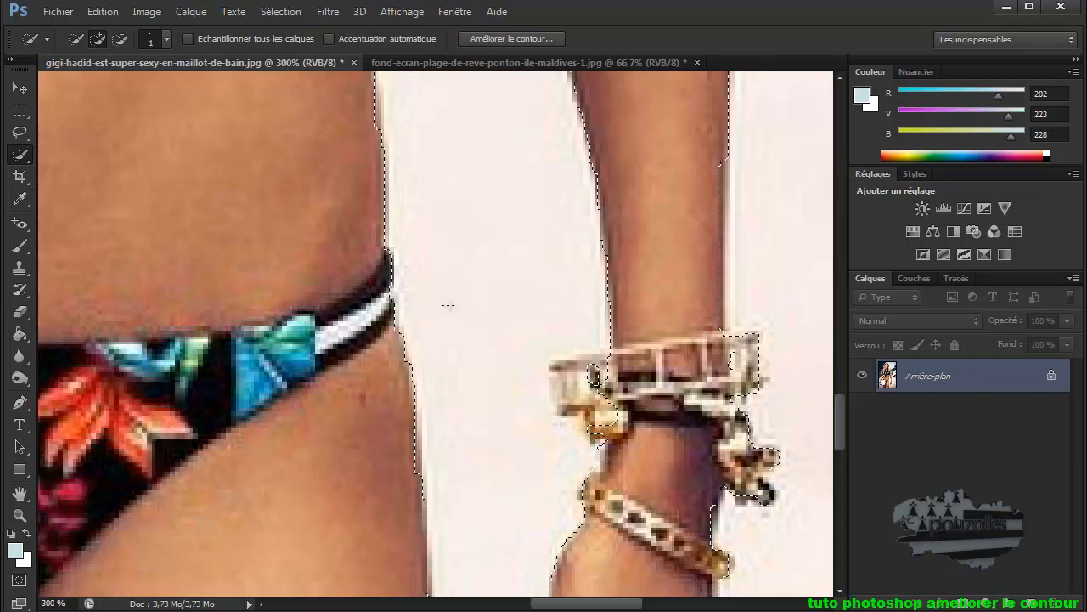
Undo the last Quick Selection stroke around the bracelets on her free wrist
click(104, 12)
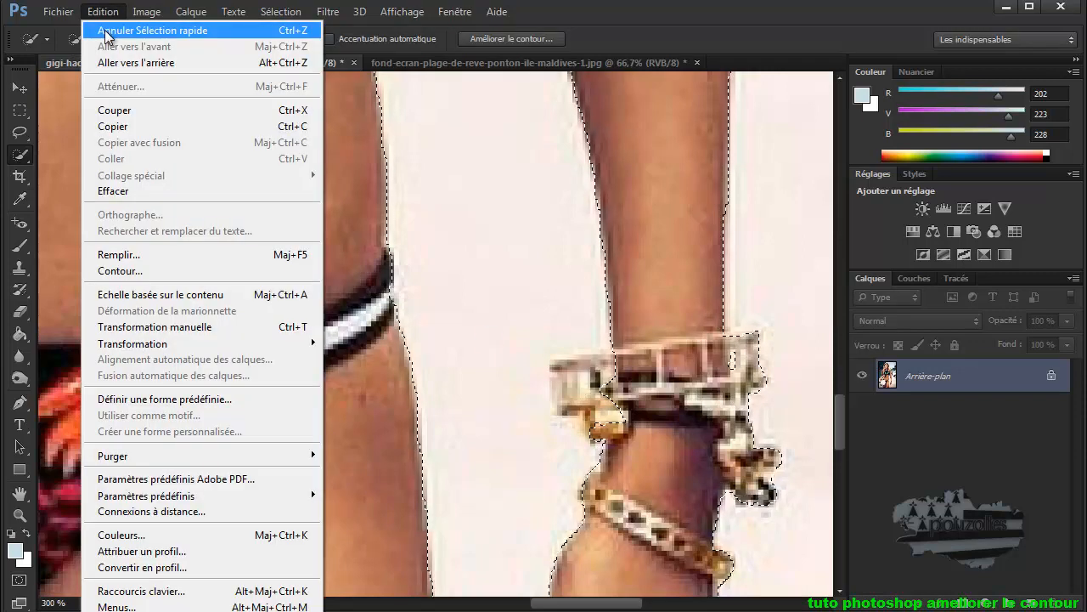
click(107, 31)
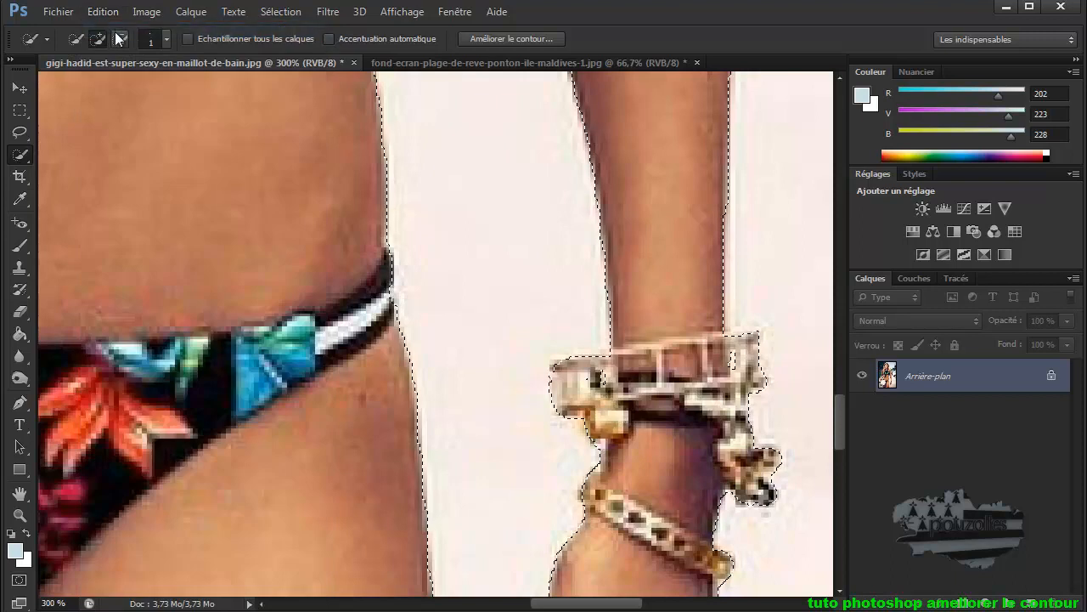
Preview the background selection over the whole figure as a Quick Mask overlay and return to the selection outline
alt+click(503, 371)
alt+click(503, 371)
alt+click(503, 371)
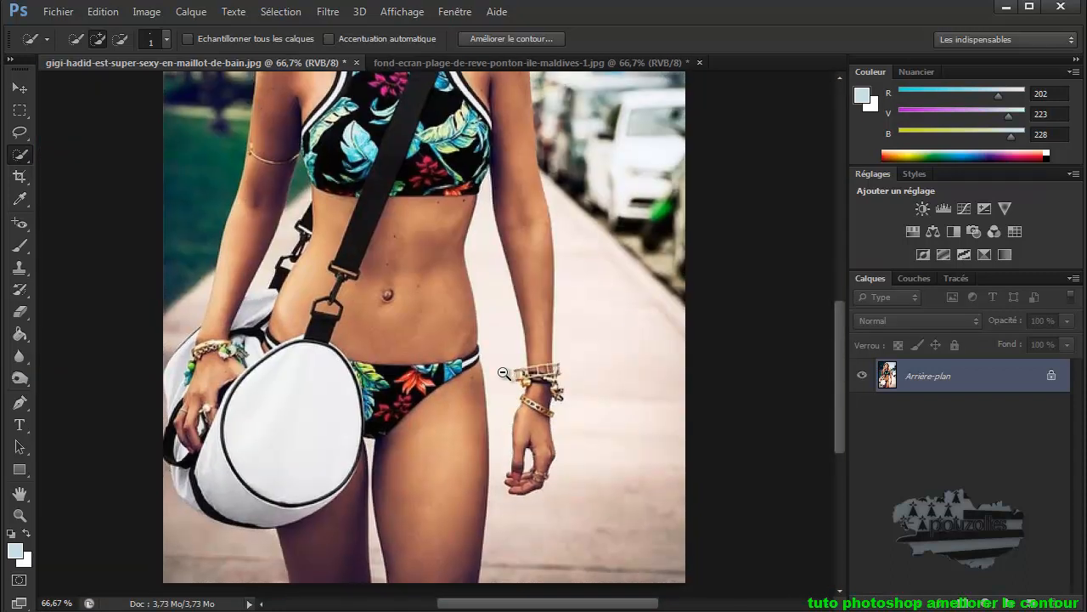
alt+click(503, 371)
alt+click(503, 371)
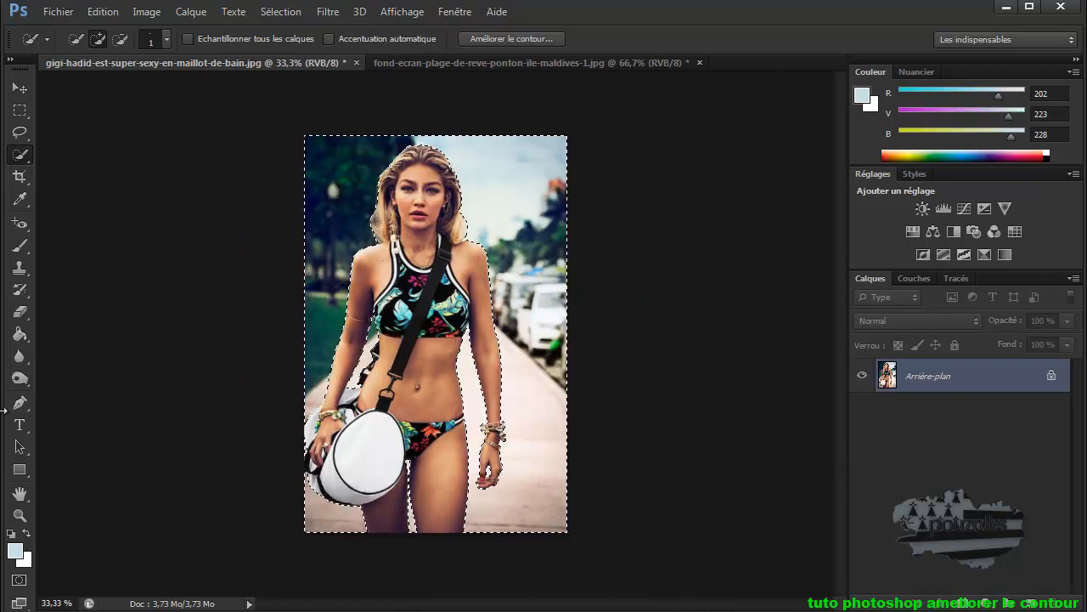
click(18, 581)
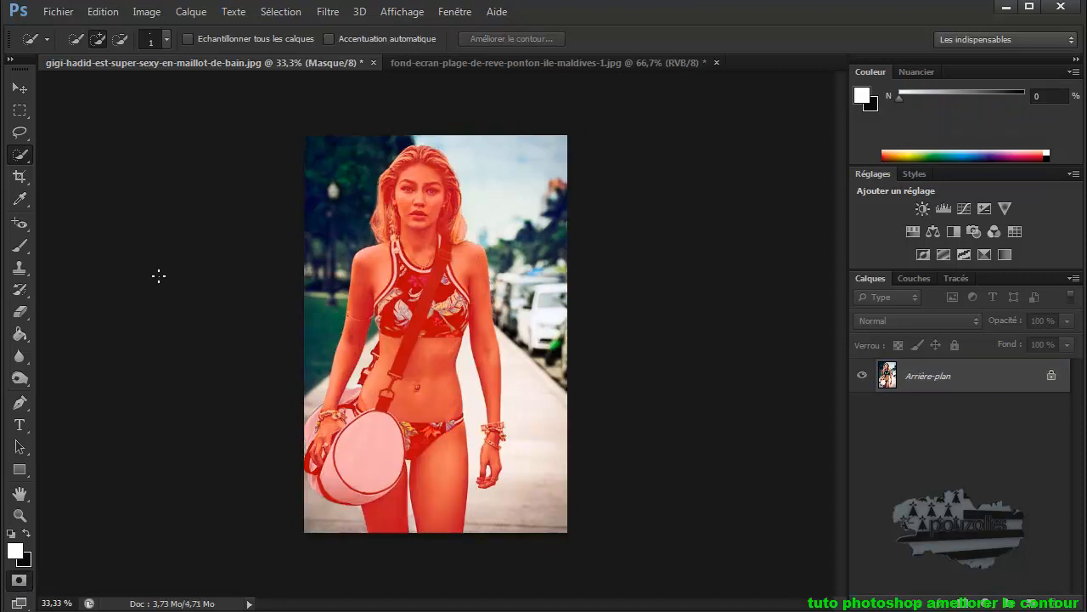
click(280, 12)
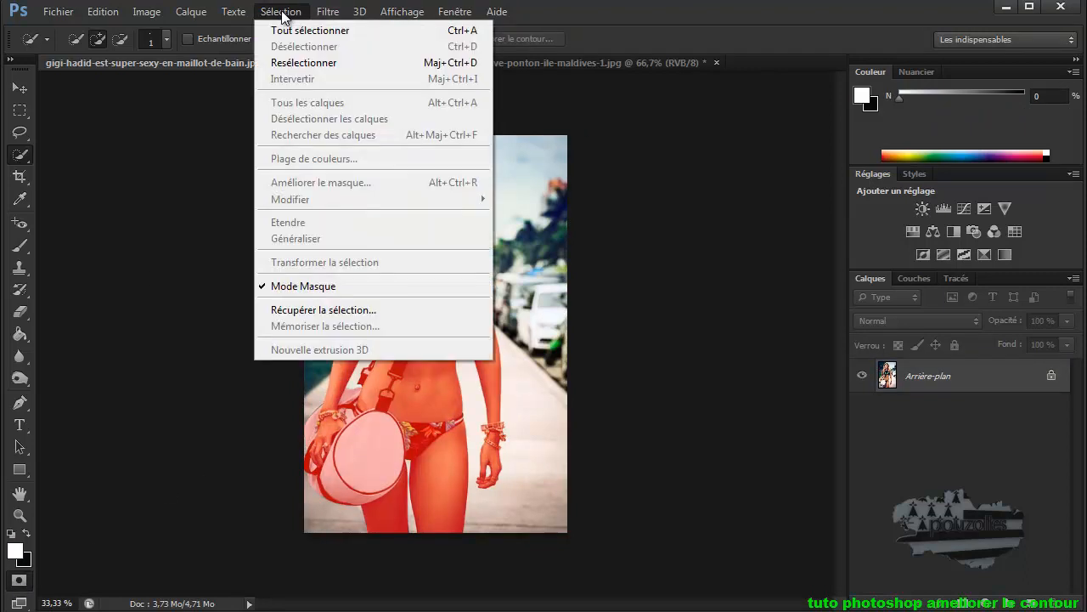
click(18, 581)
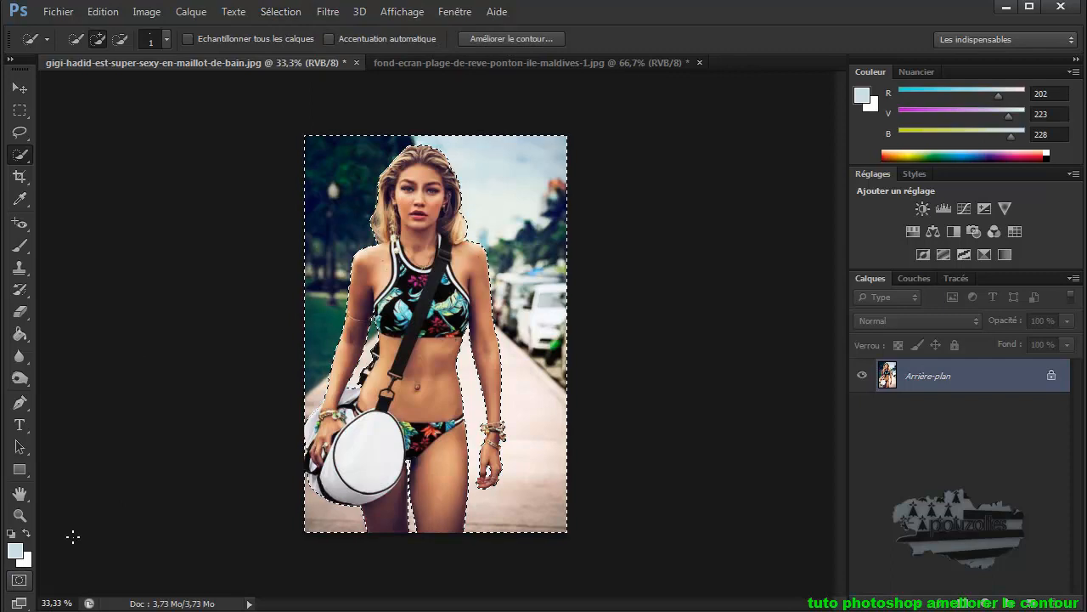
Invert the selection to target the woman instead of the background, and enter Quick Mask mode
click(280, 12)
click(286, 77)
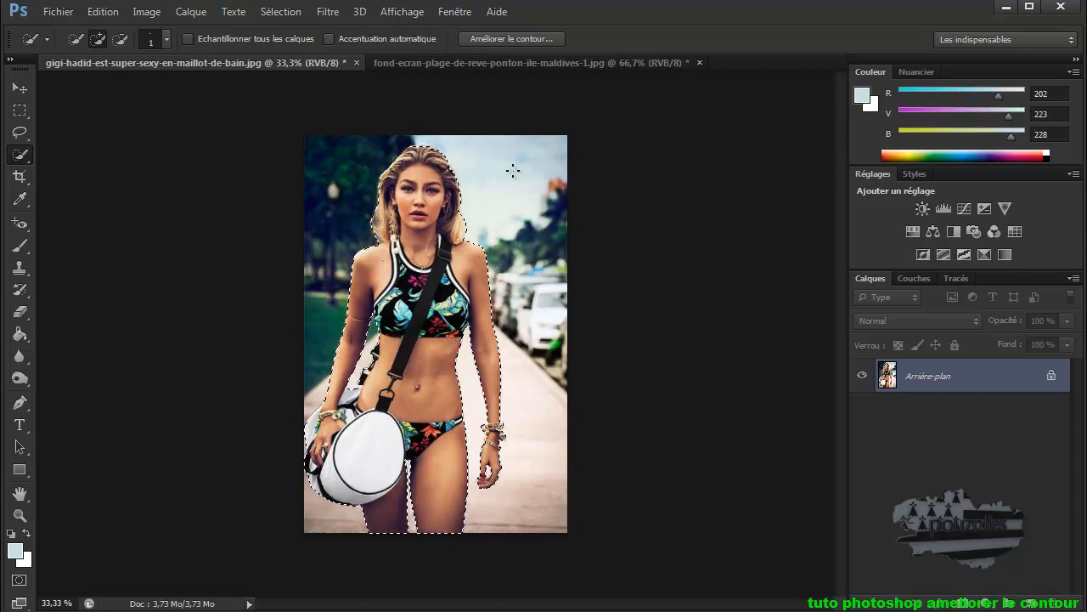
click(19, 581)
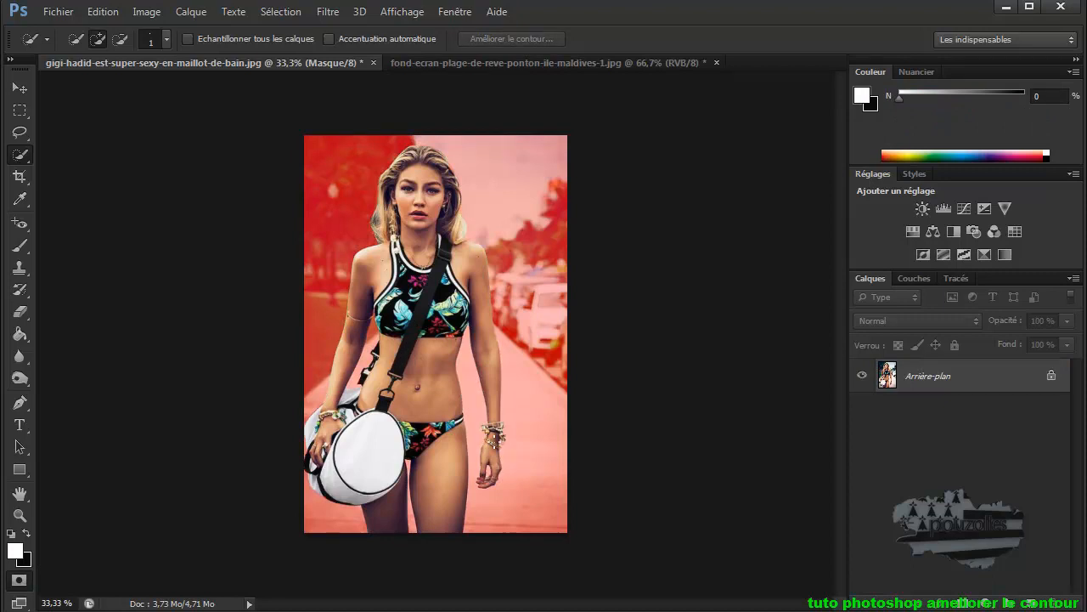
Prepare black Brush painting on the Quick Mask at the free wrist's bracelets, with the channels list displayed
ctrl+click(496, 436)
ctrl+click(496, 436)
ctrl+click(496, 436)
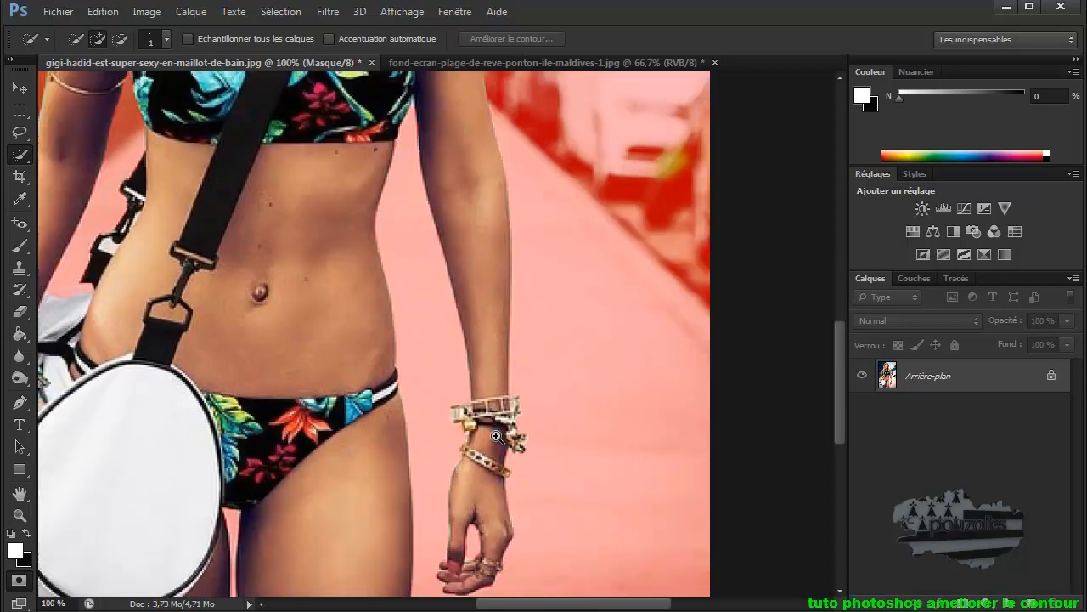
ctrl+click(496, 435)
ctrl+click(496, 436)
ctrl+click(490, 413)
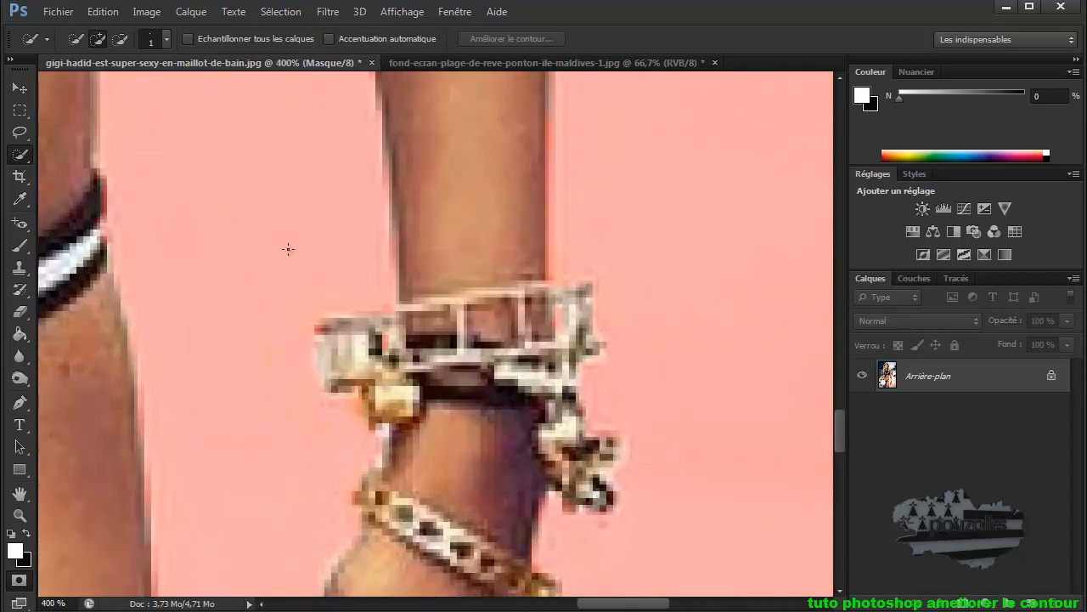
click(915, 280)
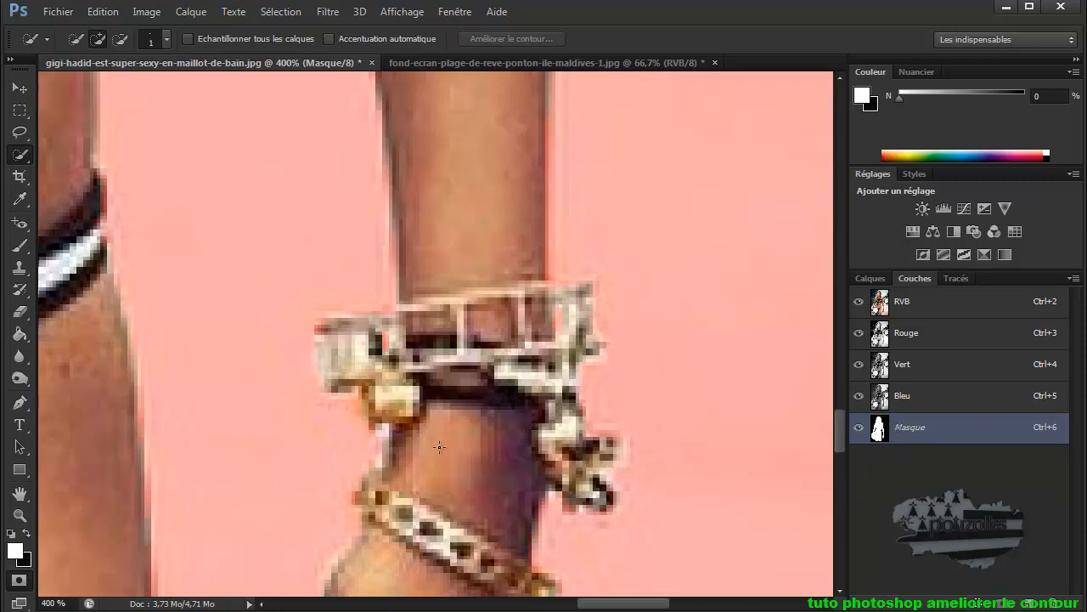
click(27, 533)
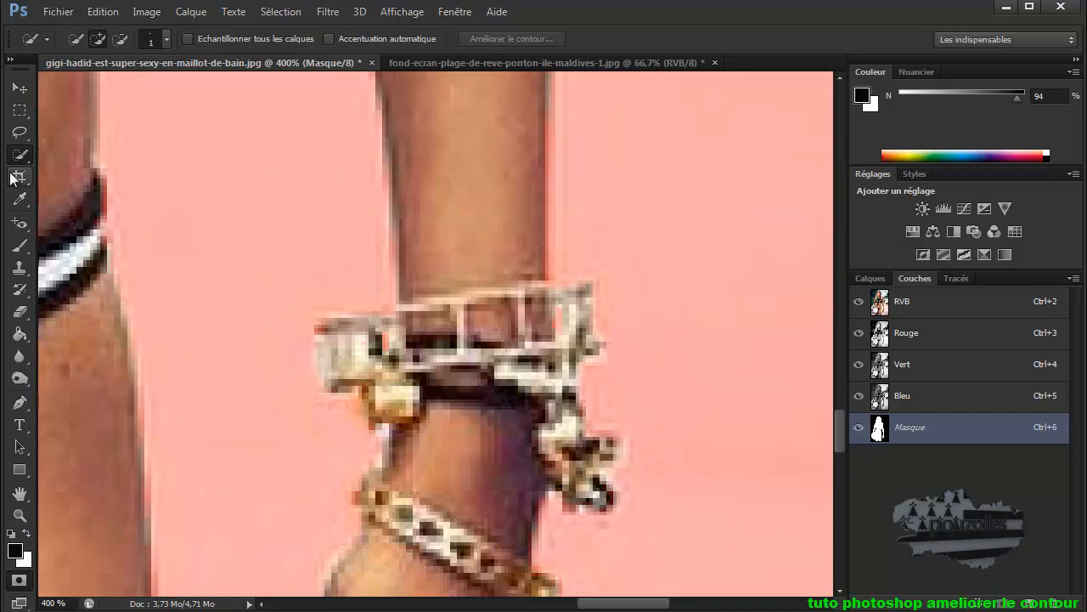
click(22, 247)
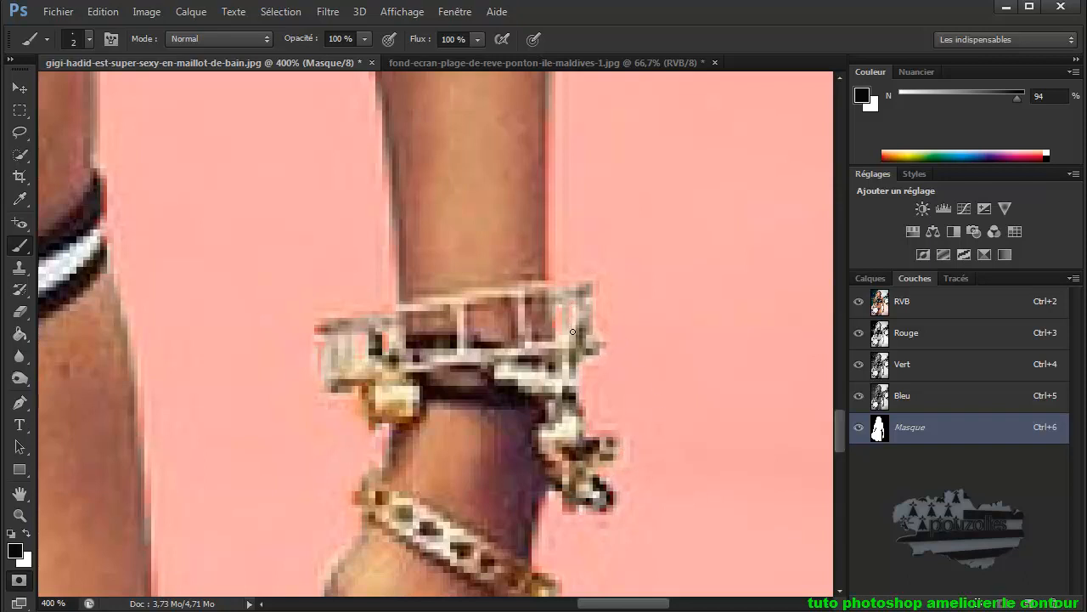
Examine the mask's edges along the free hand, the gap between the legs and the bag
scroll(630, 388, down, 10)
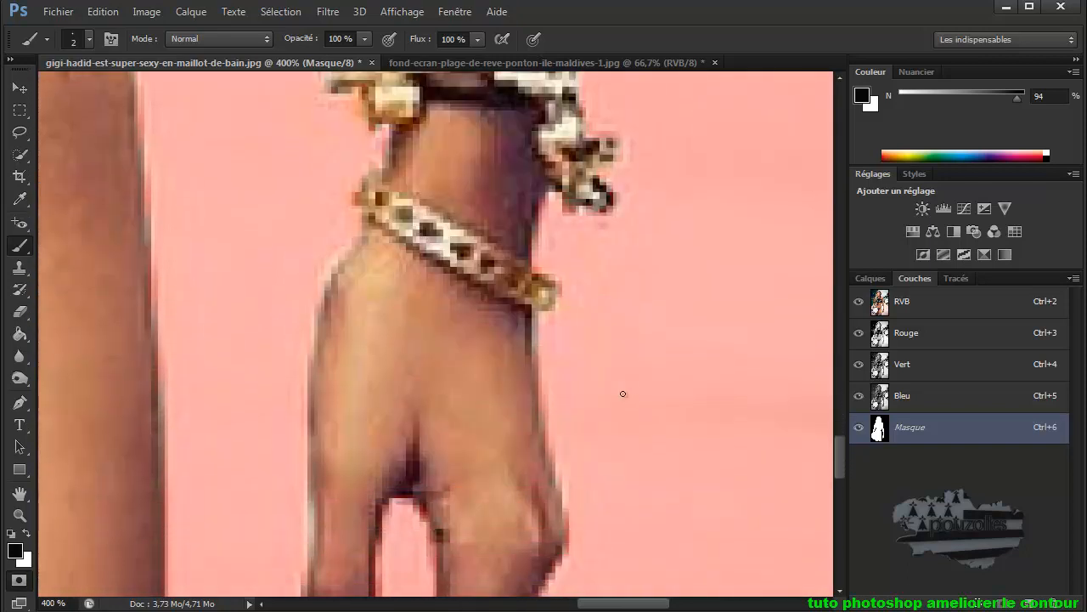
scroll(623, 393, down, 10)
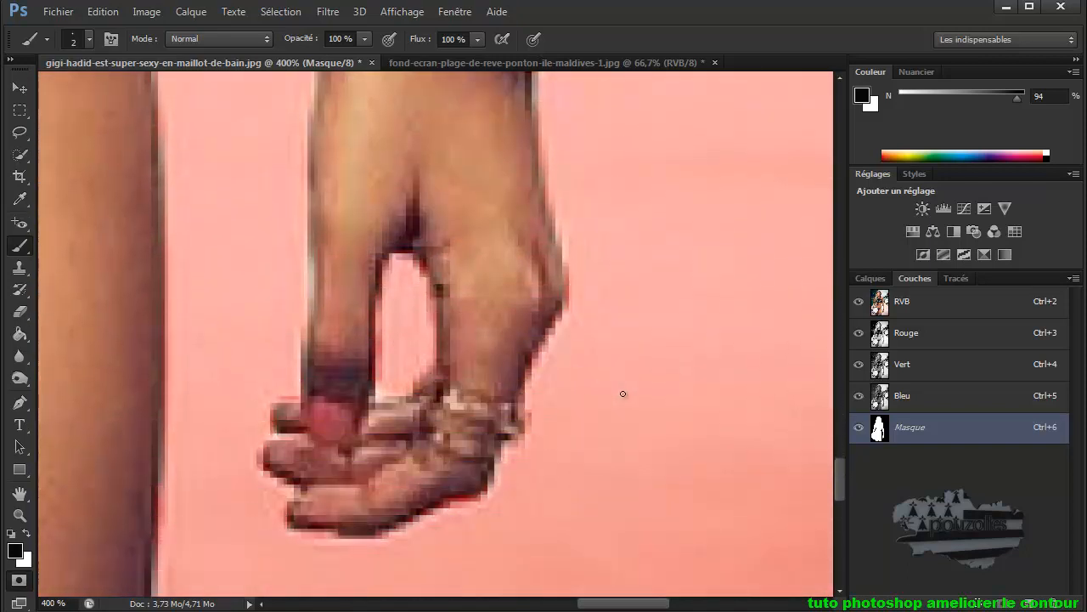
scroll(623, 393, down, 3)
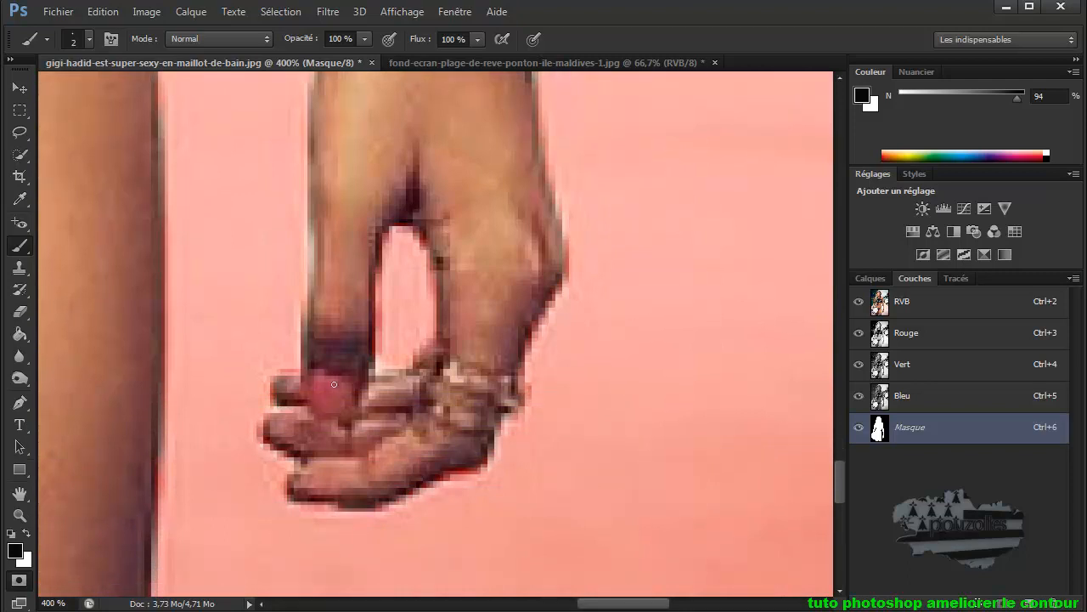
drag(614, 608, 463, 609)
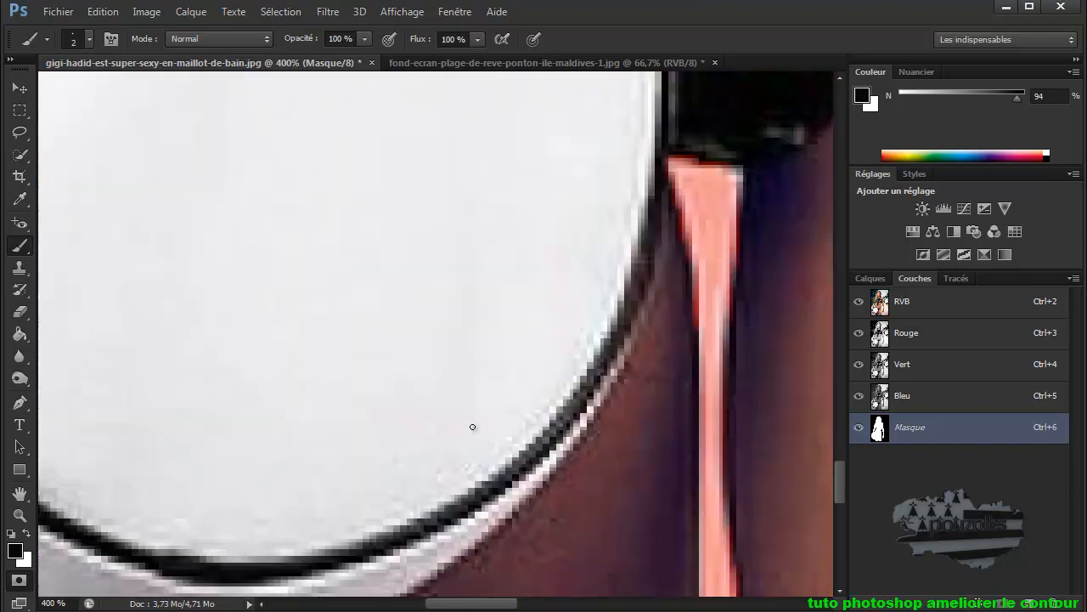
alt+click(465, 407)
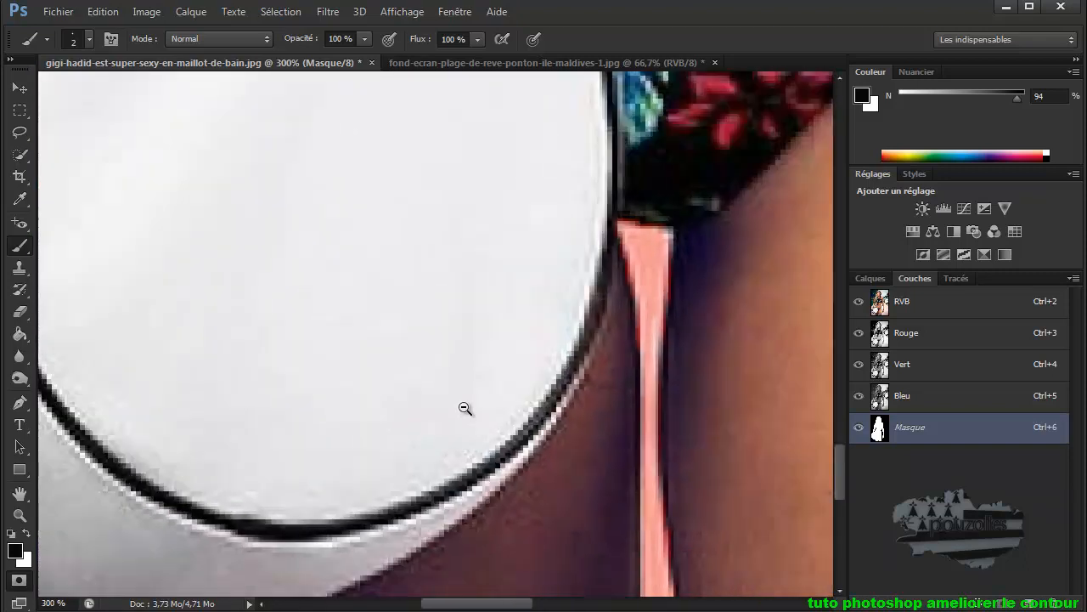
alt+click(465, 408)
alt+click(464, 408)
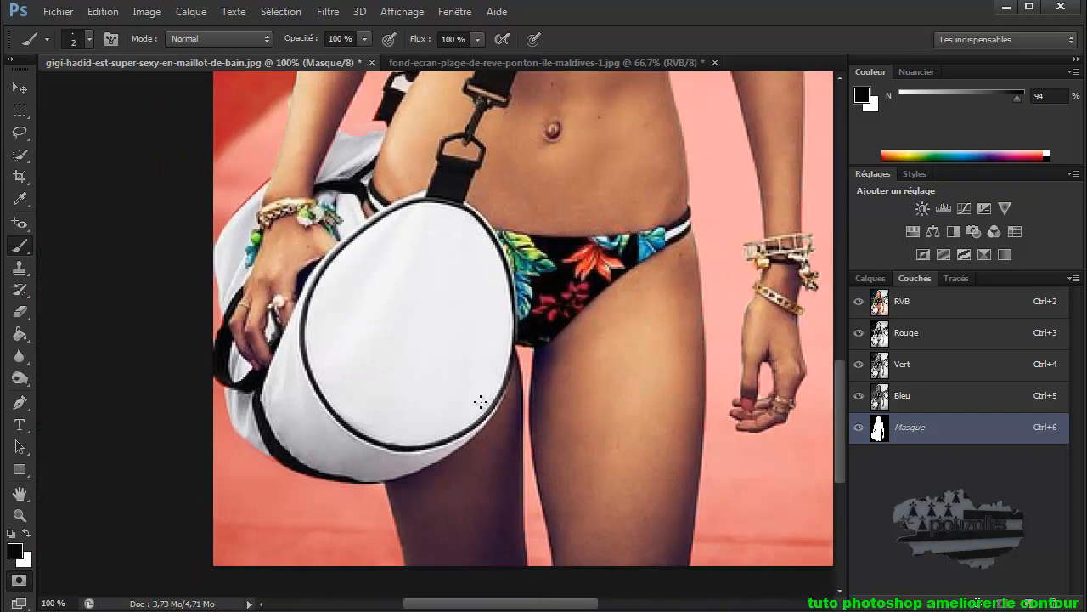
Enlarge the brush to 5 px and mask the pavement strip along the bag fabric's upper edge between forearm and waist
scroll(380, 340, up, 6)
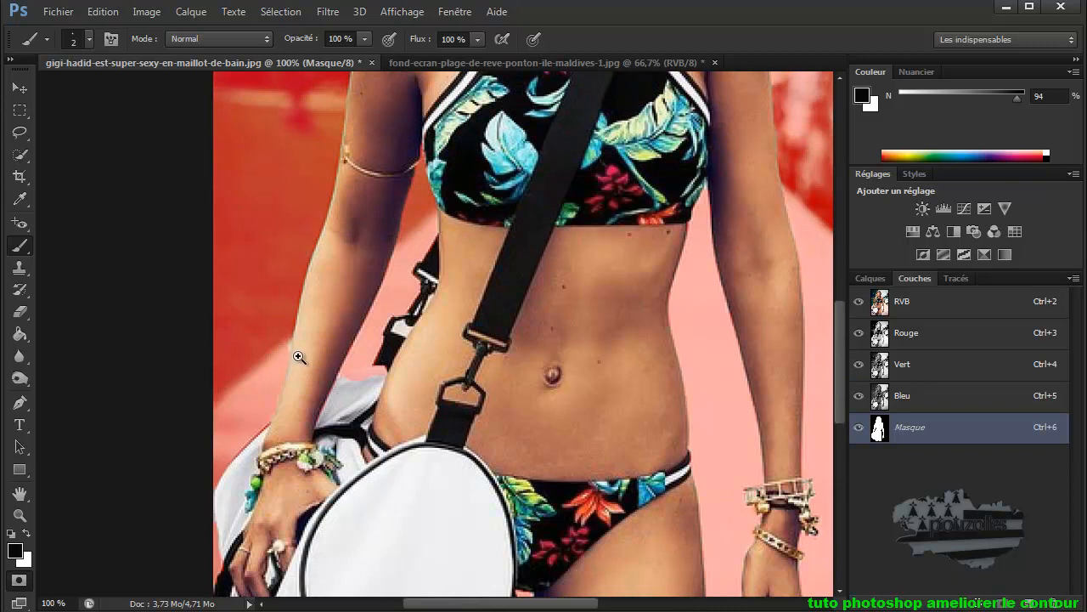
scroll(295, 356, up, 1)
scroll(306, 364, up, 1)
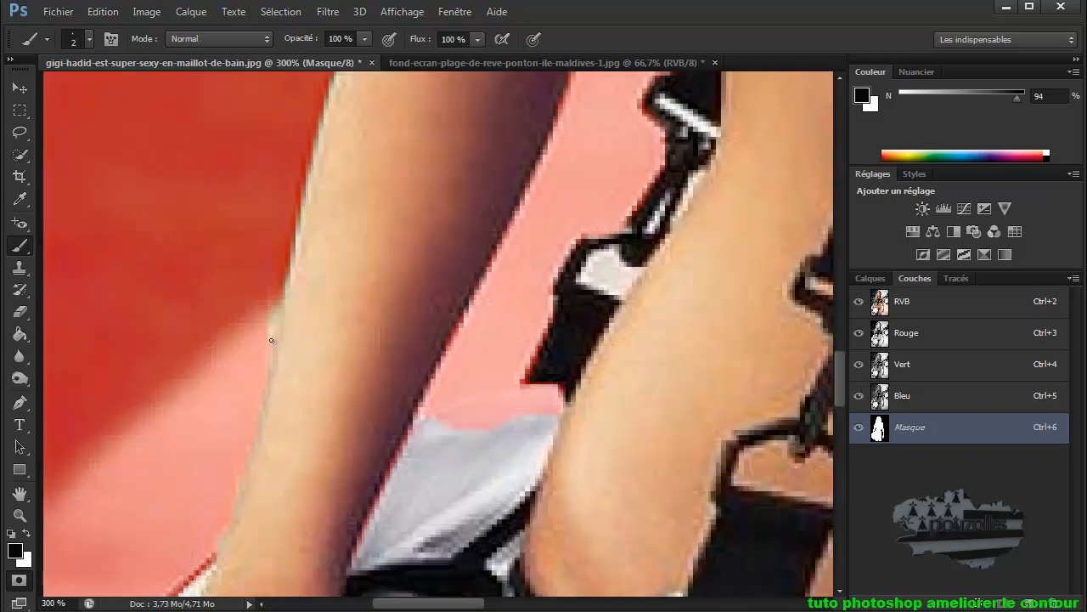
alt+right_click(190, 258)
drag(193, 260, 194, 260)
mouse_move(450, 424)
mouse_down()
mouse_move(426, 423)
mouse_move(445, 422)
mouse_up()
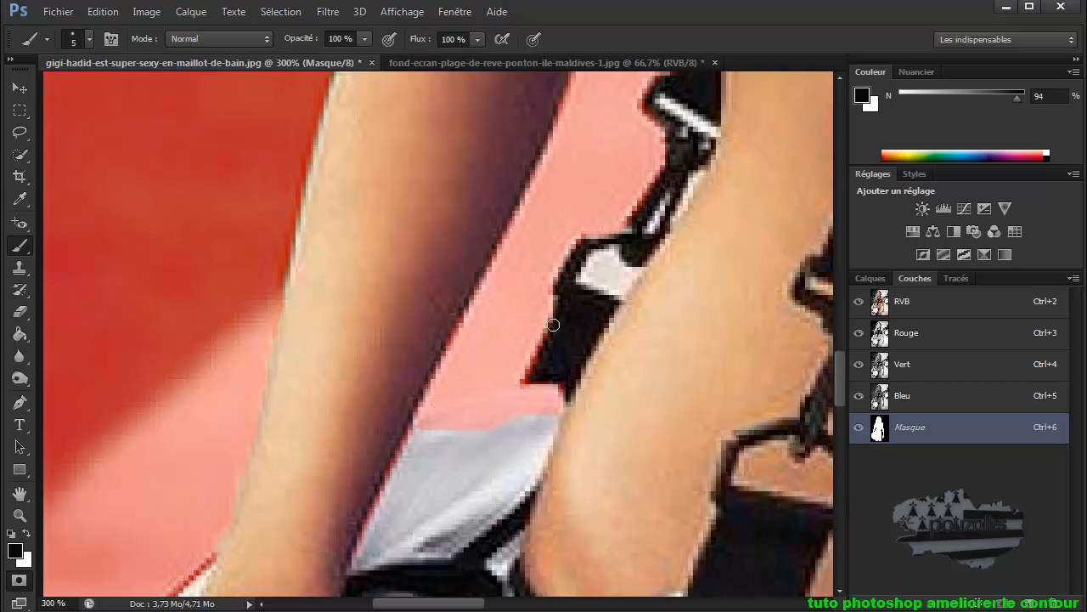
Mask the pavement showing through the upper buckle and lower ring of the strap beside her waist
scroll(739, 246, up, 3)
scroll(741, 257, up, 3)
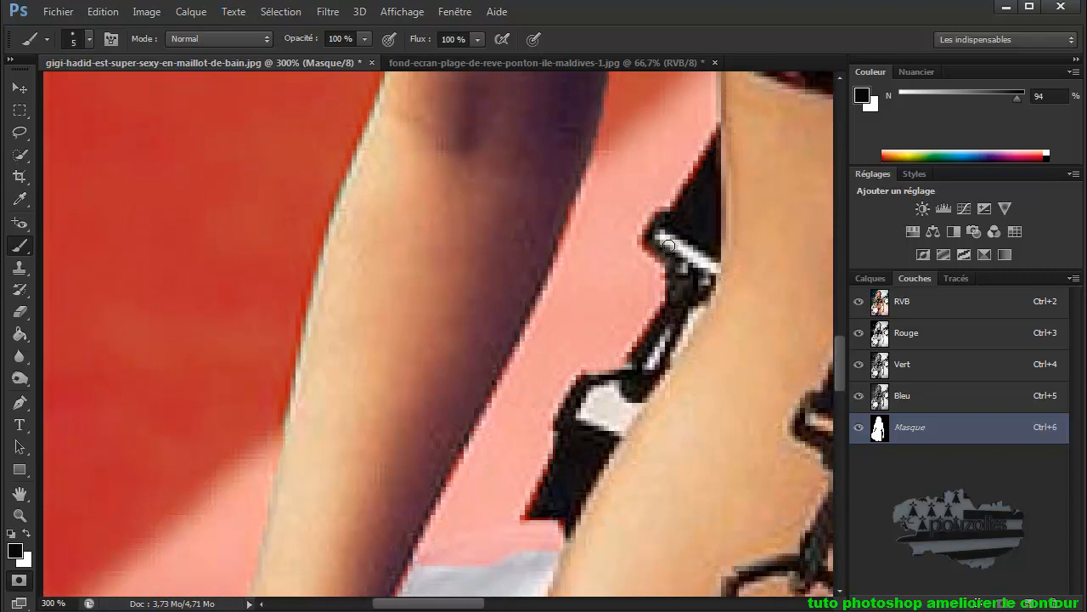
drag(666, 235, 714, 270)
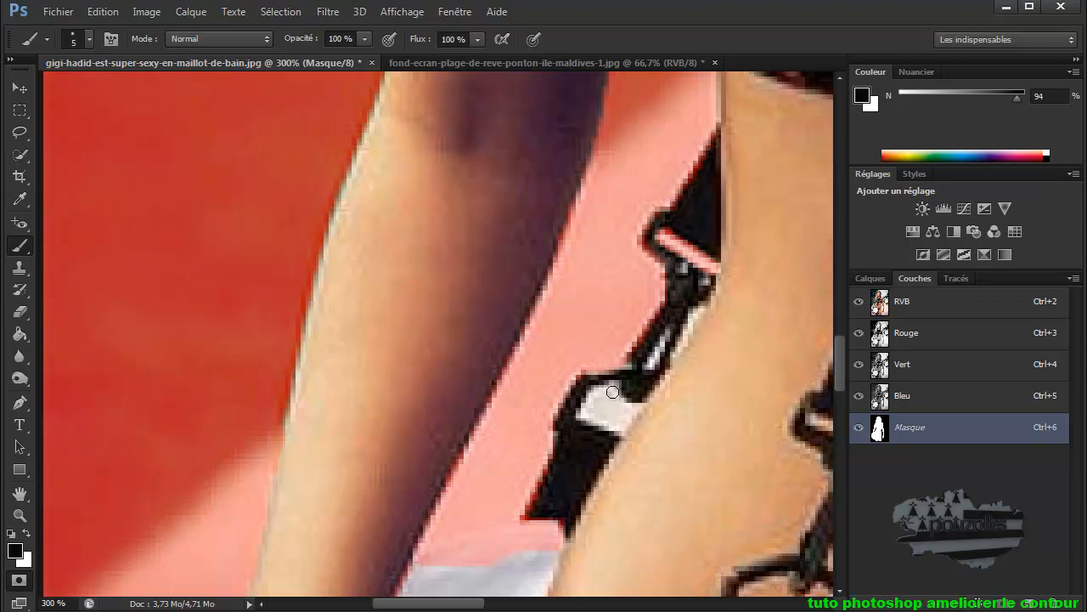
mouse_move(611, 388)
mouse_down()
mouse_move(585, 416)
mouse_move(615, 430)
mouse_move(635, 410)
mouse_move(603, 405)
mouse_move(614, 413)
mouse_up()
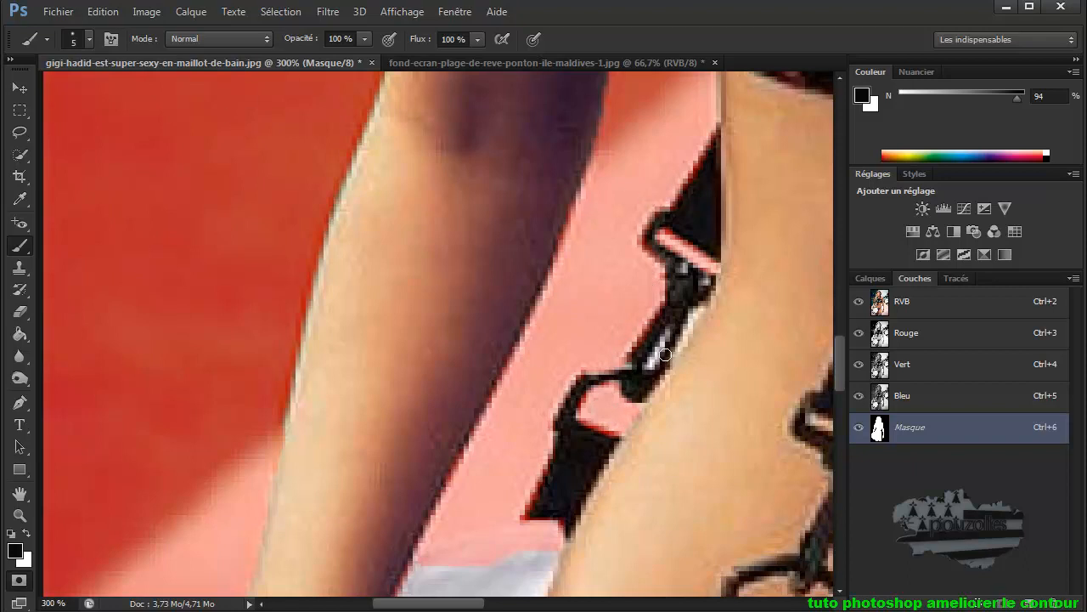
Reduce the brush to 2 px and mask the small gaps inside the strap's clasp and between the clasp and waist
alt+right_click(613, 316)
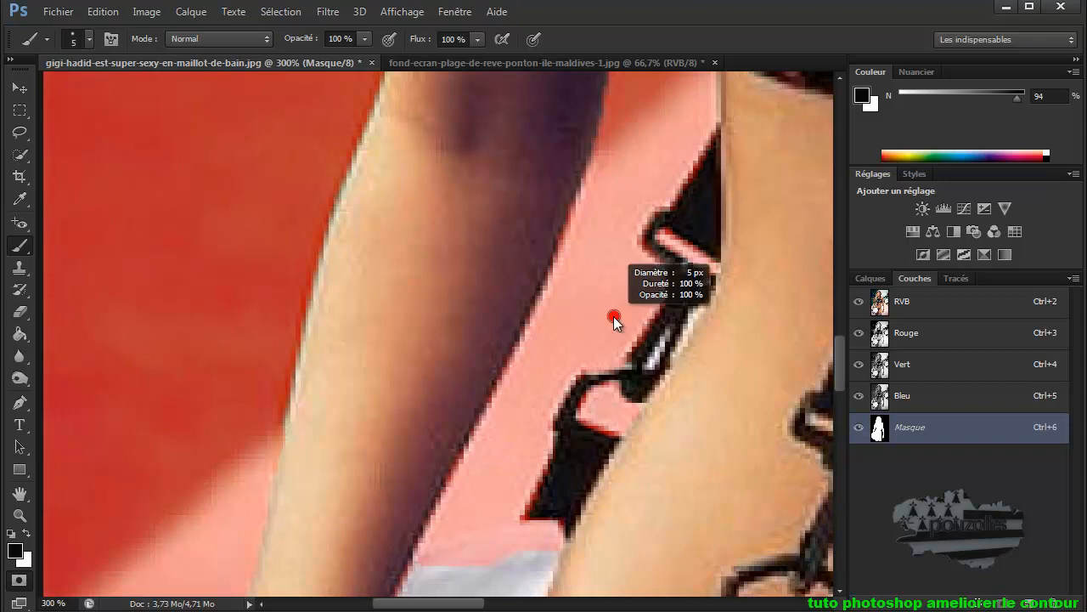
alt+right_click(611, 319)
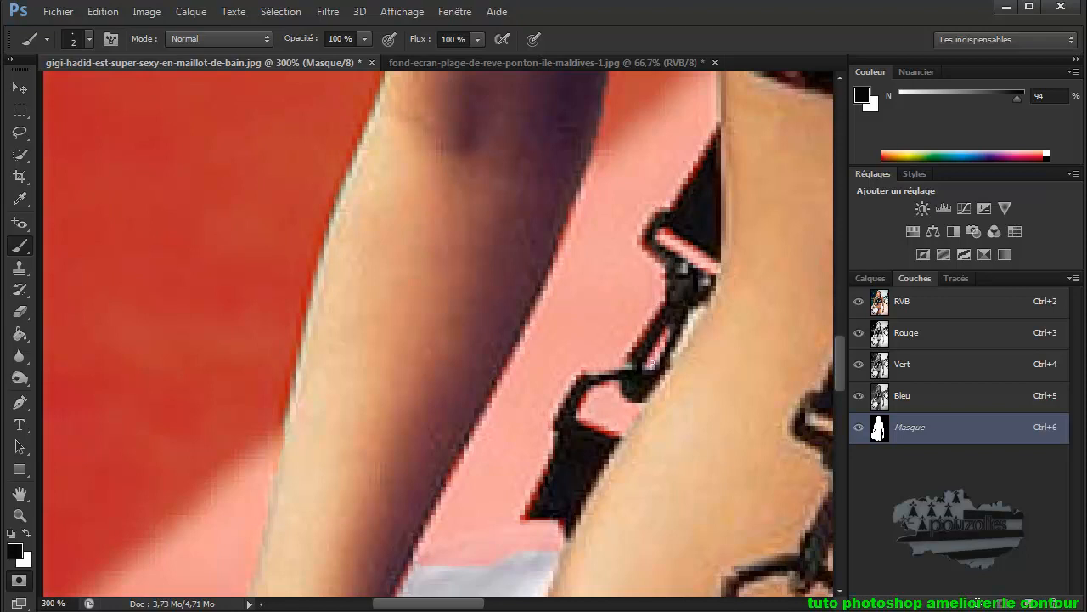
drag(694, 317, 689, 333)
scroll(595, 348, down, 2)
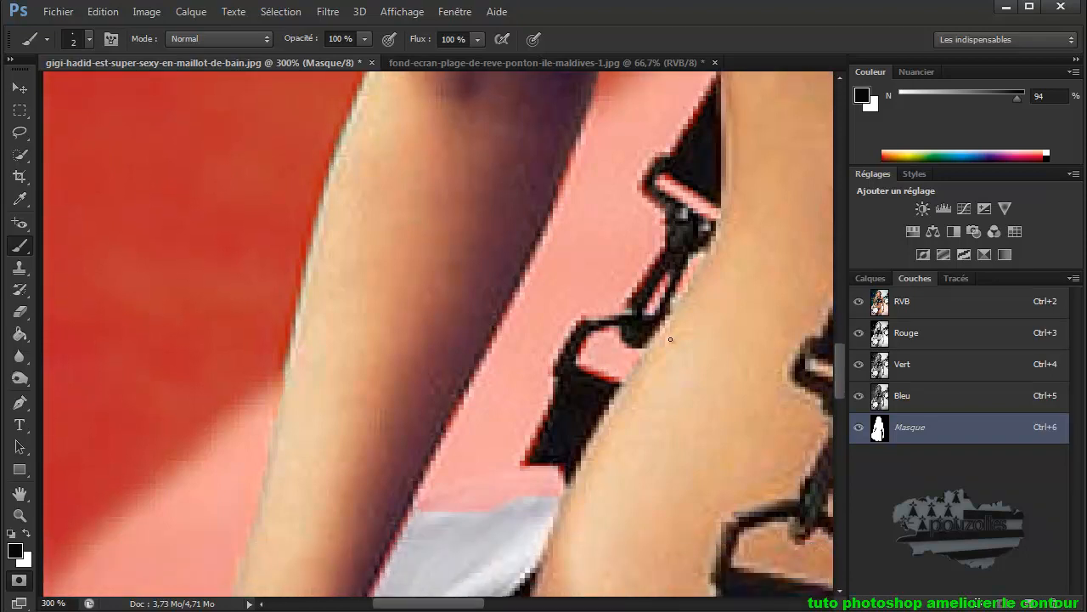
Examine the mask's coverage over the whole figure, then closely along the edges of the head and hair
alt+click(462, 384)
alt+click(463, 384)
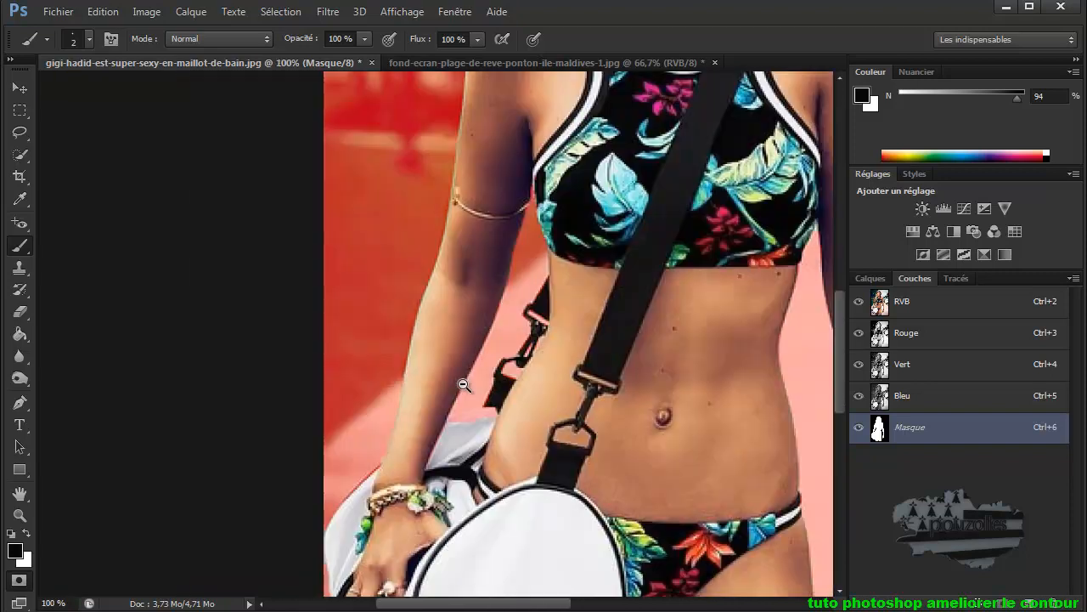
alt+click(463, 384)
alt+click(463, 384)
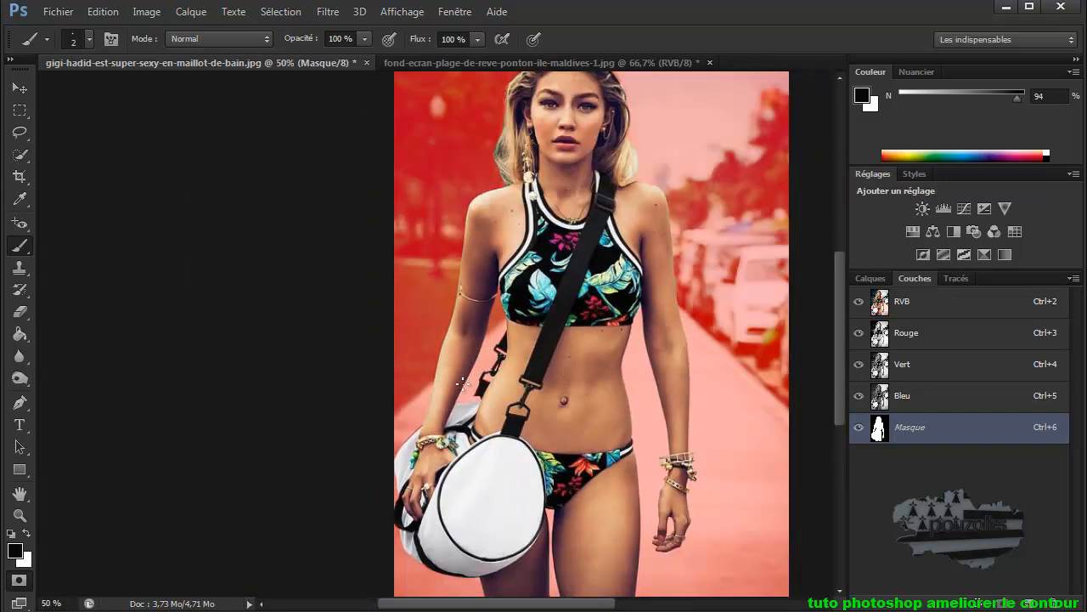
alt+click(463, 384)
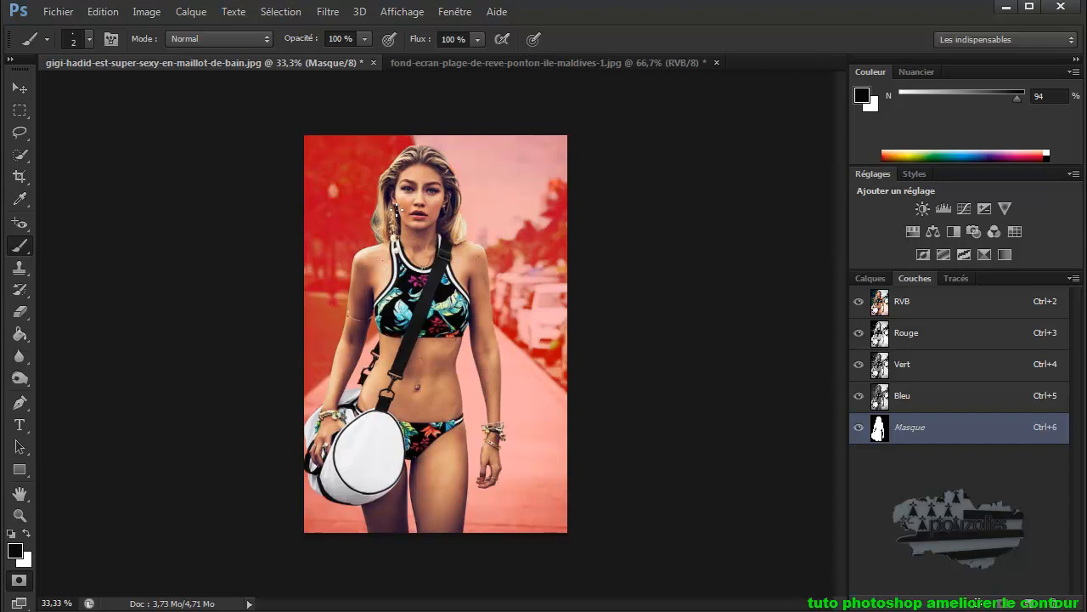
ctrl+click(402, 186)
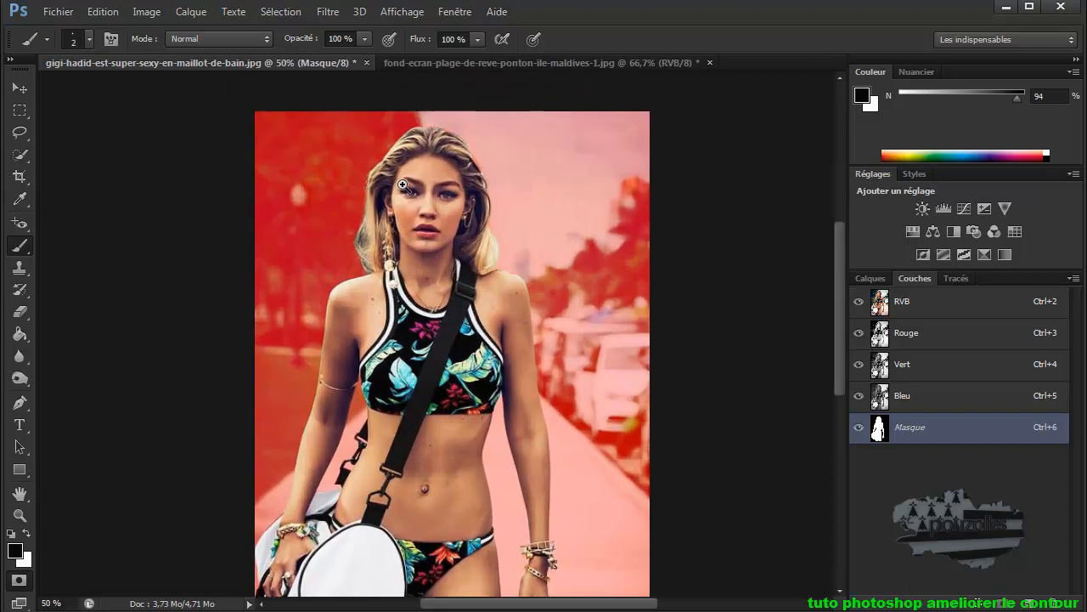
ctrl+click(408, 174)
ctrl+click(412, 167)
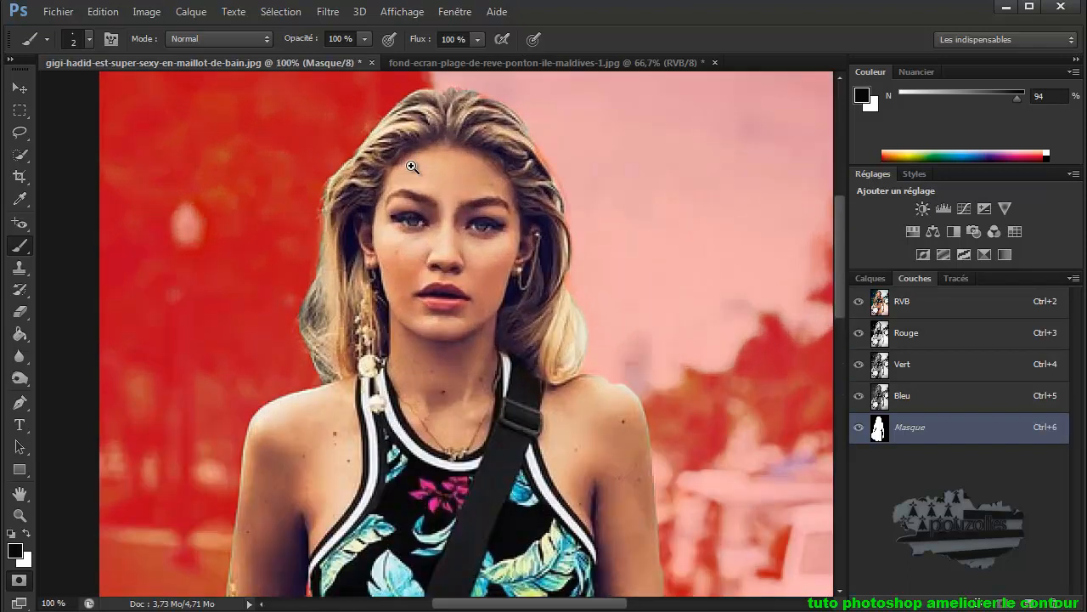
ctrl+click(412, 167)
mouse_move(844, 212)
mouse_down()
mouse_move(842, 187)
mouse_move(841, 203)
mouse_up()
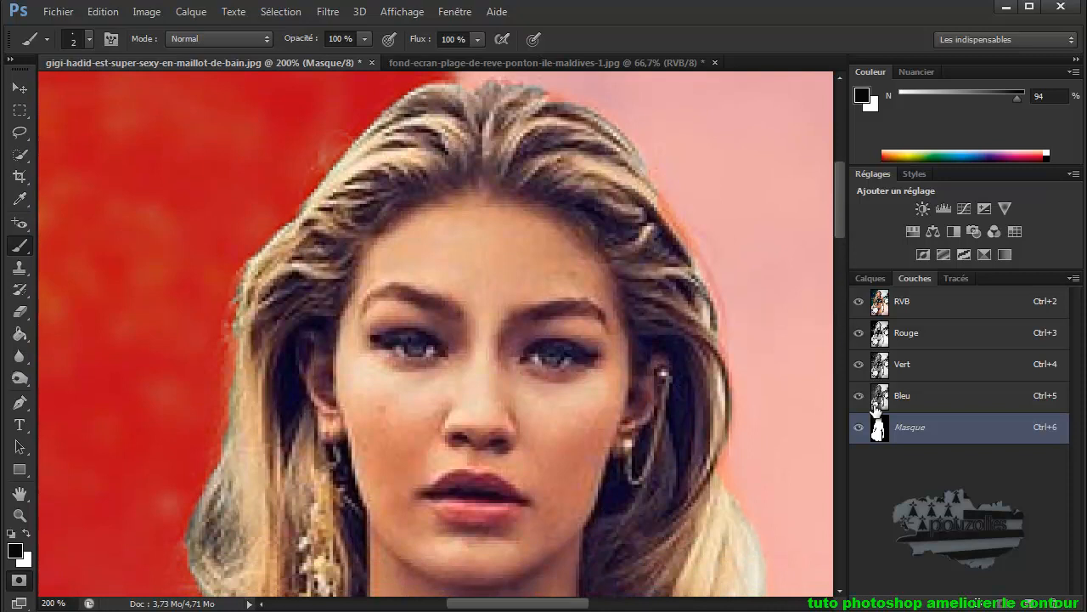
Switch to white paint, enlarge the brush to 16 px and unmask a strip outside the hair along the head's left side
click(26, 534)
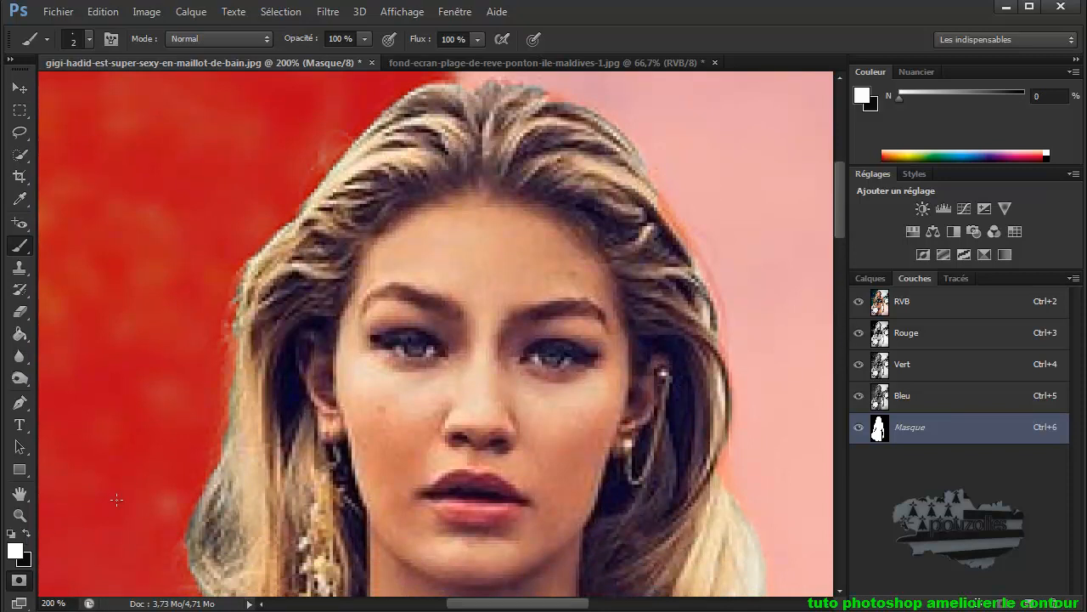
alt+right_click(275, 327)
drag(275, 327, 287, 335)
drag(340, 146, 333, 167)
mouse_move(331, 151)
mouse_down()
mouse_move(324, 162)
mouse_move(339, 151)
mouse_move(353, 161)
mouse_up()
mouse_move(268, 329)
mouse_down()
mouse_move(243, 283)
mouse_move(223, 377)
mouse_move(229, 435)
mouse_move(196, 553)
mouse_move(186, 532)
mouse_move(212, 582)
mouse_up()
scroll(233, 527, down, 3)
scroll(240, 506, down, 1)
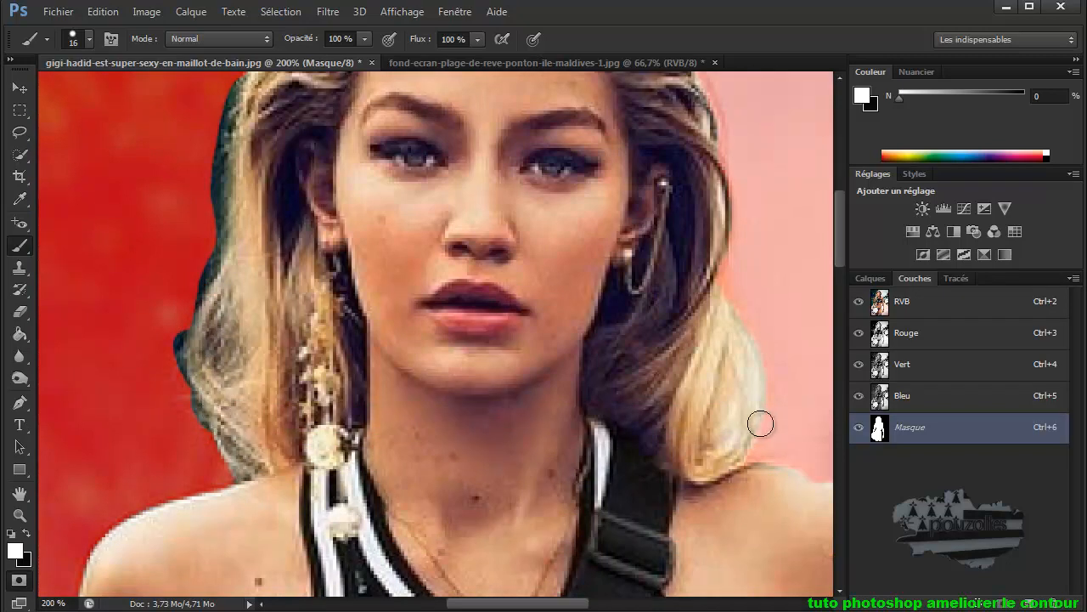
Unmask the hair's edge from the right shoulder up and over the crown of the head
scroll(751, 422, up, 3)
mouse_move(713, 407)
mouse_down()
mouse_move(710, 274)
mouse_move(649, 151)
mouse_move(611, 109)
mouse_up()
scroll(595, 127, up, 2)
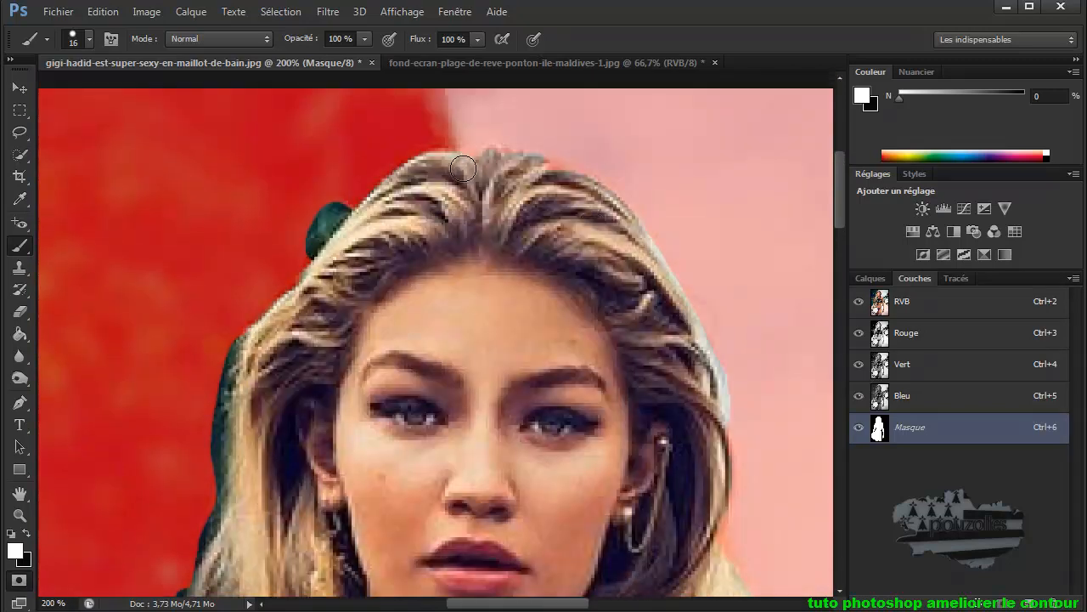
mouse_move(463, 168)
mouse_down()
mouse_move(509, 159)
mouse_move(605, 200)
mouse_up()
mouse_move(536, 162)
mouse_down()
mouse_move(517, 175)
mouse_move(457, 161)
mouse_move(389, 185)
mouse_move(363, 214)
mouse_up()
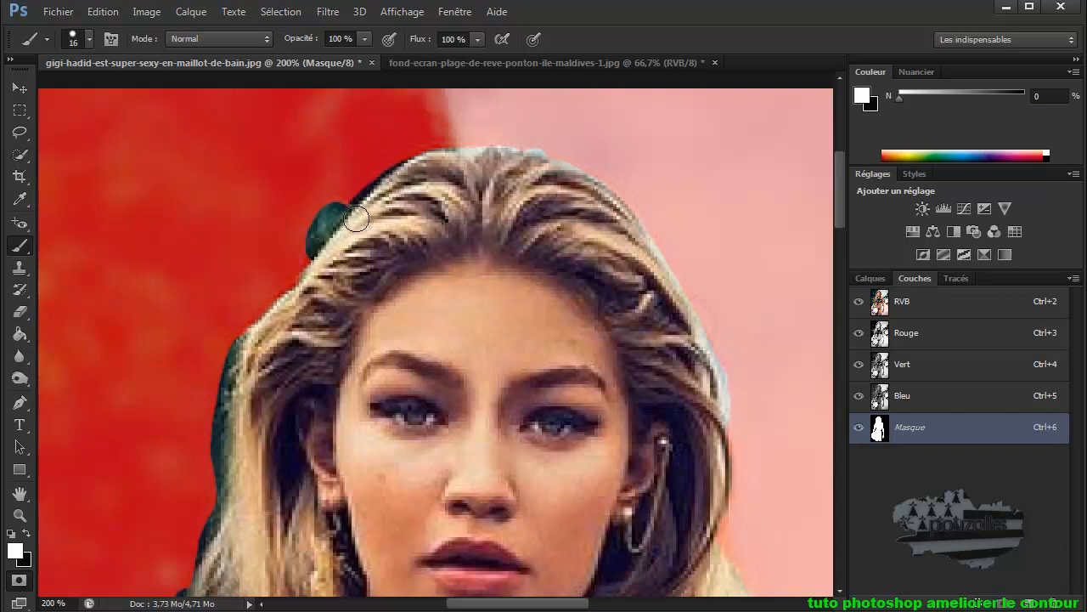
scroll(404, 222, down, 2)
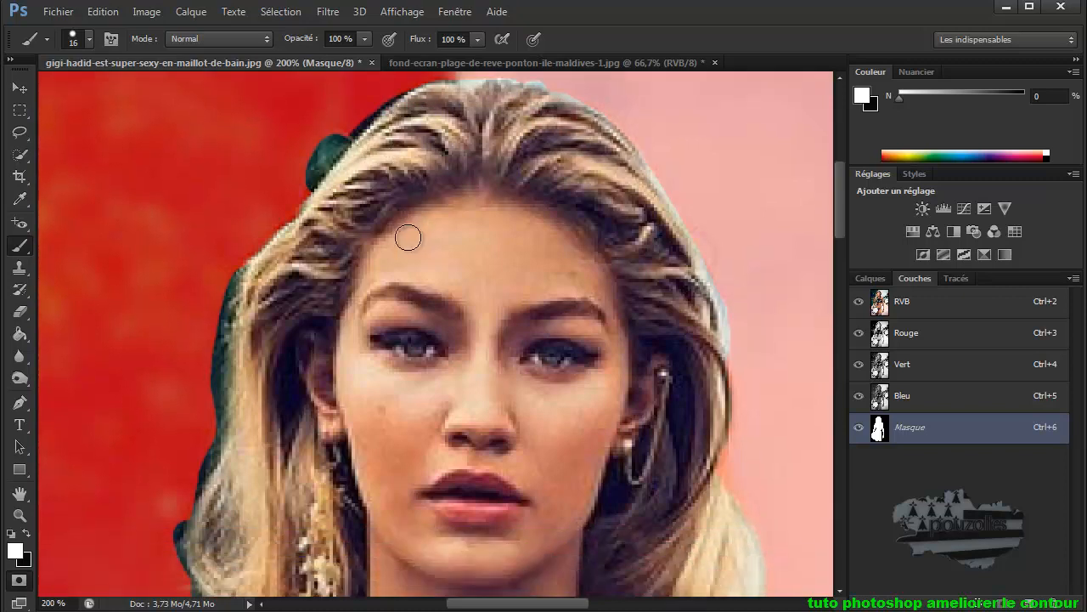
Check the whole figure and convert the finished Quick Mask back into a selection
alt+click(423, 289)
alt+click(424, 289)
alt+click(423, 289)
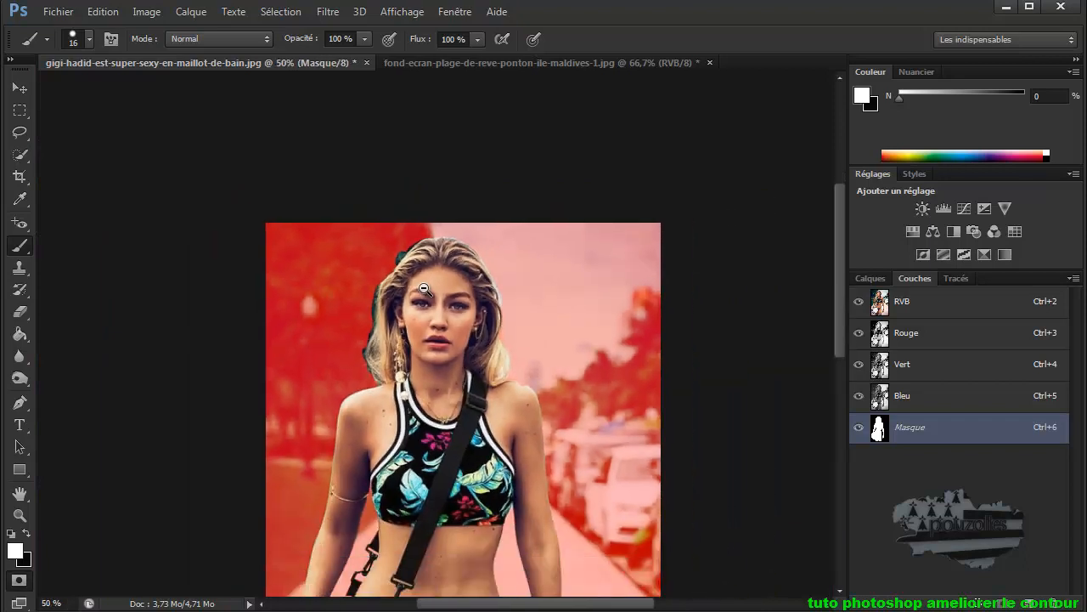
alt+click(423, 288)
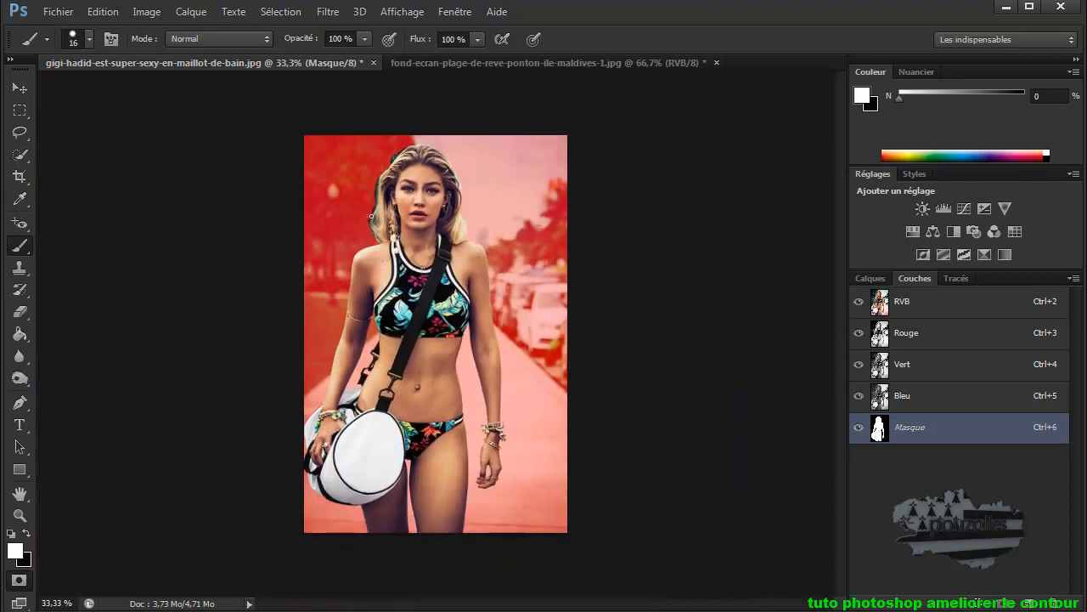
click(18, 582)
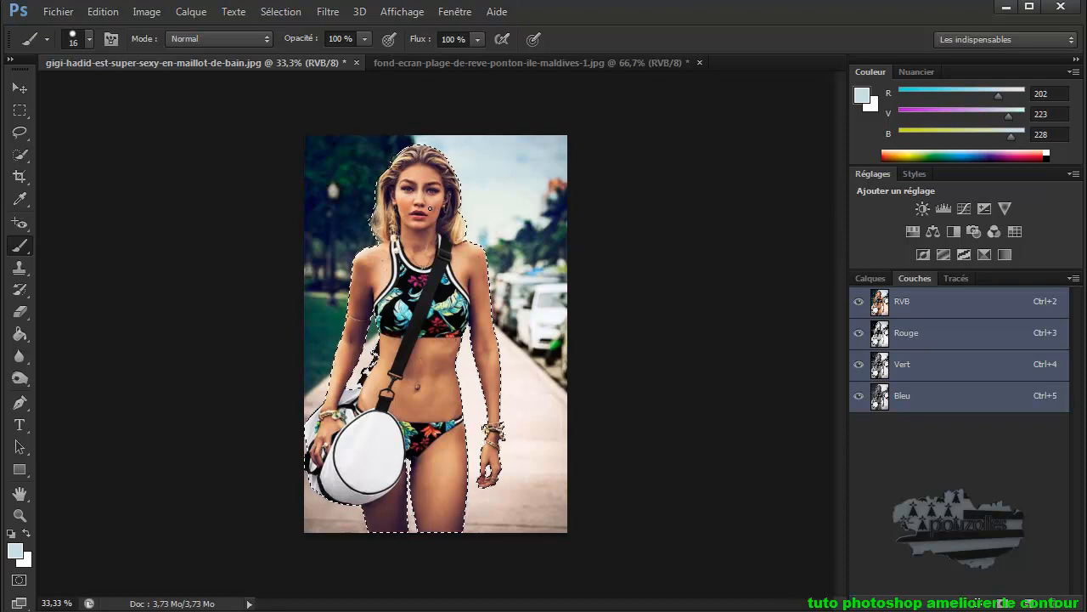
Duplicate the Arrière-plan layer and hide the original
click(861, 276)
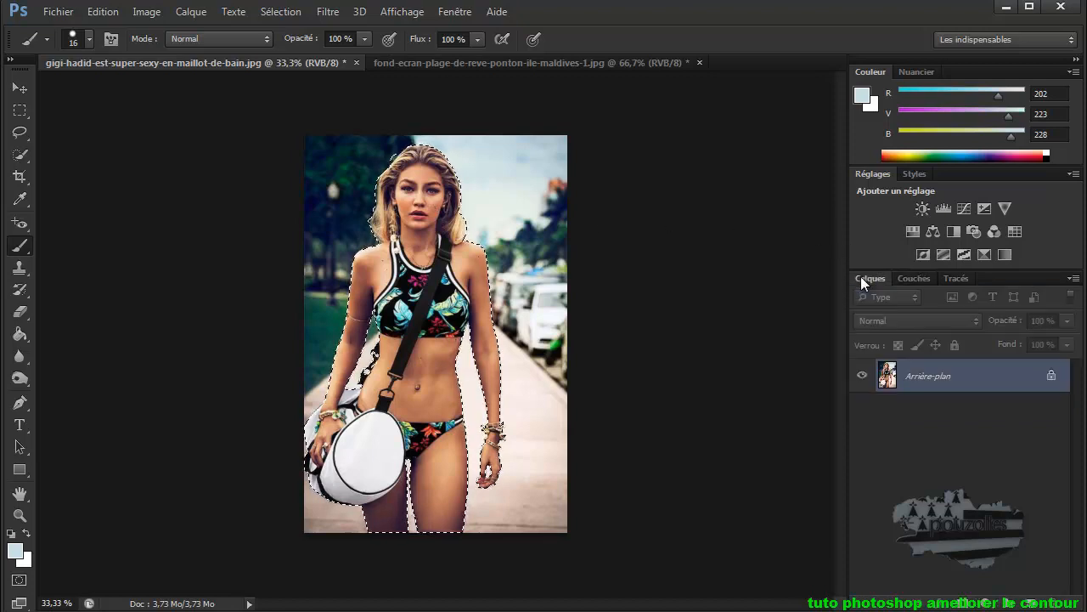
drag(980, 386, 1030, 604)
click(862, 409)
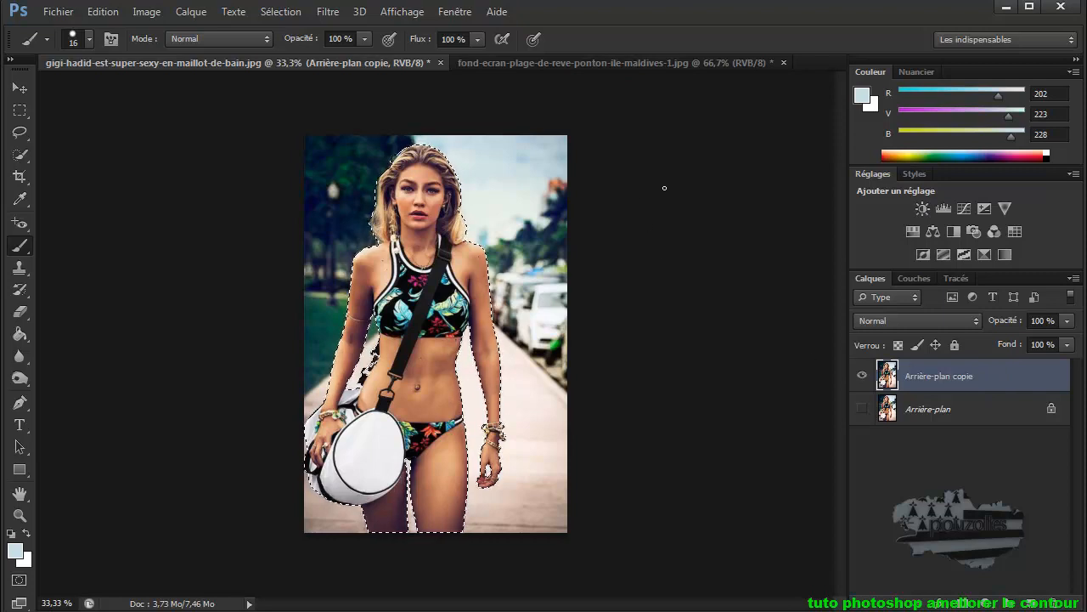
Preview the selection in Améliorer le contour's view modes, from Cadre de sélection actif to Afficher le calque, and leave without applying
click(283, 12)
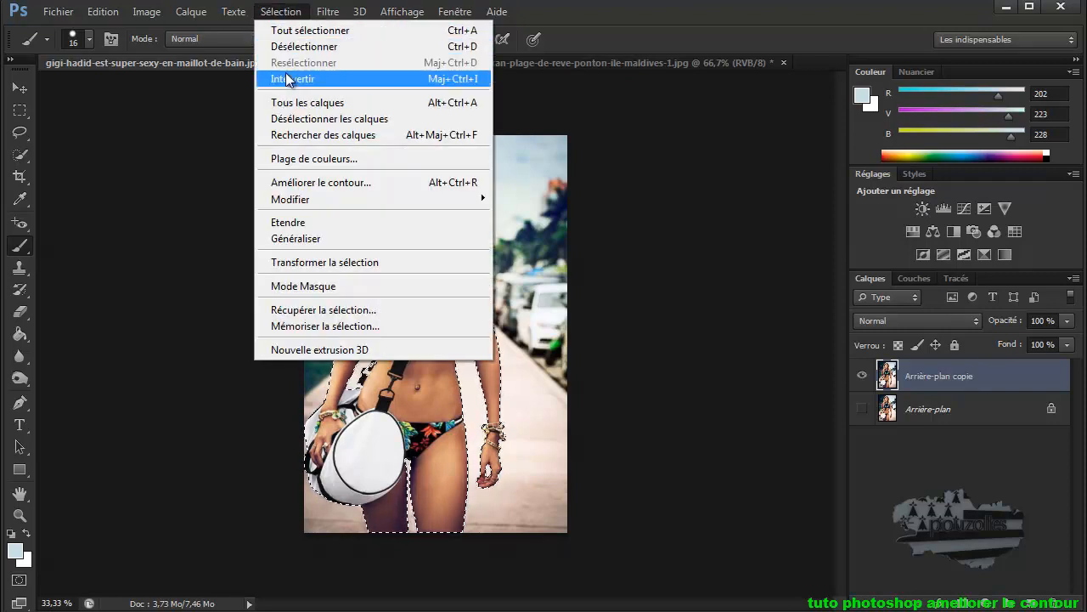
click(348, 182)
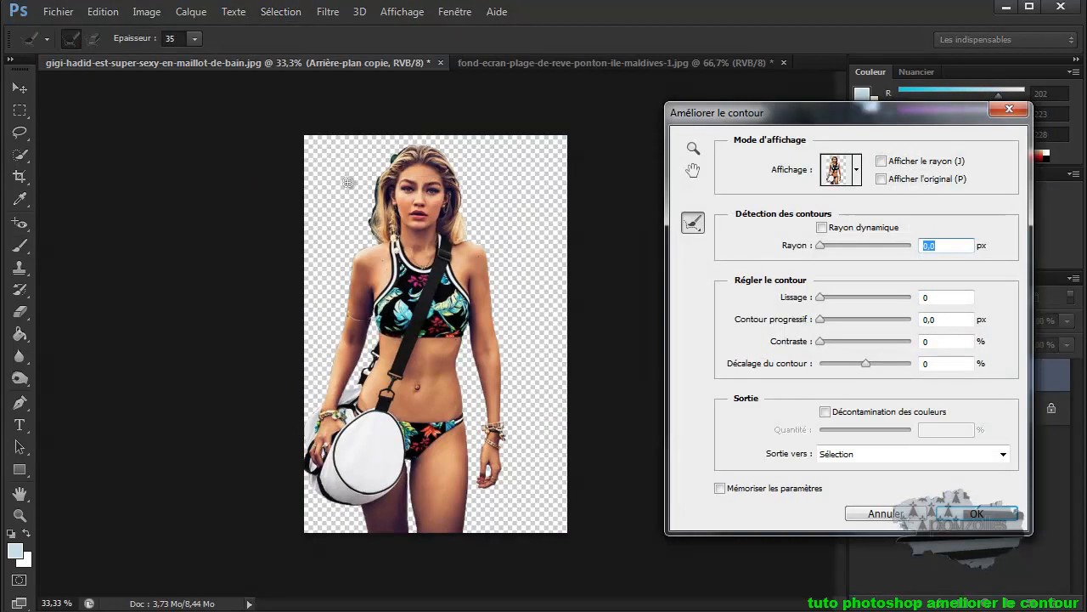
click(858, 173)
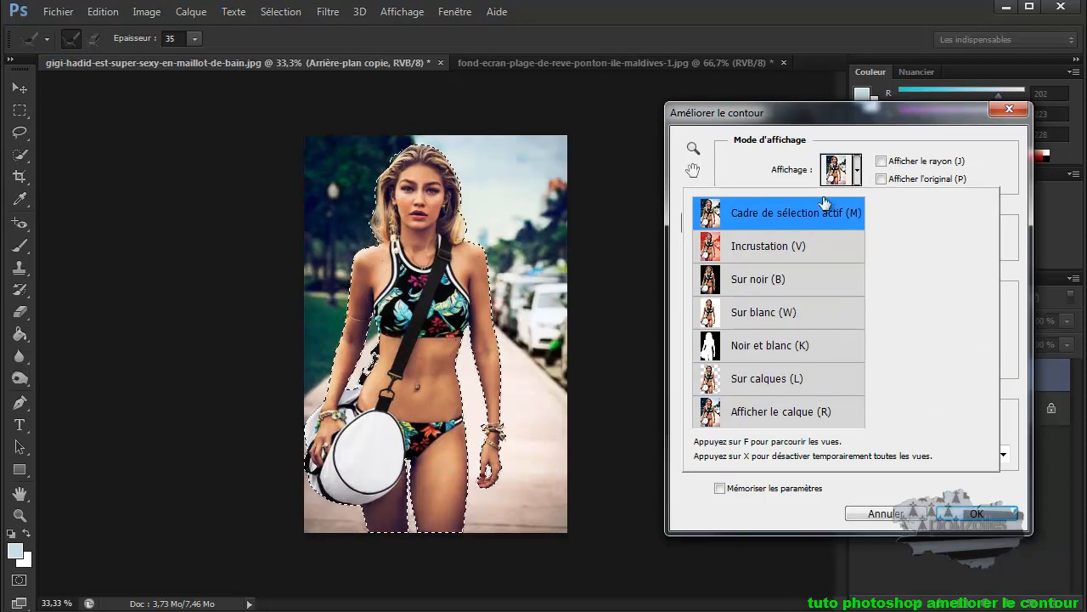
key(Down)
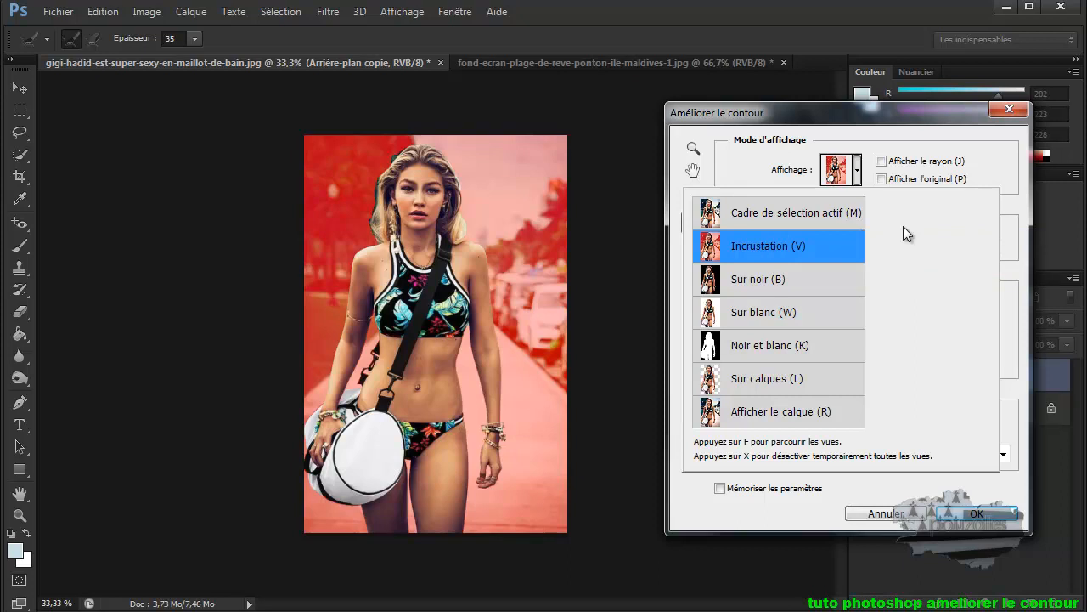
key(Down)
key(Down)
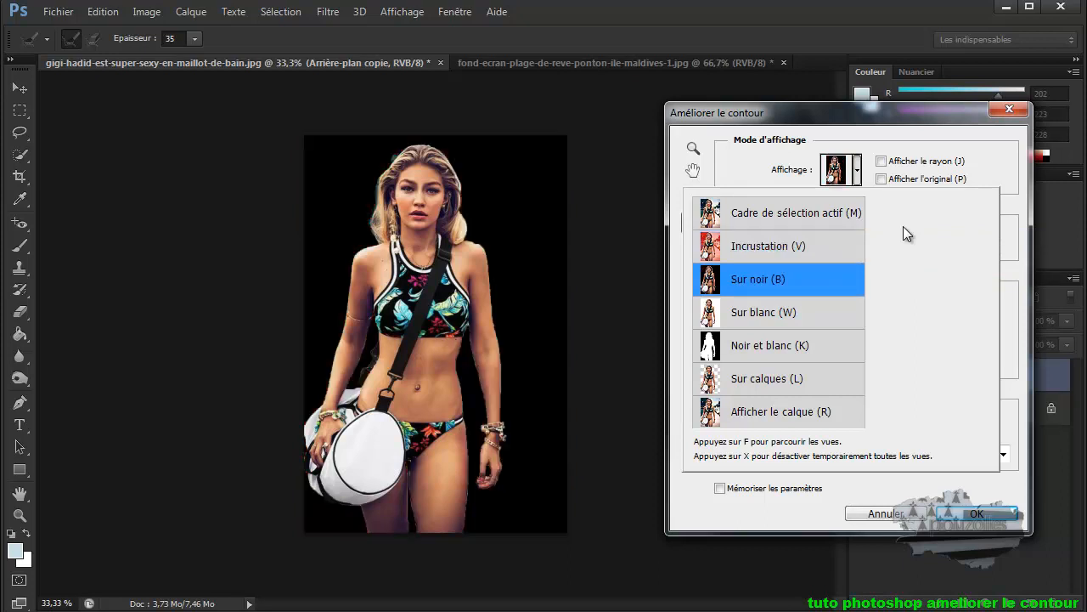
key(Down)
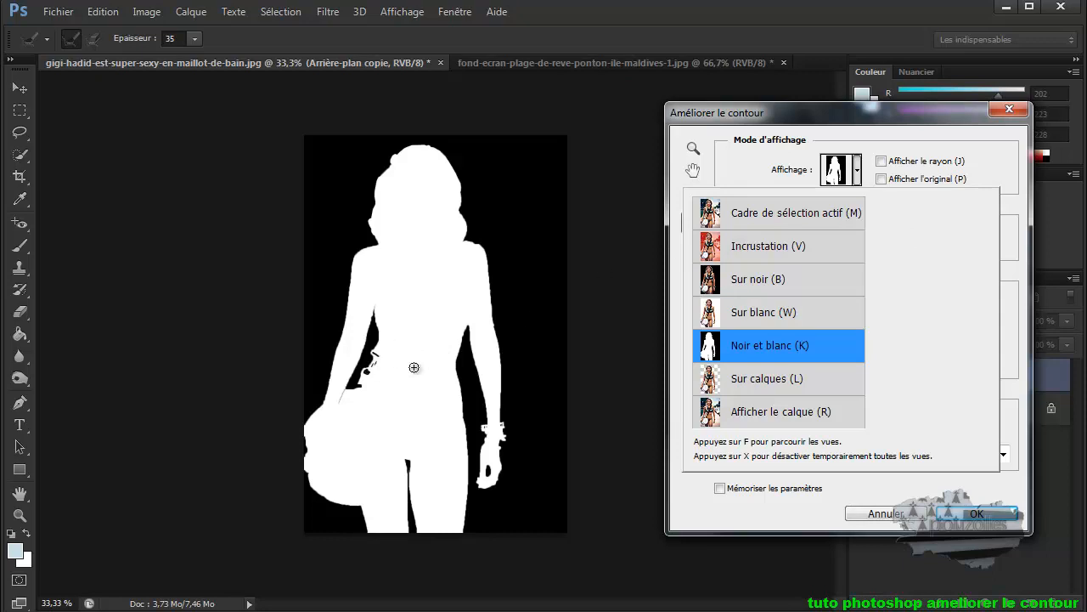
key(Down)
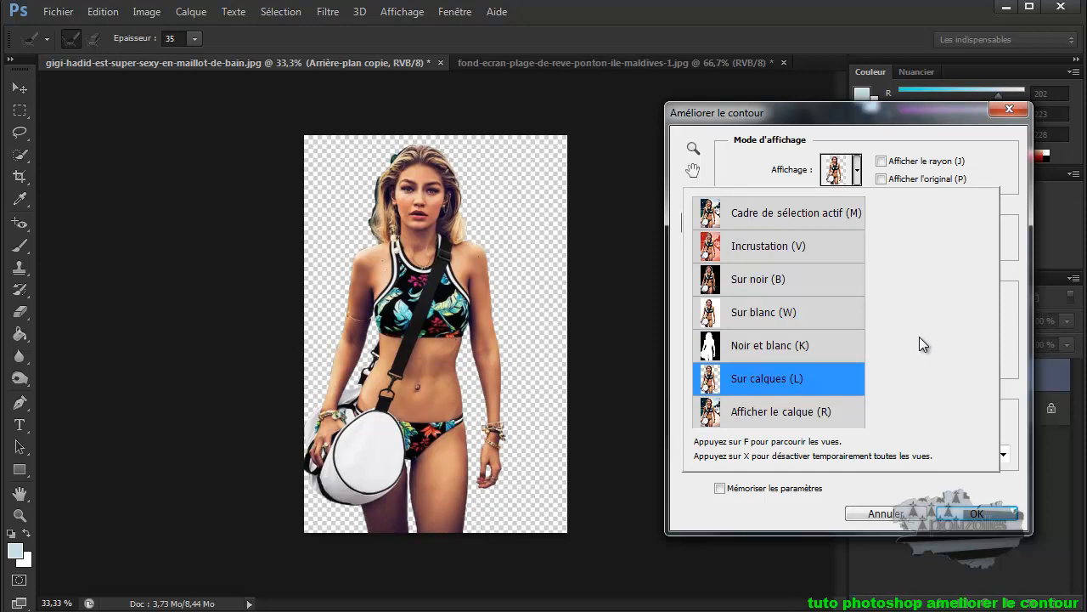
key(Down)
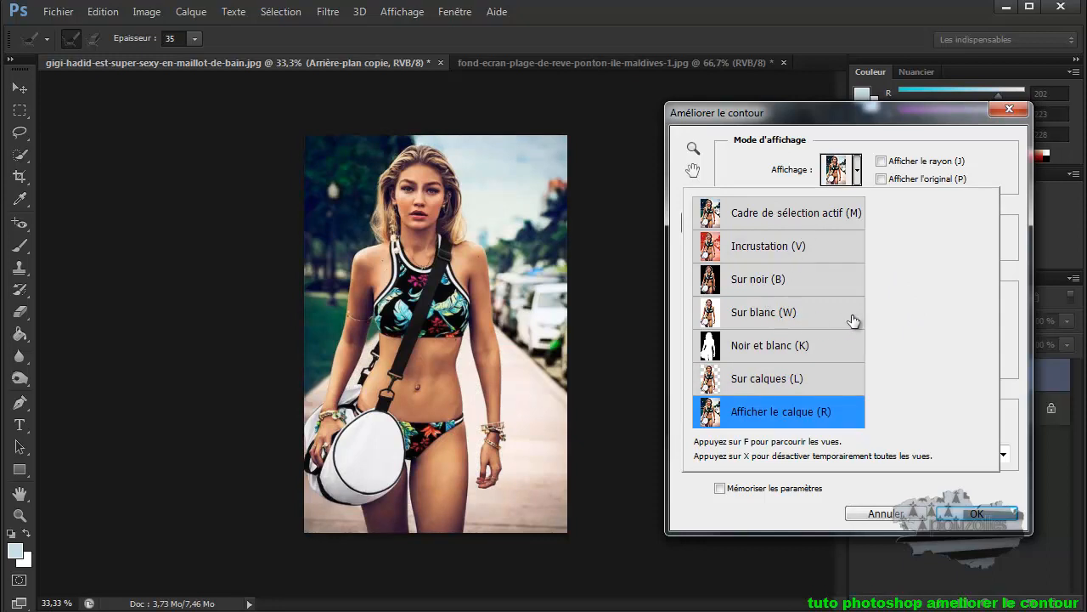
key(Up)
key(Up)
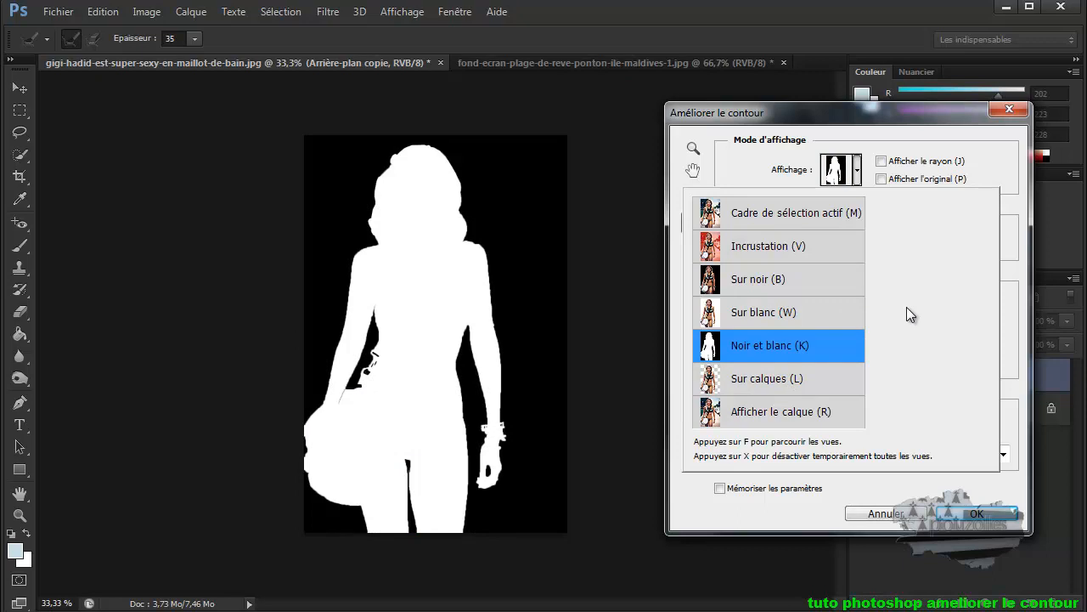
key(Down)
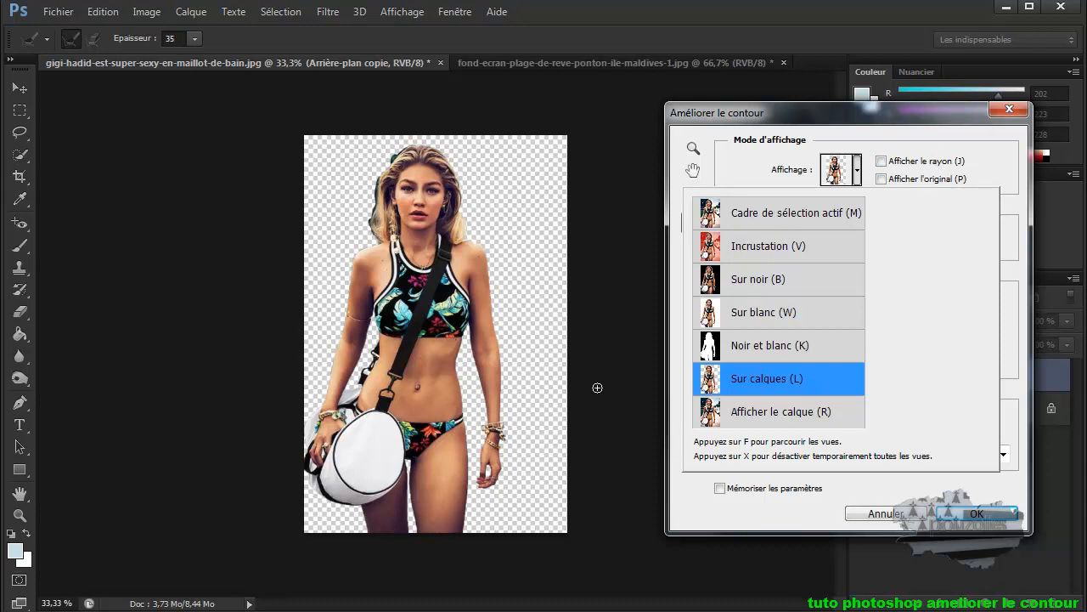
click(903, 516)
click(903, 516)
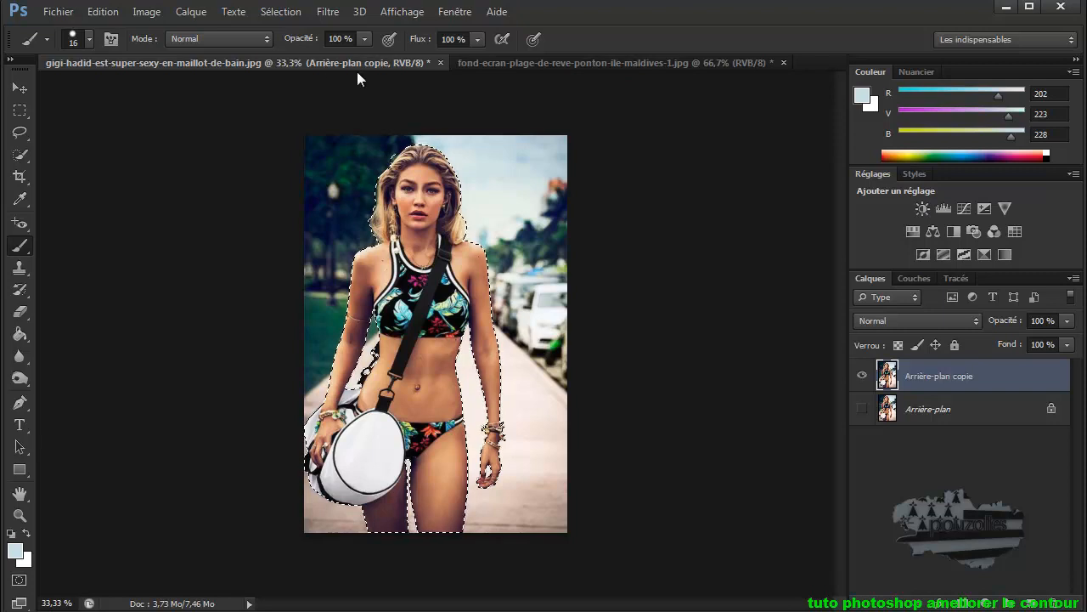
Copy the beach pontoon picture into the woman's document with the Move tool and put its layer beneath Arrière-plan copie
click(13, 90)
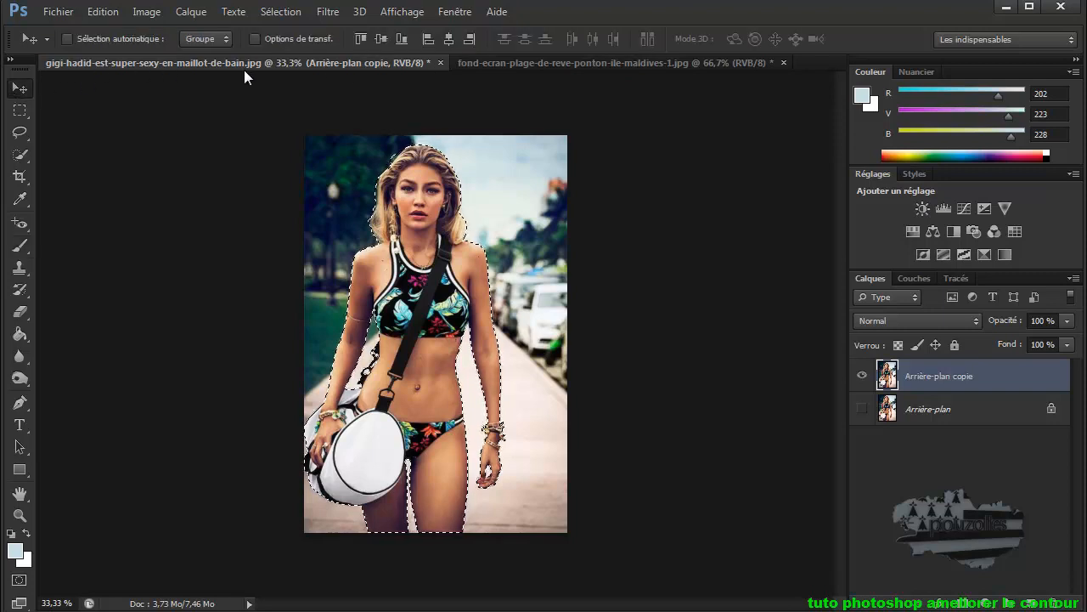
click(547, 67)
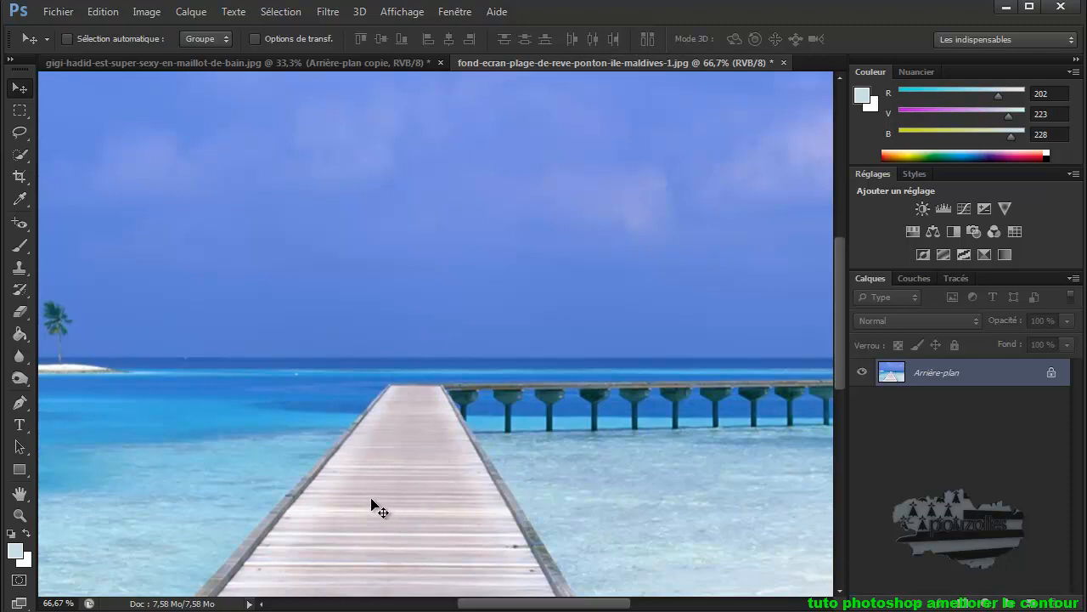
drag(395, 497, 324, 161)
drag(377, 316, 376, 316)
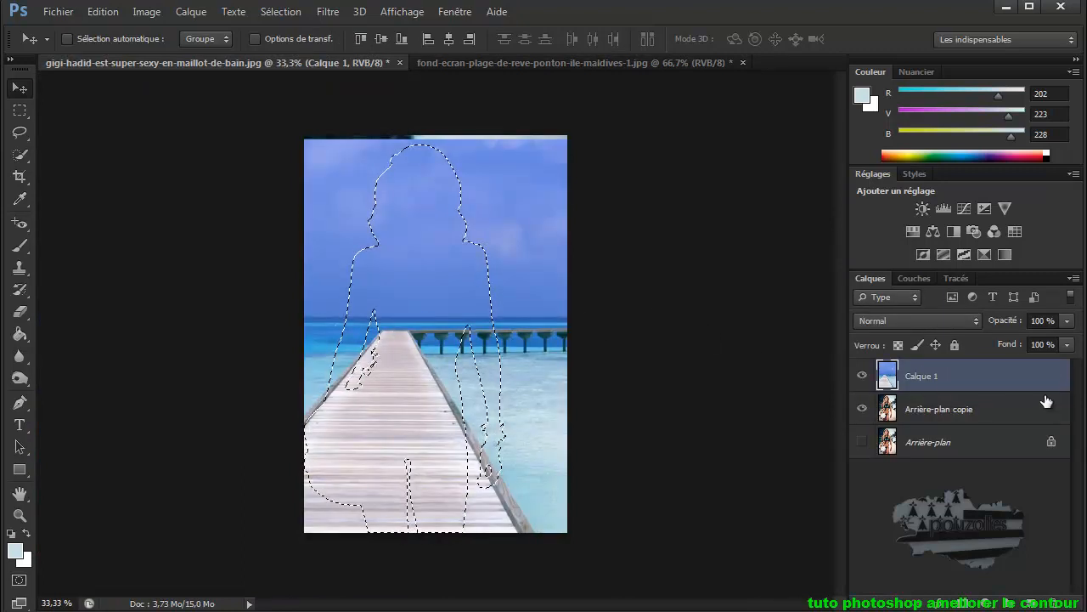
drag(1011, 381, 1011, 422)
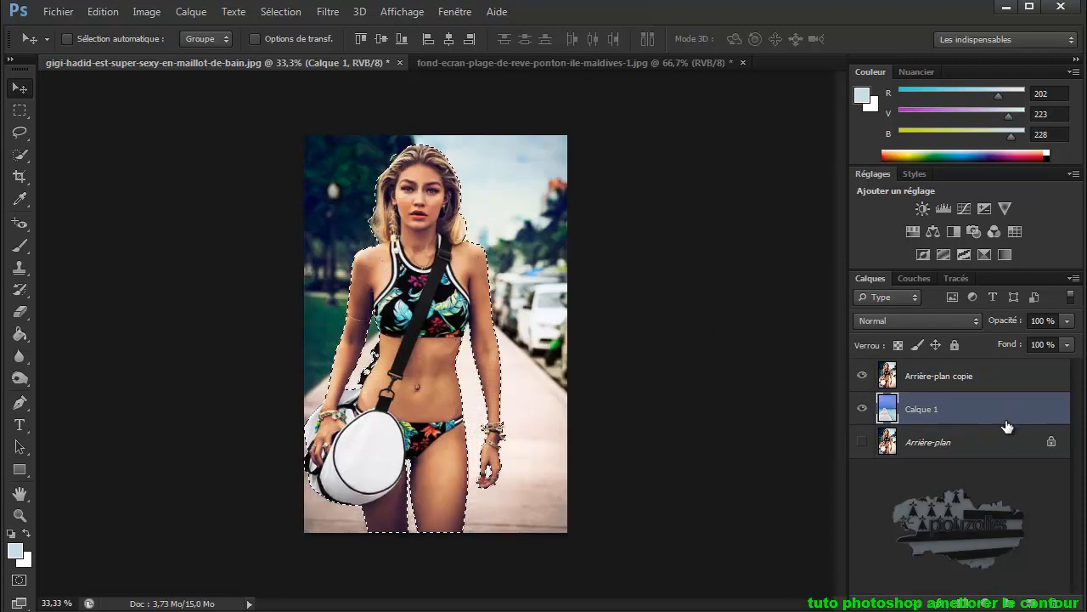
click(281, 12)
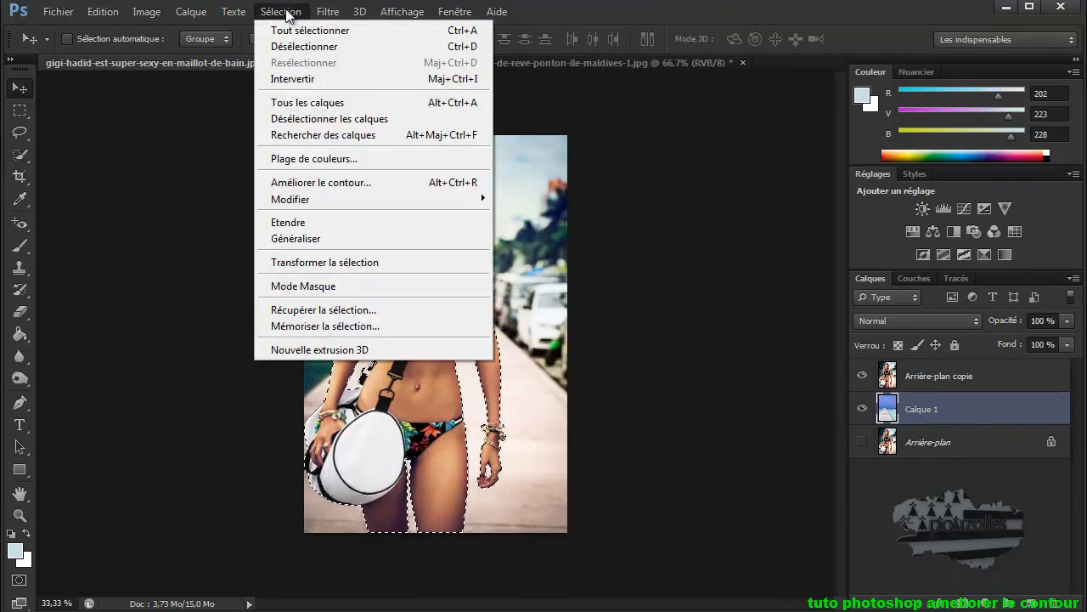
click(286, 181)
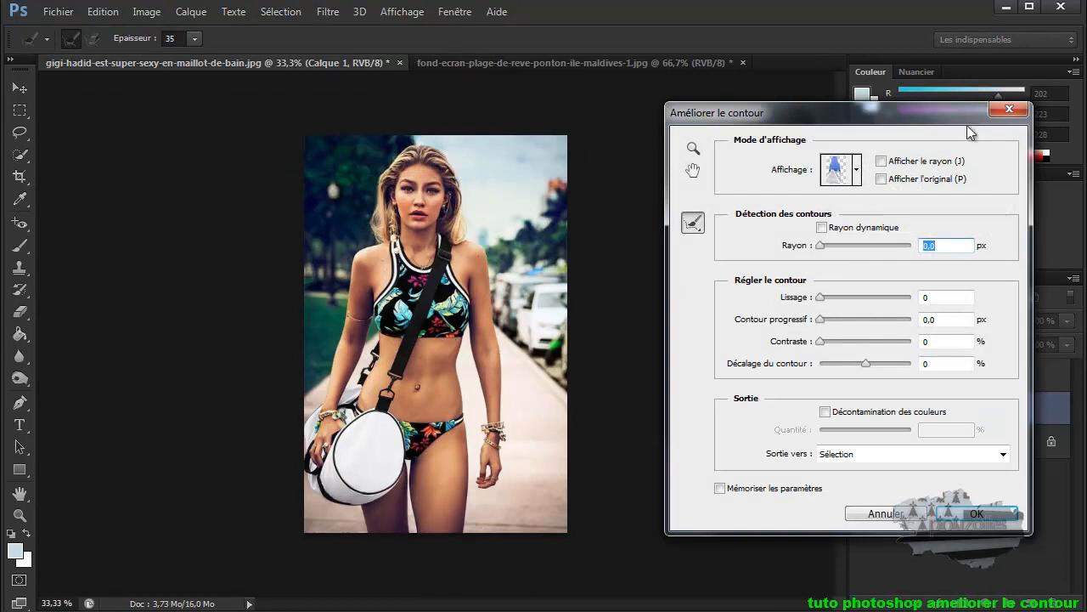
click(1007, 109)
key(v)
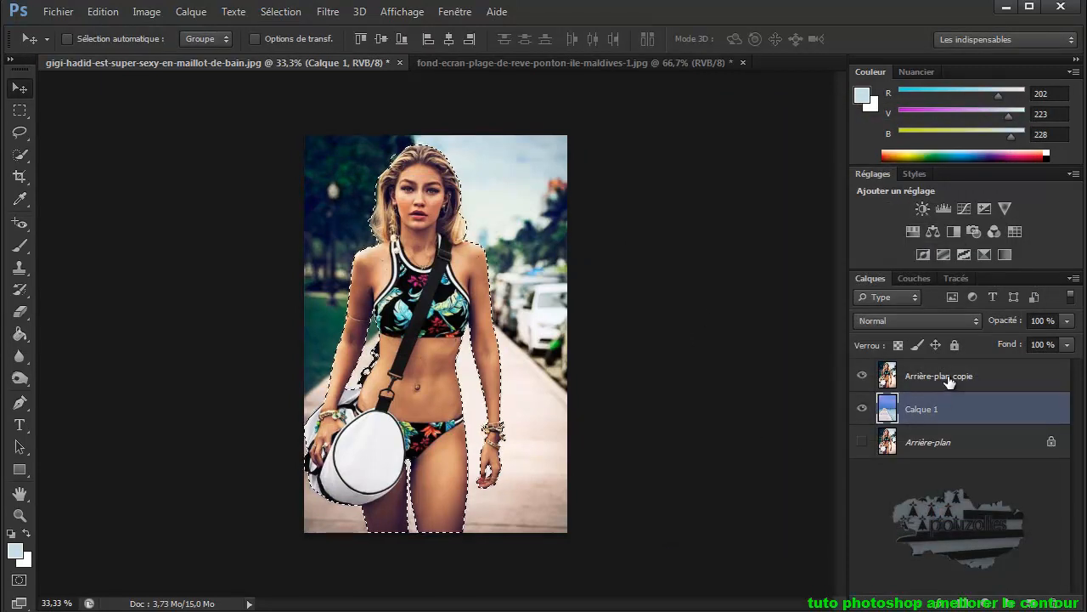
Select the Arrière-plan copie layer and preview the woman over the beach in Améliorer le contour without applying it
click(948, 379)
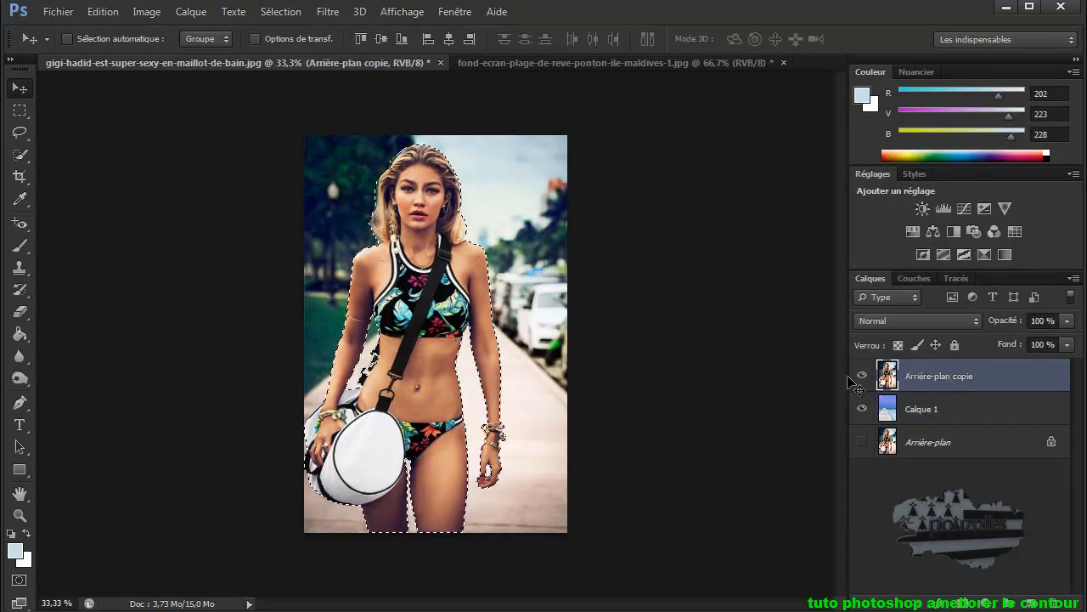
click(283, 14)
click(300, 184)
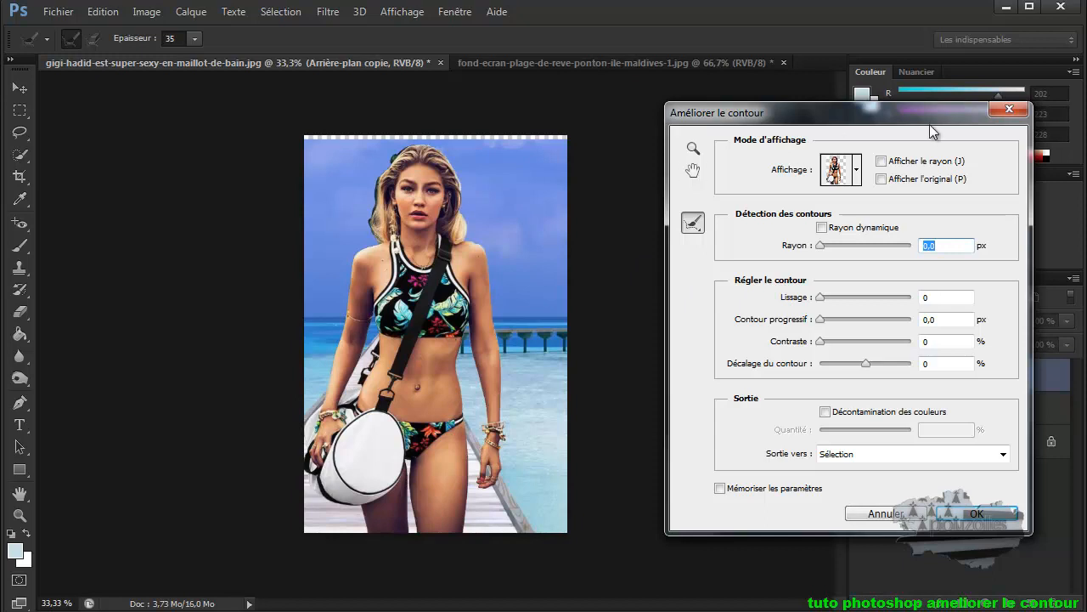
click(1009, 109)
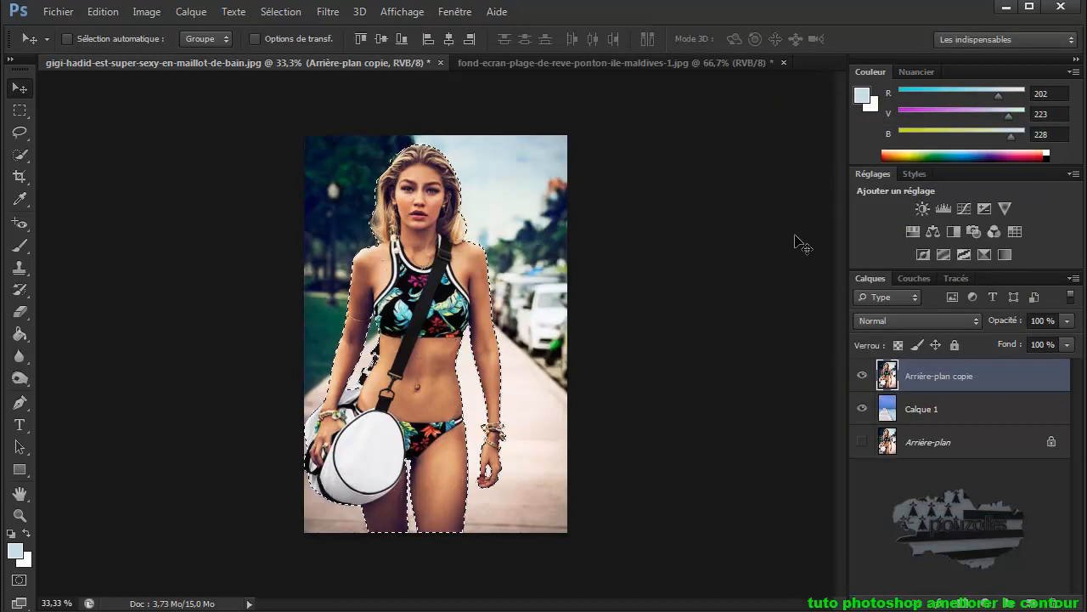
Clear the selection, raise the beach layer to reposition its picture on the canvas, and return it beneath Arrière-plan copie
click(279, 11)
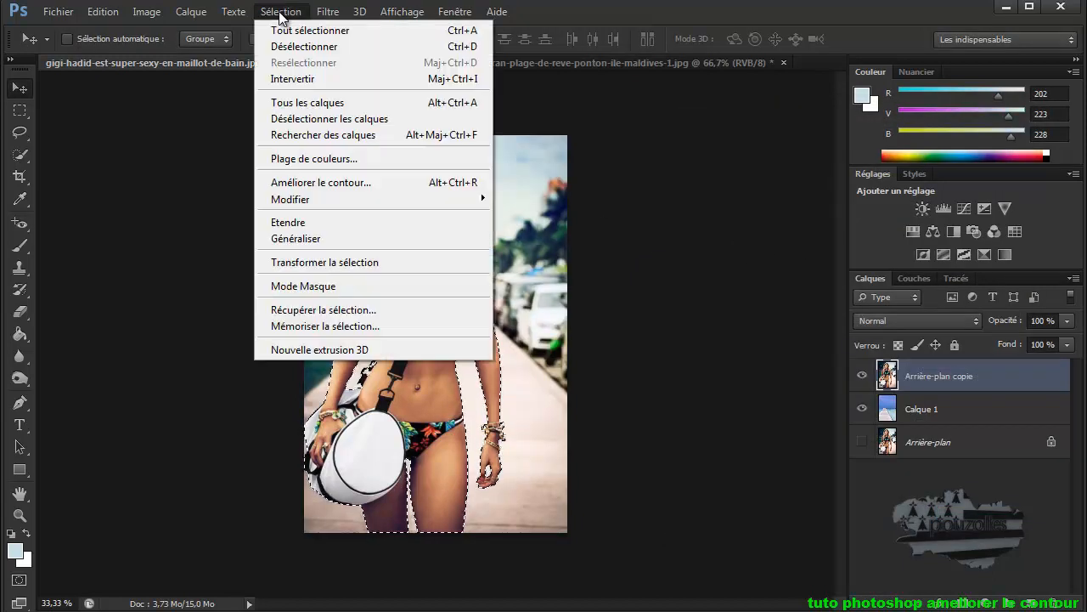
click(285, 47)
drag(999, 424, 994, 378)
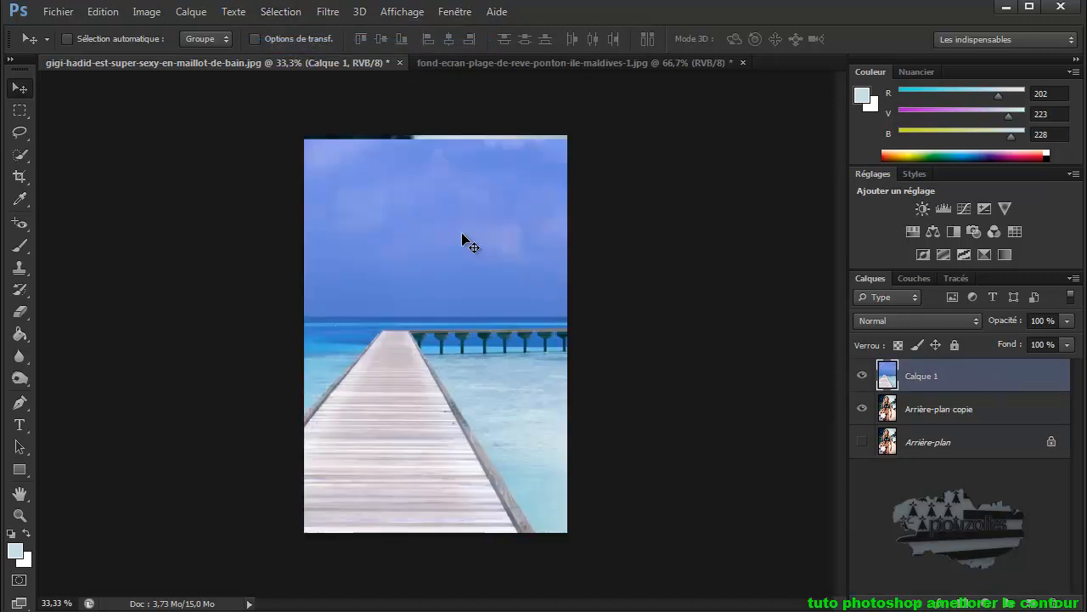
drag(381, 202, 382, 202)
drag(990, 376, 977, 423)
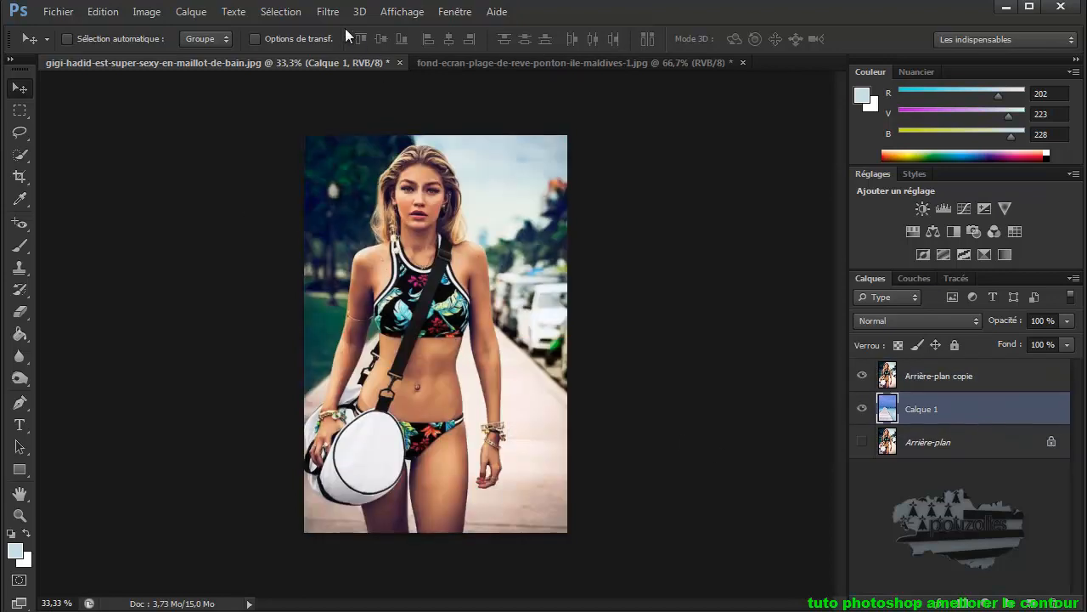
Restore the woman's last selection with Resélectionner, clear it, and restore it once more
click(293, 14)
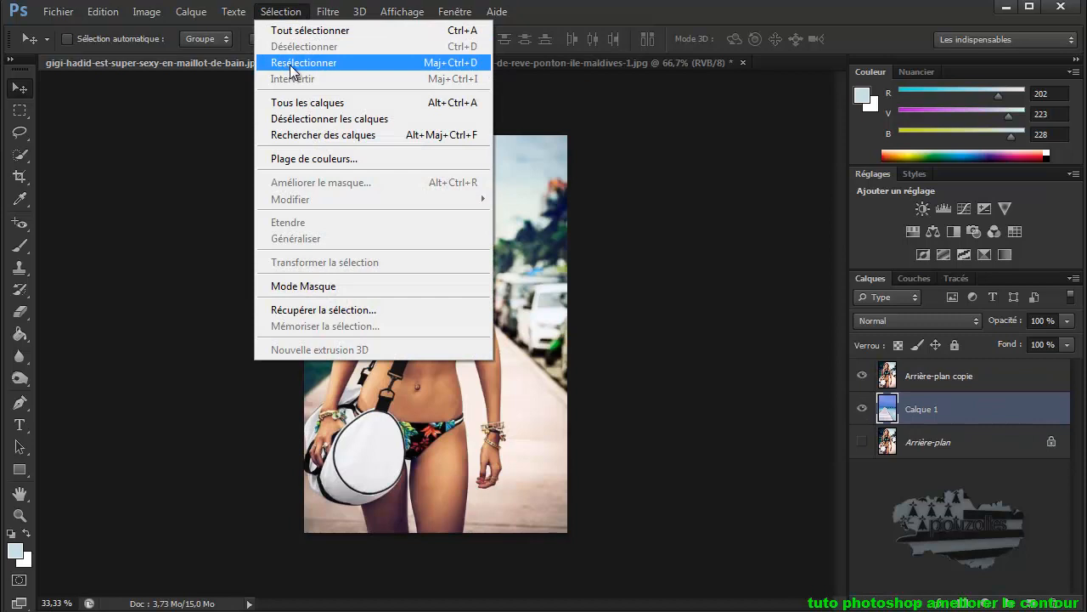
click(293, 65)
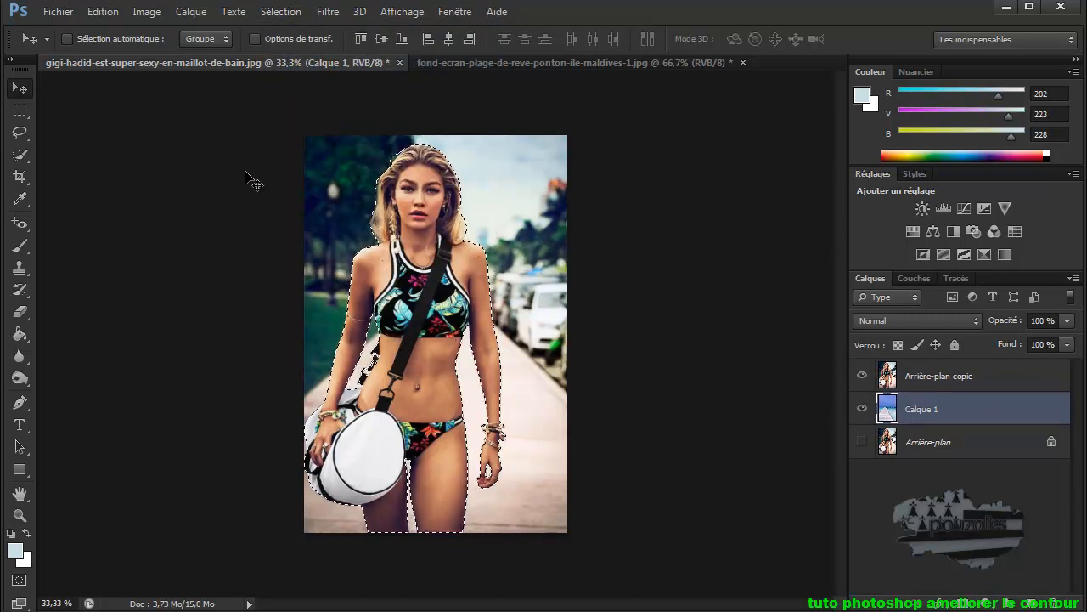
click(293, 13)
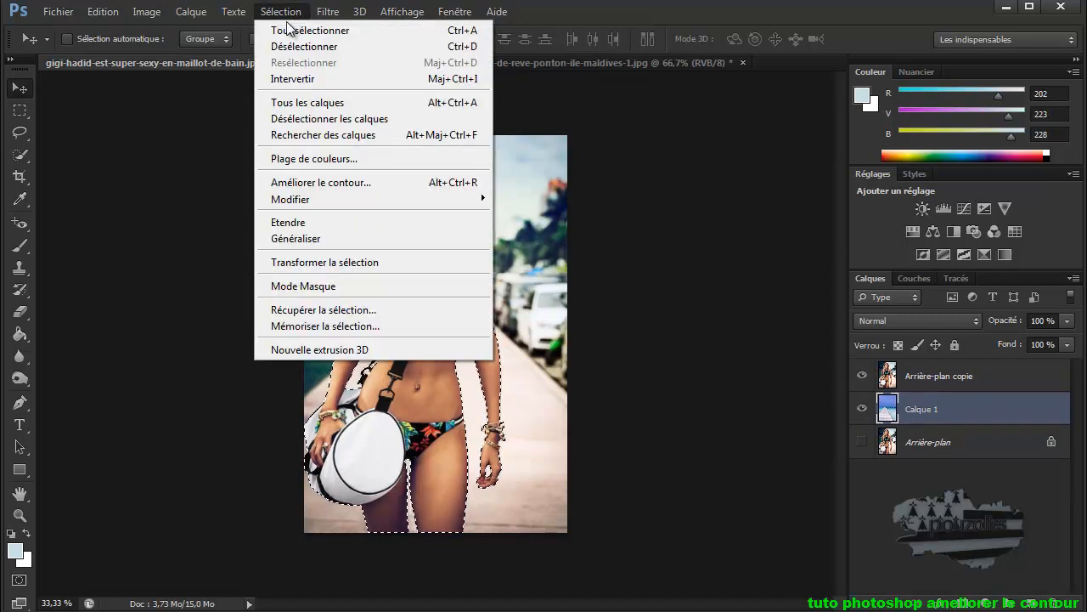
click(284, 46)
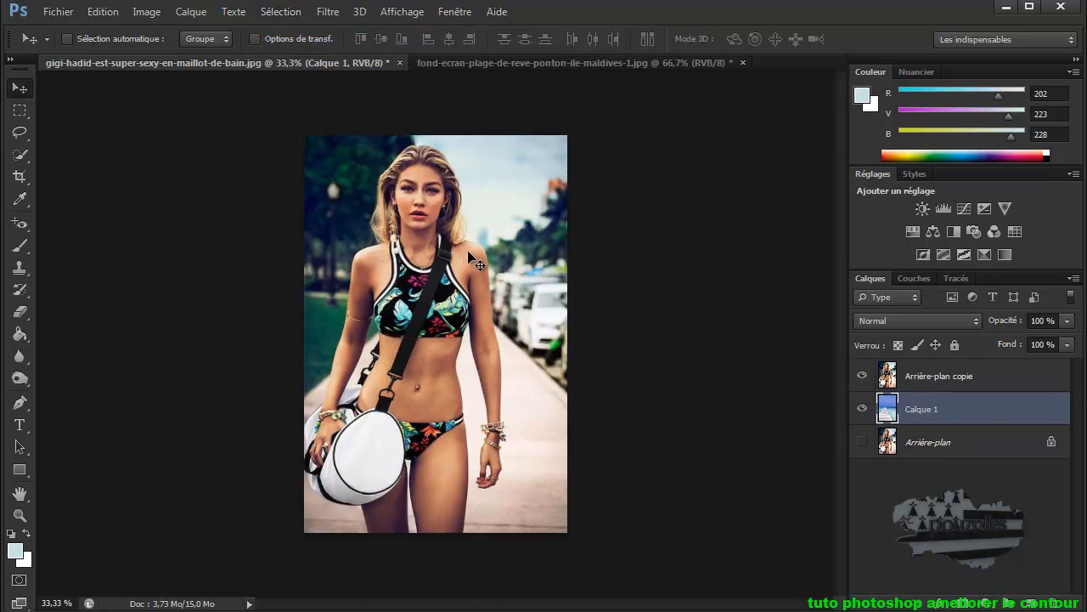
click(282, 12)
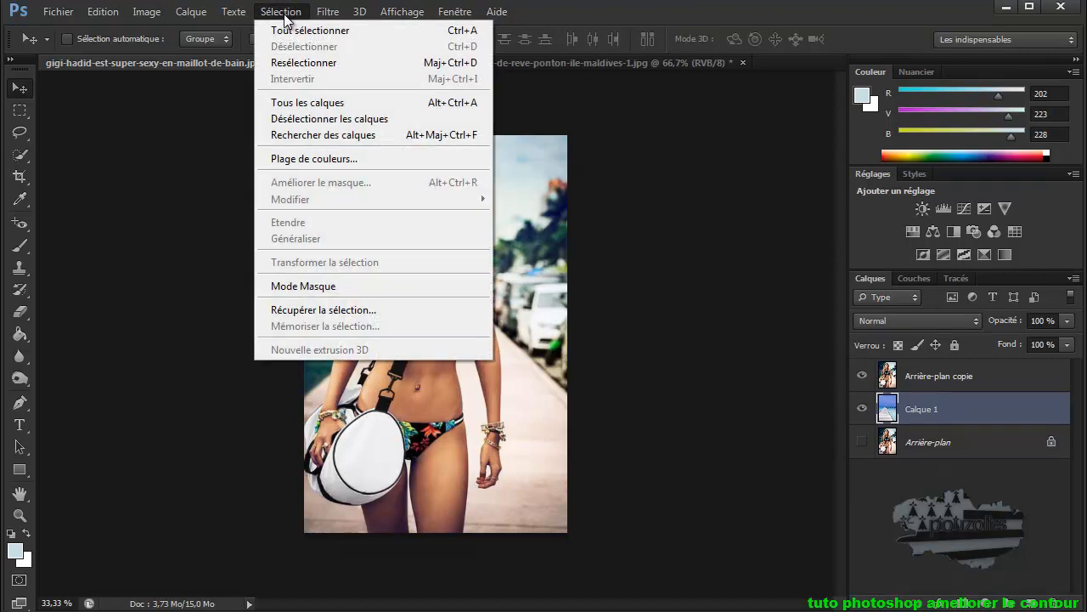
click(299, 68)
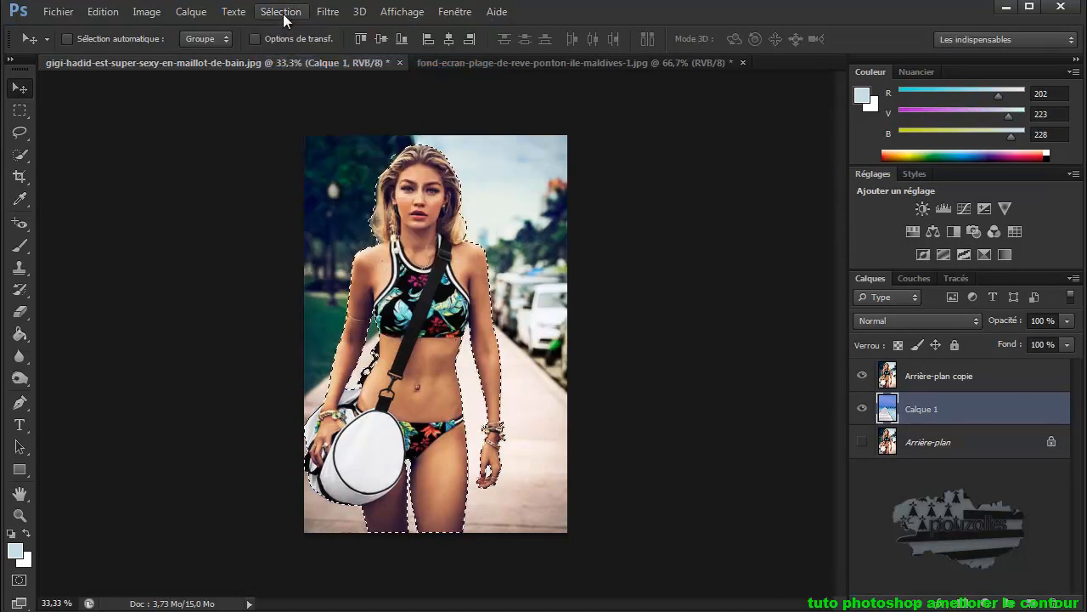
Save the woman's selection as a new channel named 01 in the current document
click(279, 12)
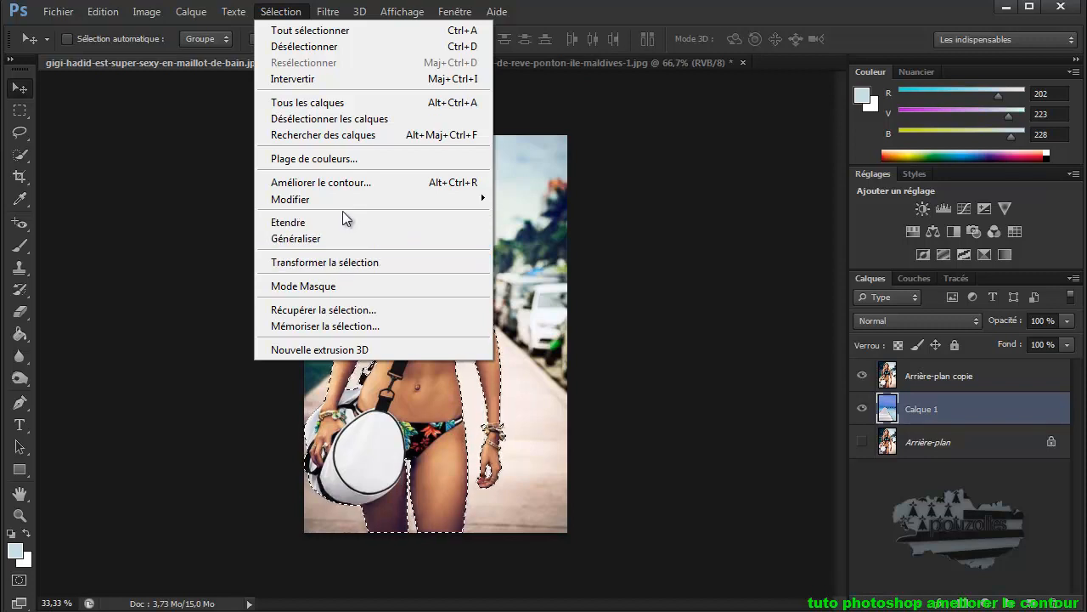
mouse_move(348, 196)
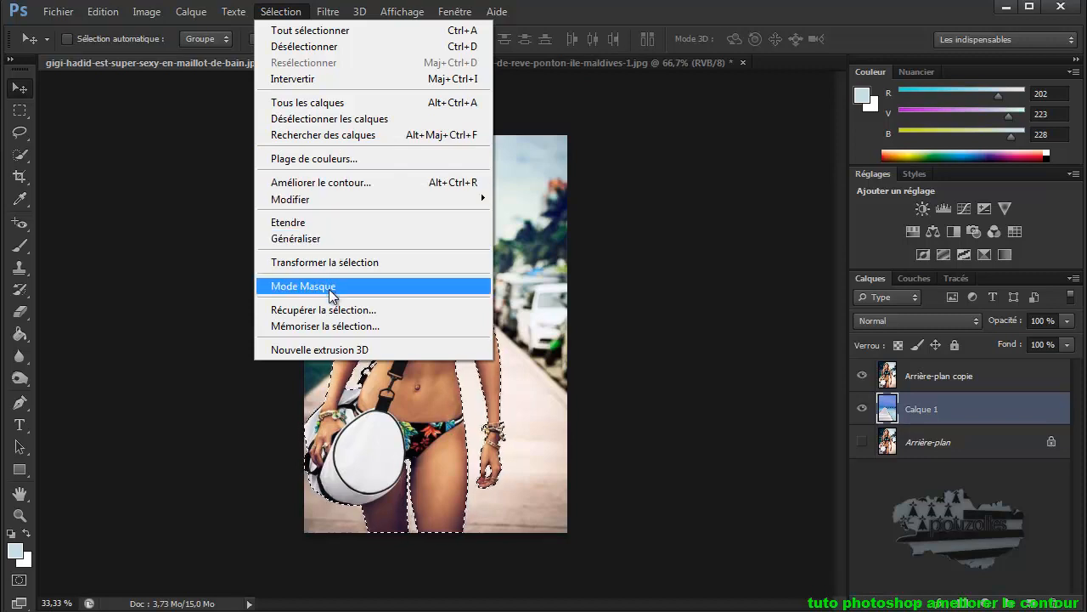
click(329, 325)
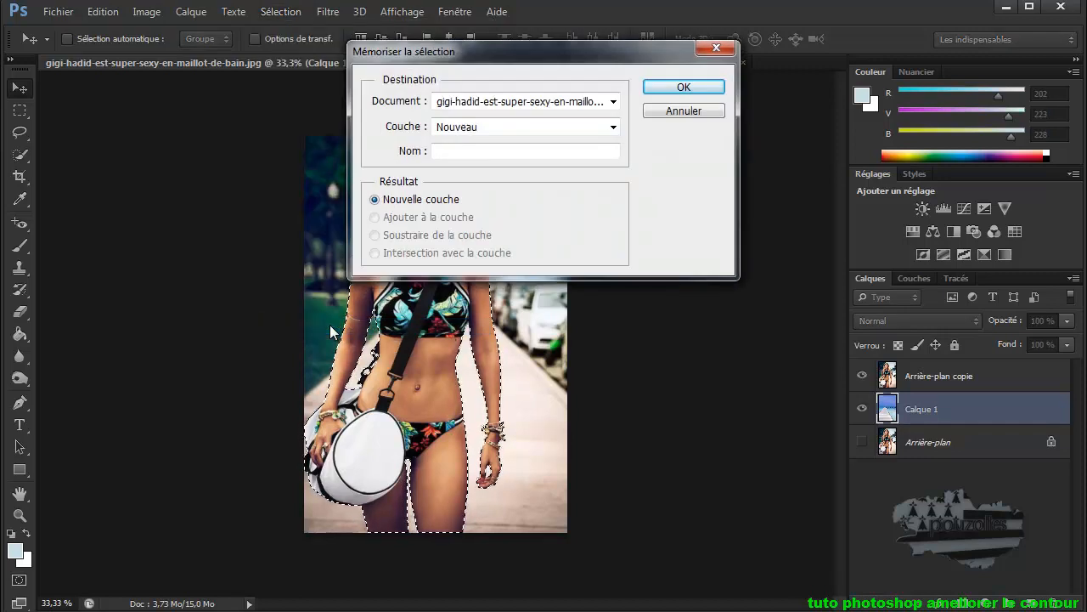
drag(522, 62, 647, 119)
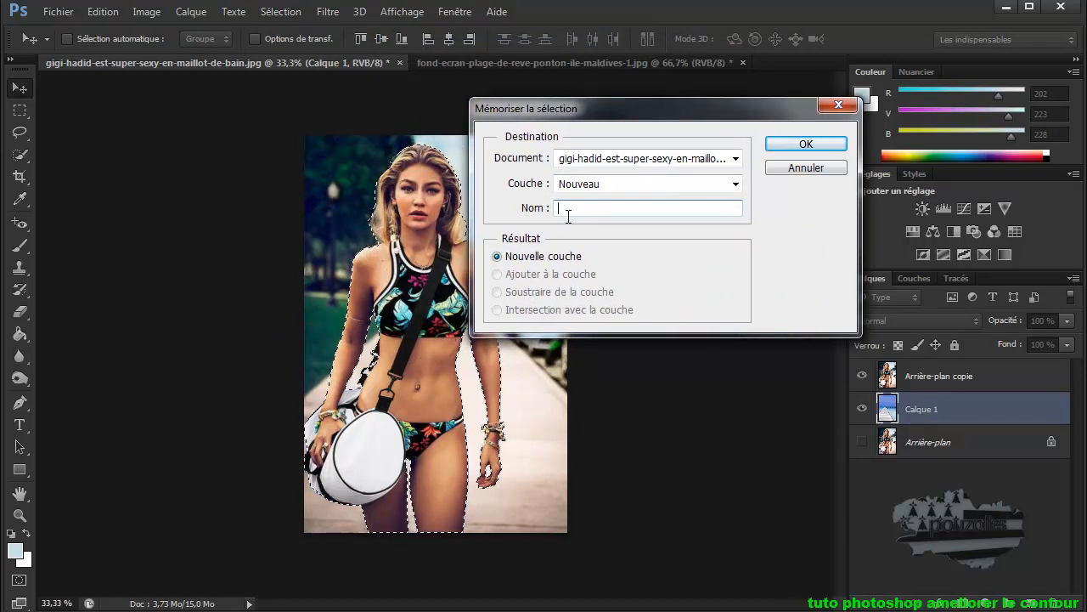
text(01)
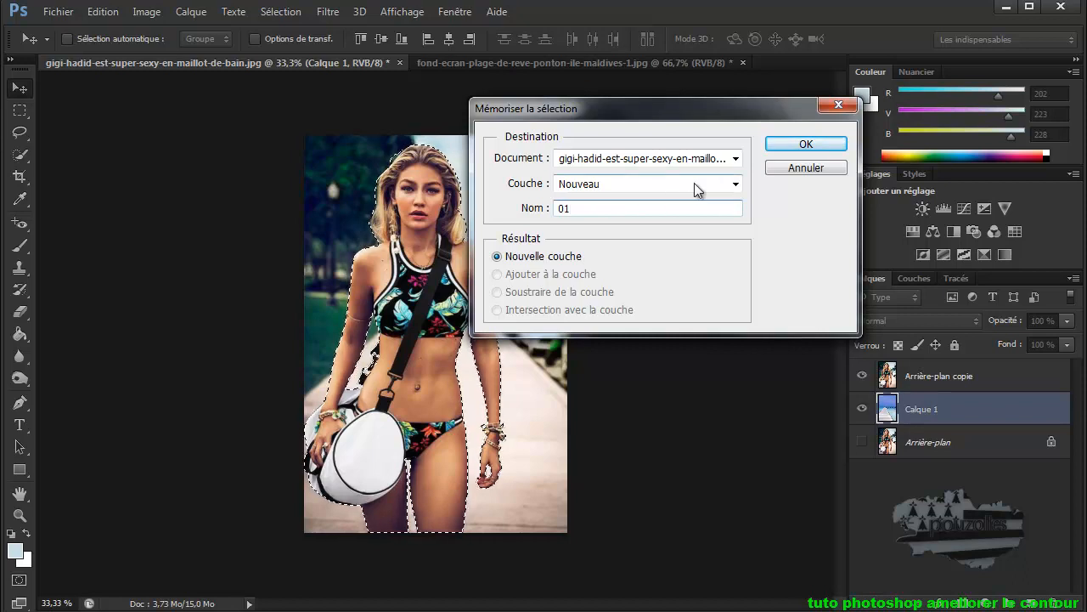
click(783, 147)
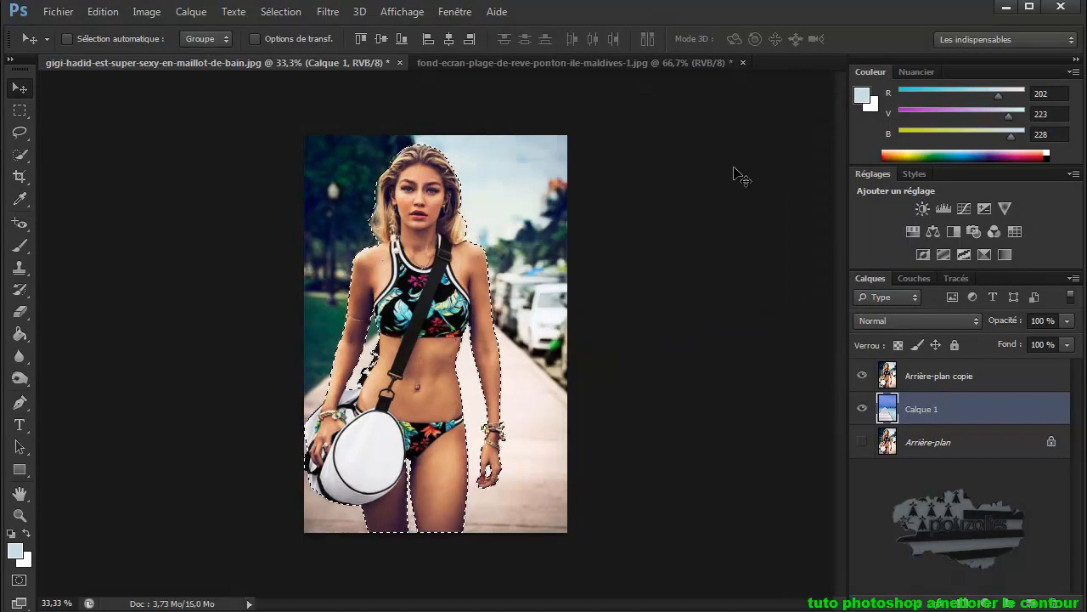
Clear the selection and load Calque 1 Transparence as a new selection with Récupérer la sélection
click(281, 12)
click(284, 46)
click(282, 15)
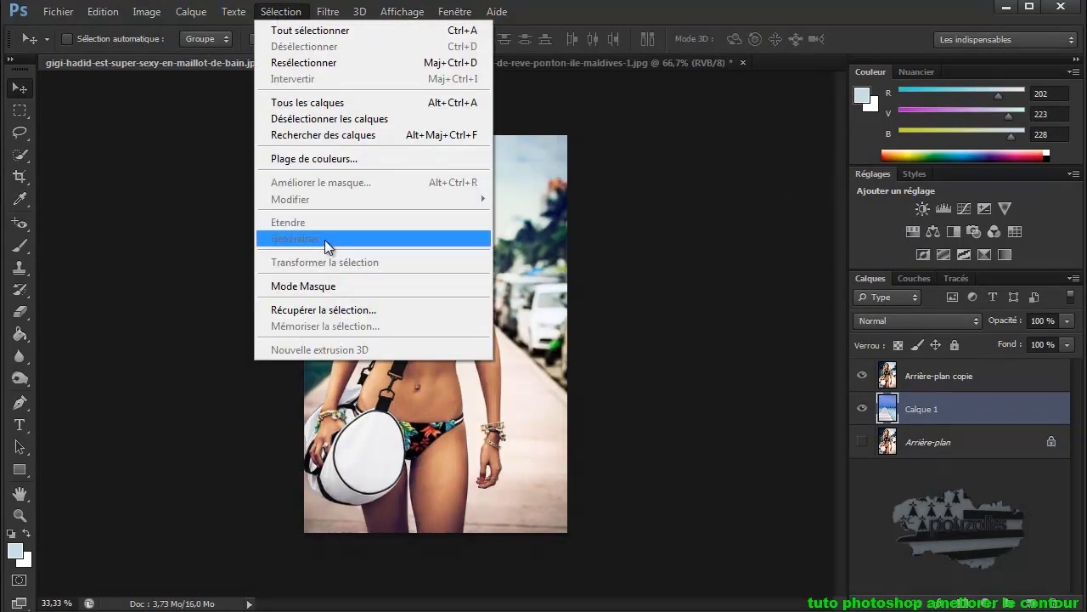
click(316, 309)
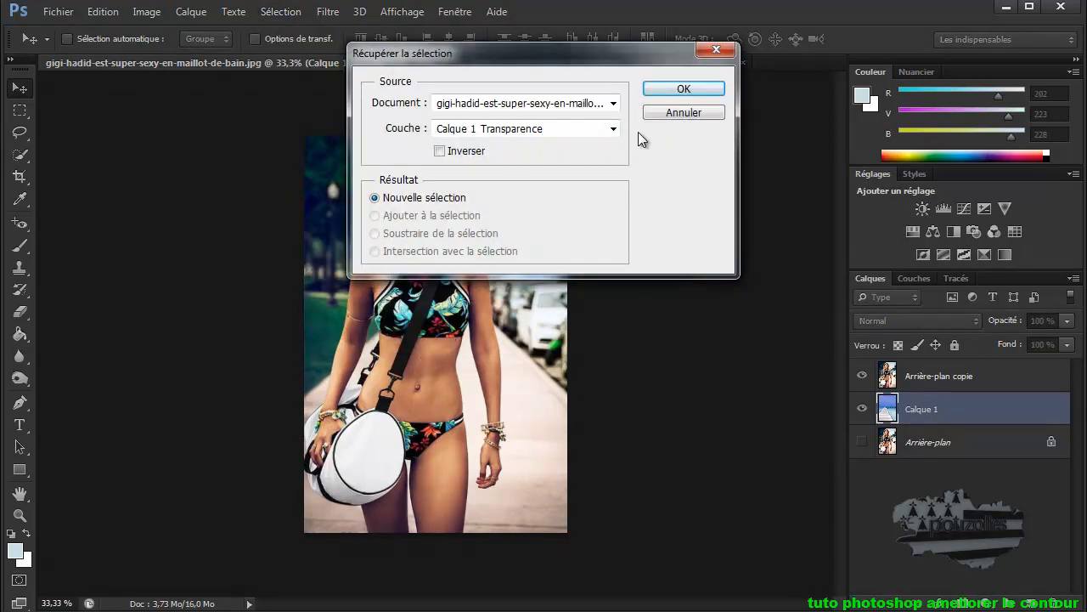
click(685, 89)
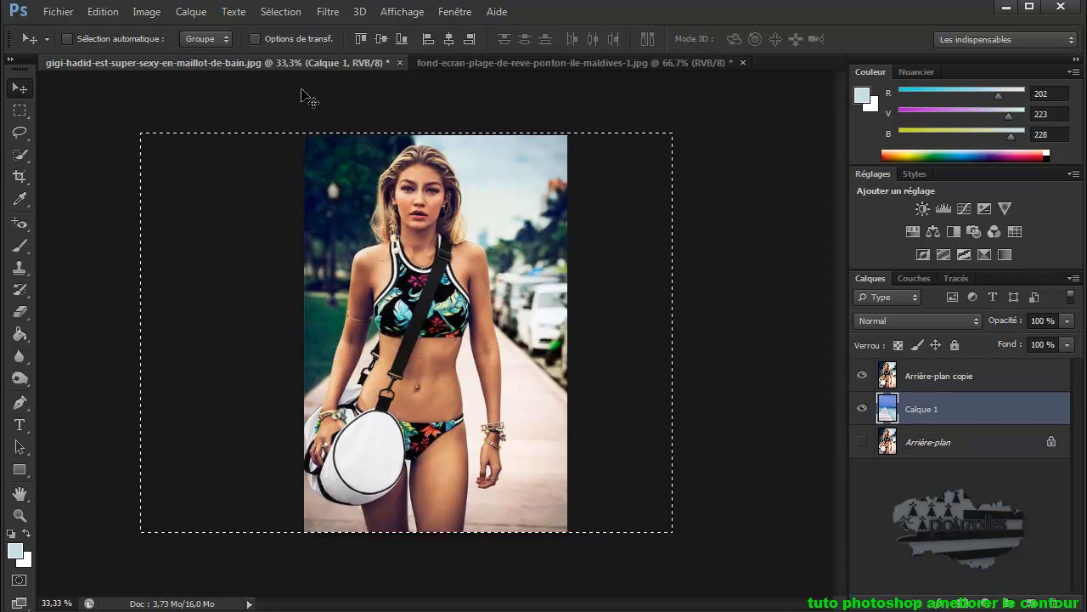
Undo the loaded Calque 1 Transparence selection and step back to the woman's active selection
click(102, 12)
click(105, 29)
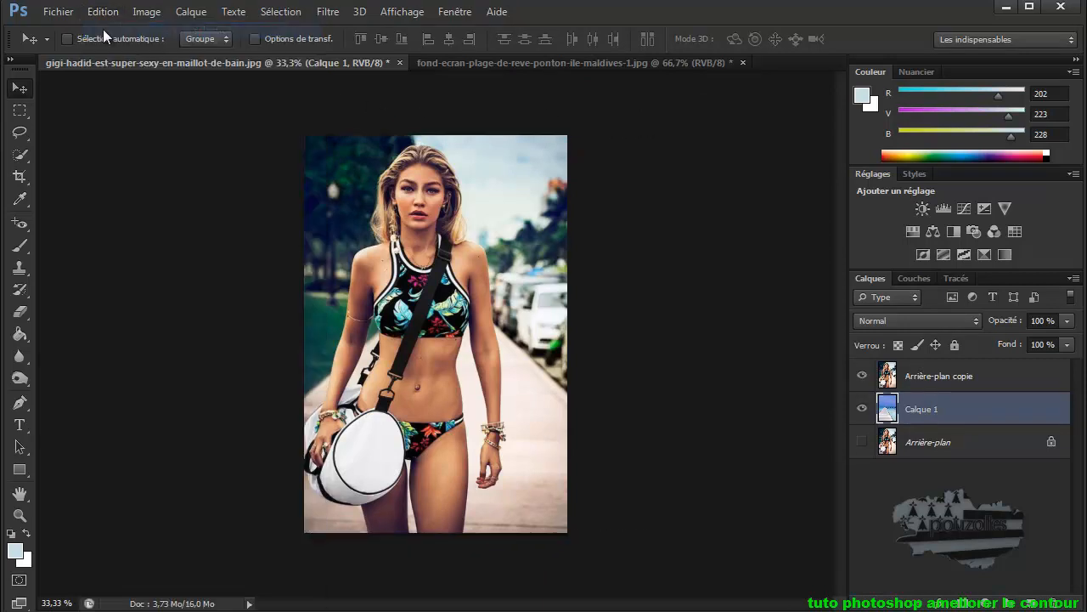
click(100, 13)
click(108, 63)
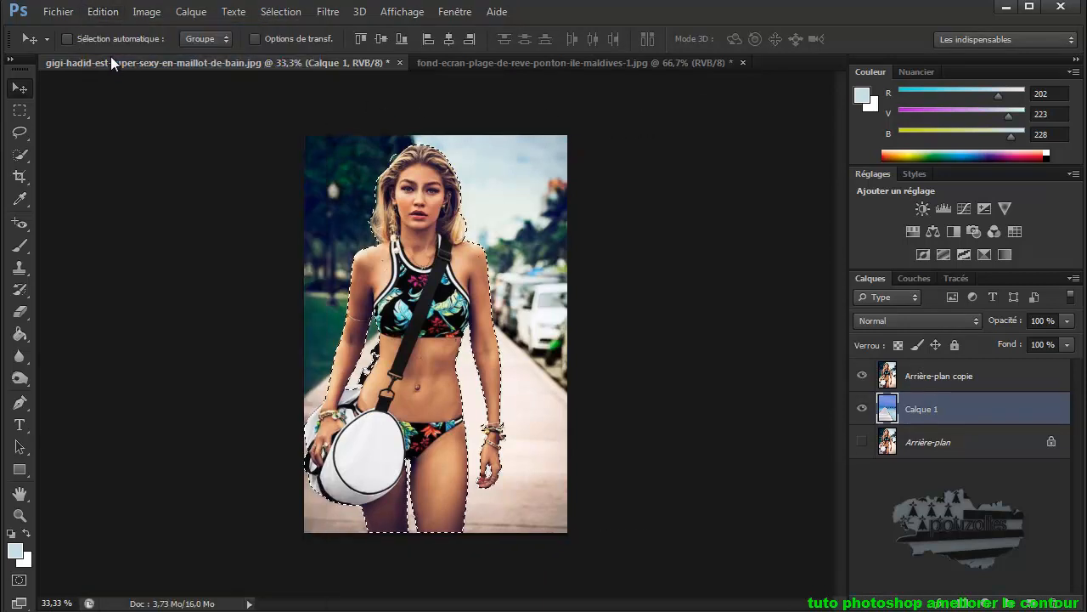
Select the Arrière-plan copie layer and open Améliorer le contour for the woman's selection
click(933, 380)
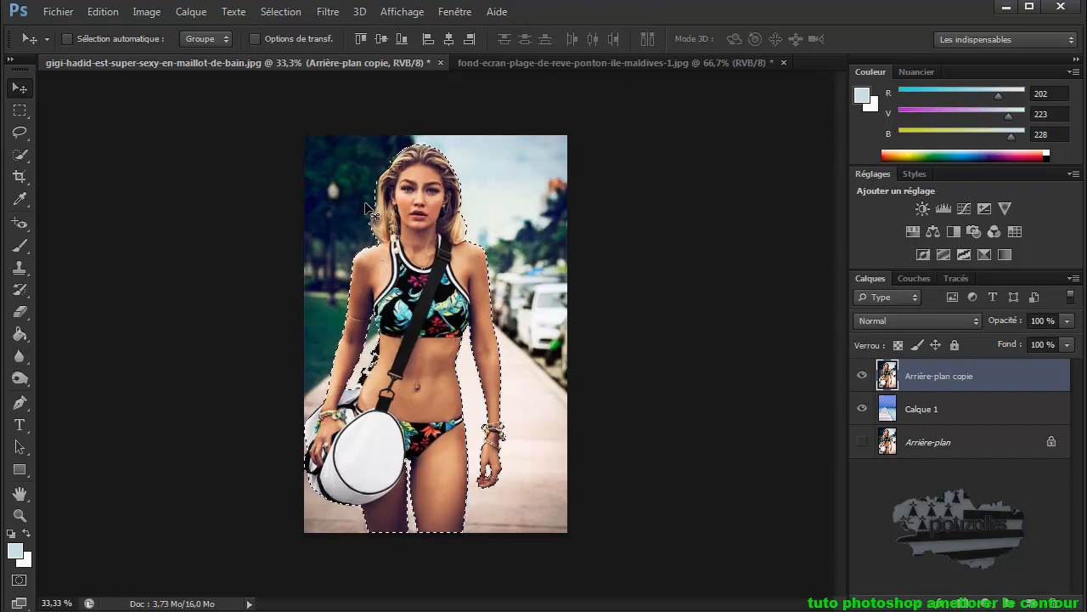
click(289, 12)
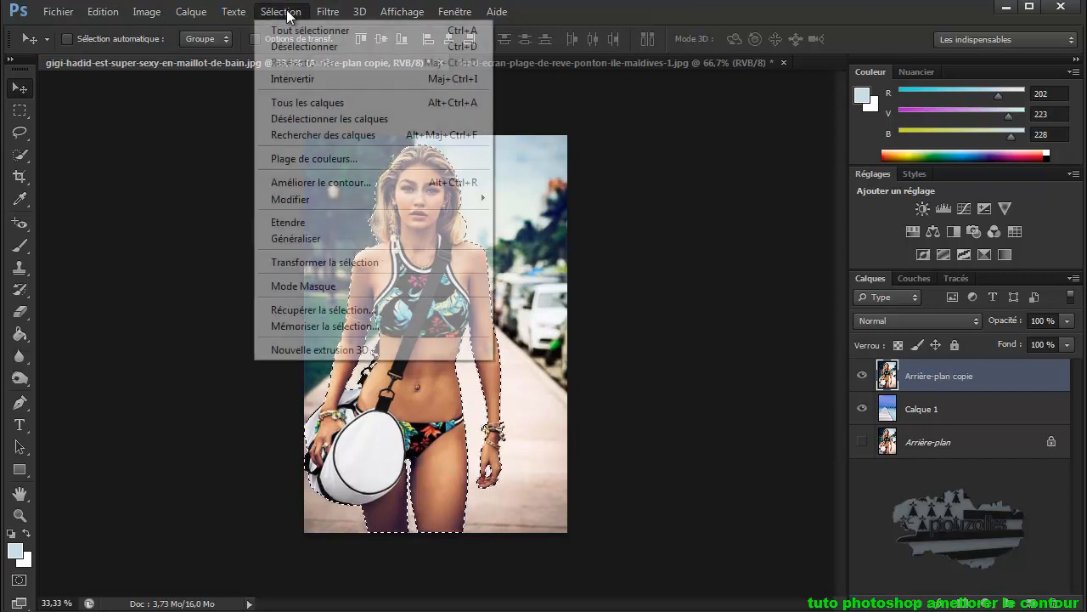
click(298, 181)
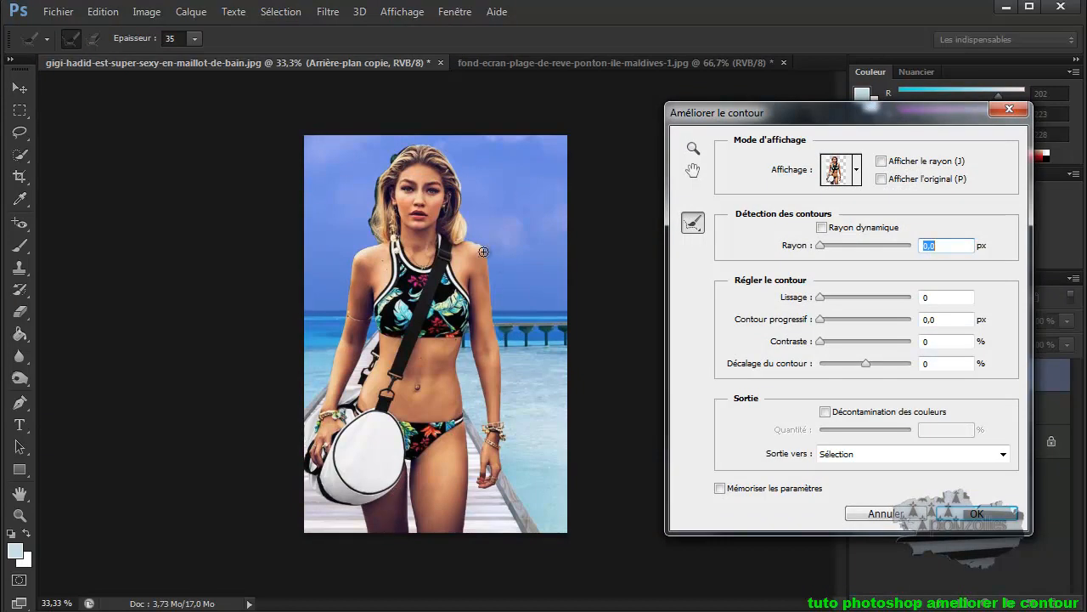
Brush with the refine radius tool along the hair's outline on both sides of the head, down to the shoulder
click(406, 183)
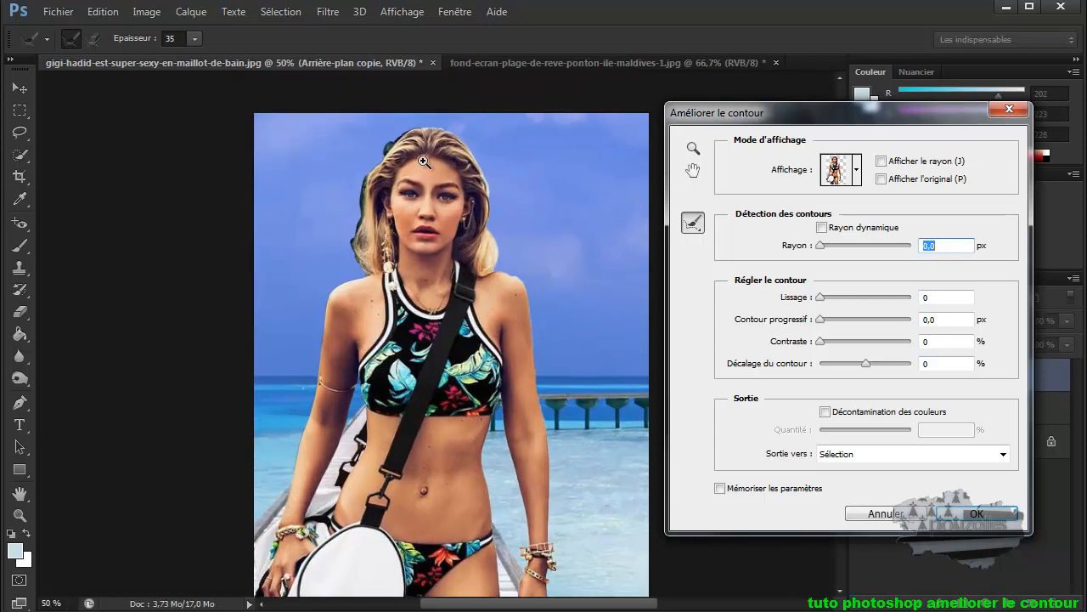
click(424, 162)
click(424, 162)
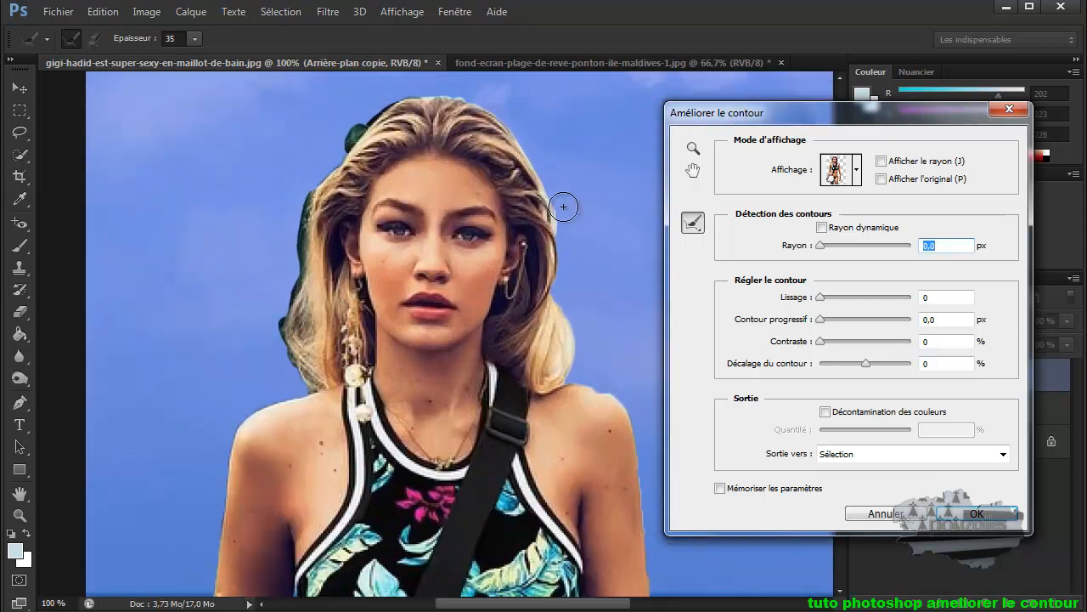
drag(807, 112, 841, 114)
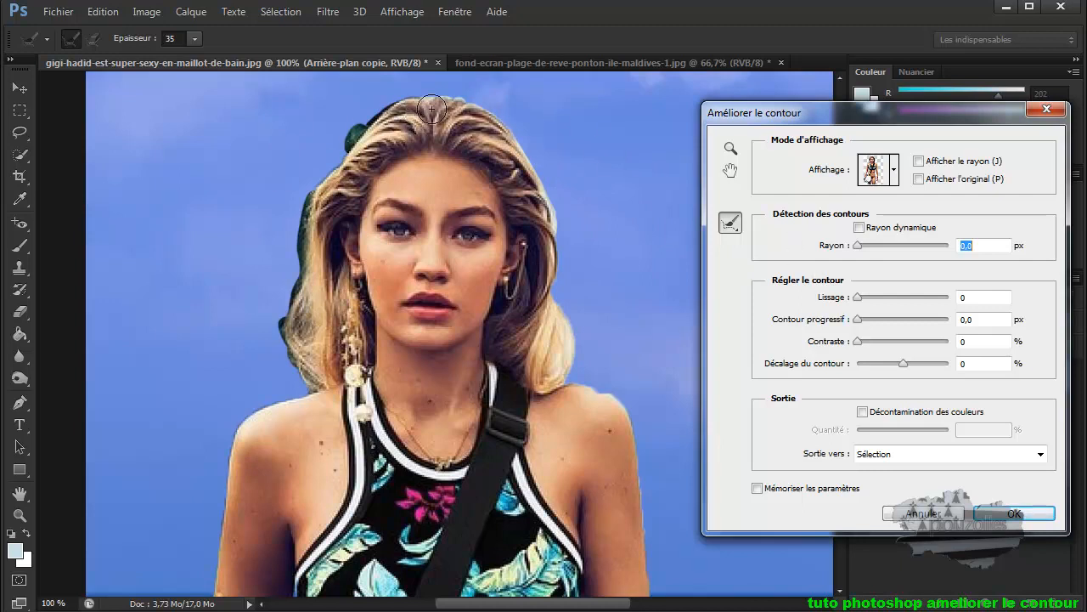
mouse_move(417, 95)
mouse_down()
mouse_move(360, 131)
mouse_move(308, 217)
mouse_move(289, 327)
mouse_move(318, 393)
mouse_move(298, 375)
mouse_move(294, 330)
mouse_move(348, 247)
mouse_up()
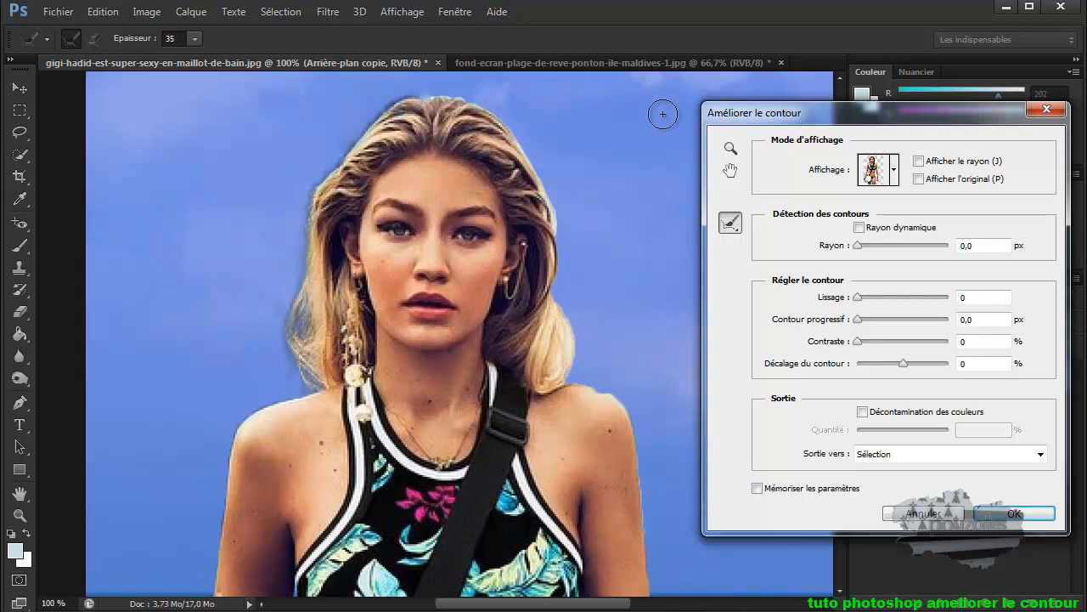
mouse_move(421, 95)
mouse_down()
mouse_move(382, 119)
mouse_move(316, 203)
mouse_up()
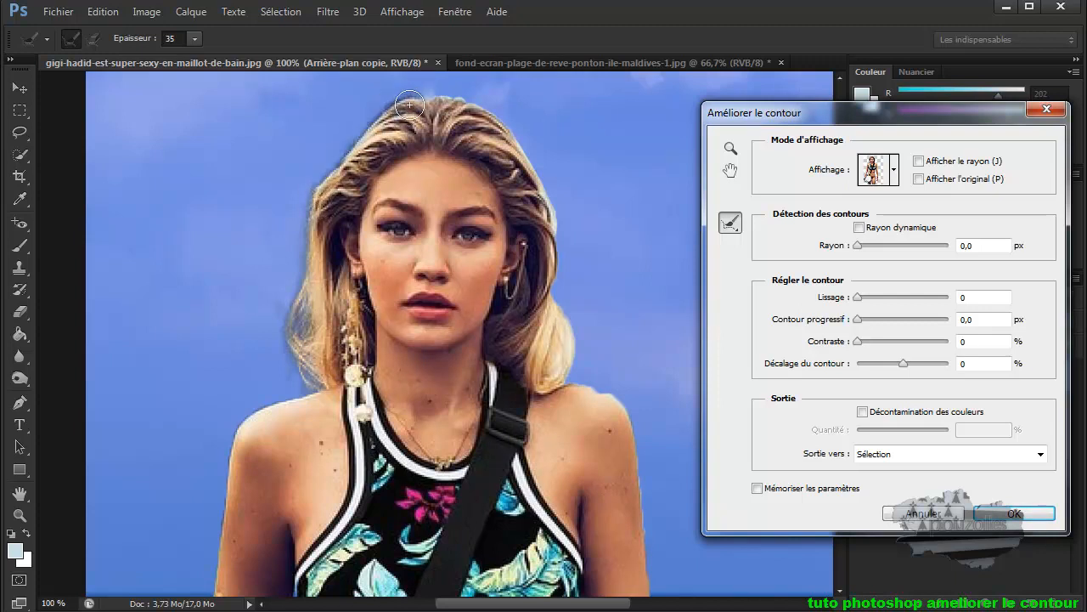
mouse_move(404, 107)
mouse_down()
mouse_move(452, 97)
mouse_move(488, 112)
mouse_move(533, 170)
mouse_move(582, 375)
mouse_move(609, 420)
mouse_up()
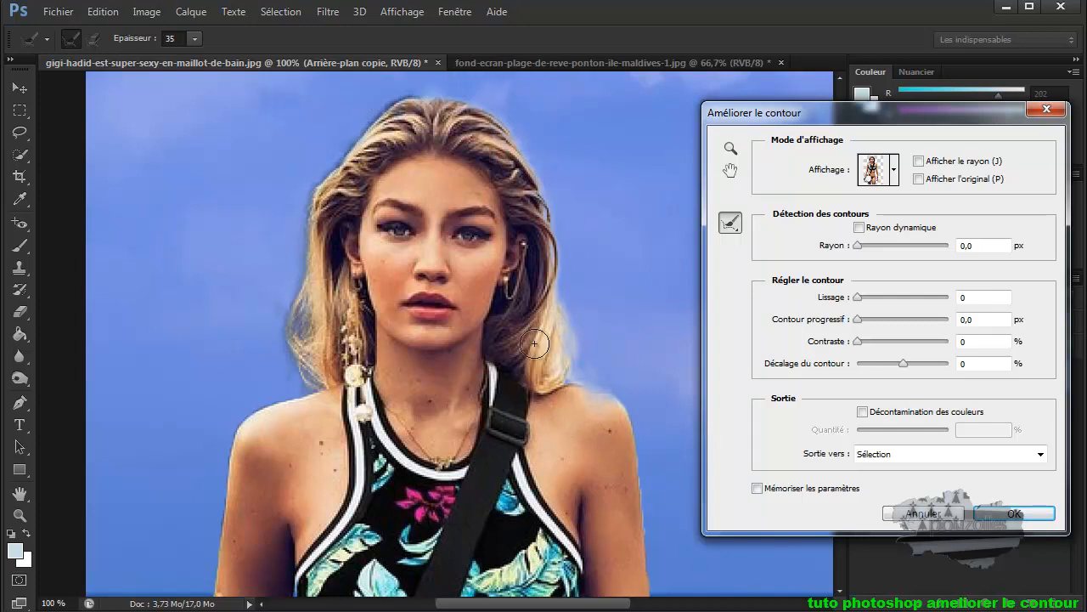
Check the cutout's edge down the body and bag over the beach, and apply the refinement with Sélection as output
scroll(358, 336, down, 5)
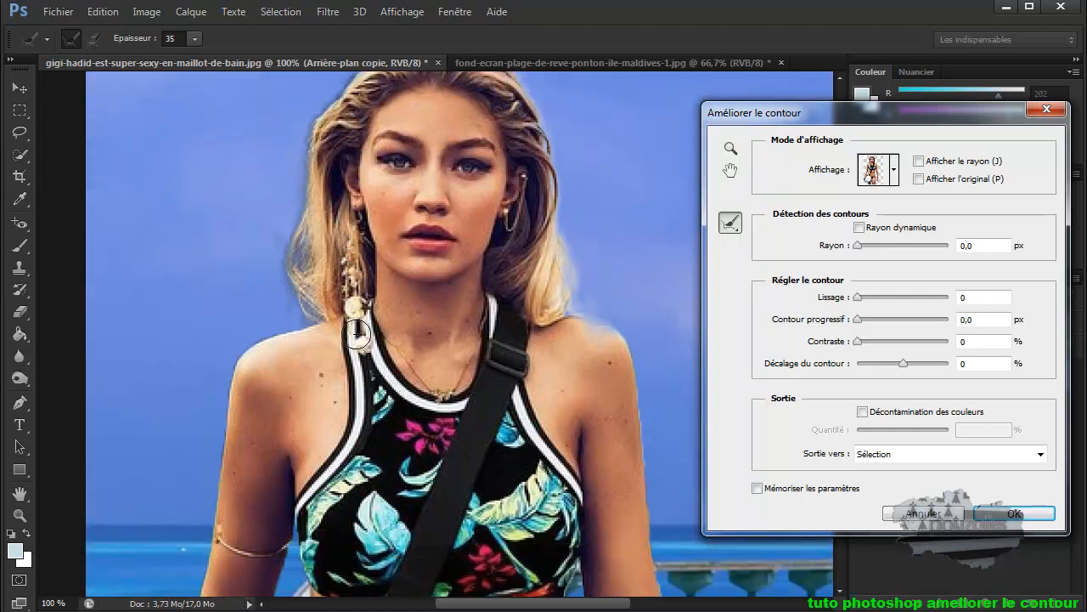
scroll(358, 335, down, 12)
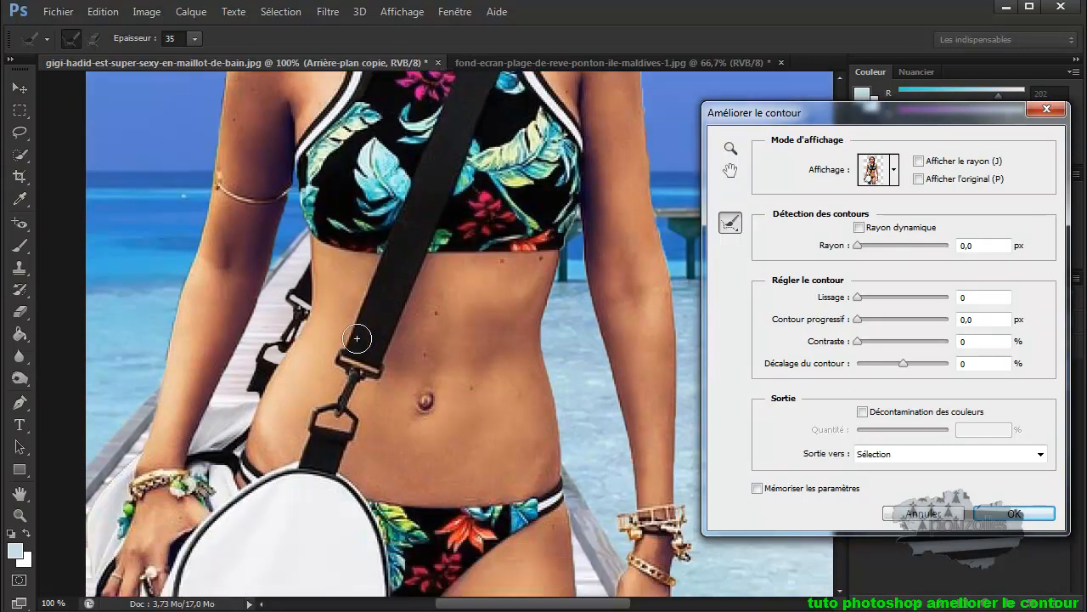
scroll(356, 338, down, 4)
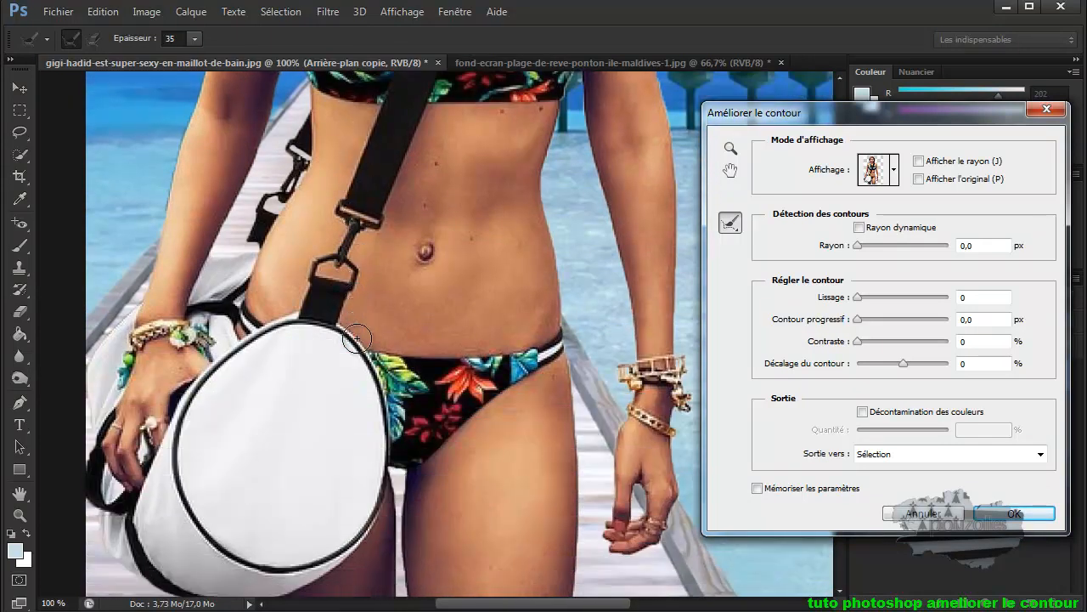
scroll(356, 339, down, 2)
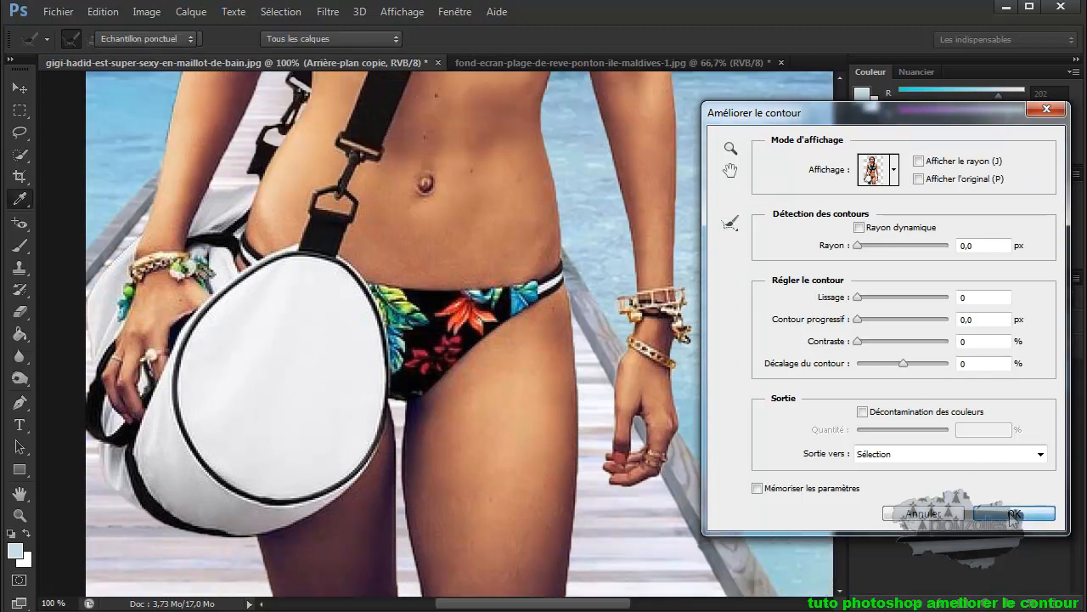
click(1013, 513)
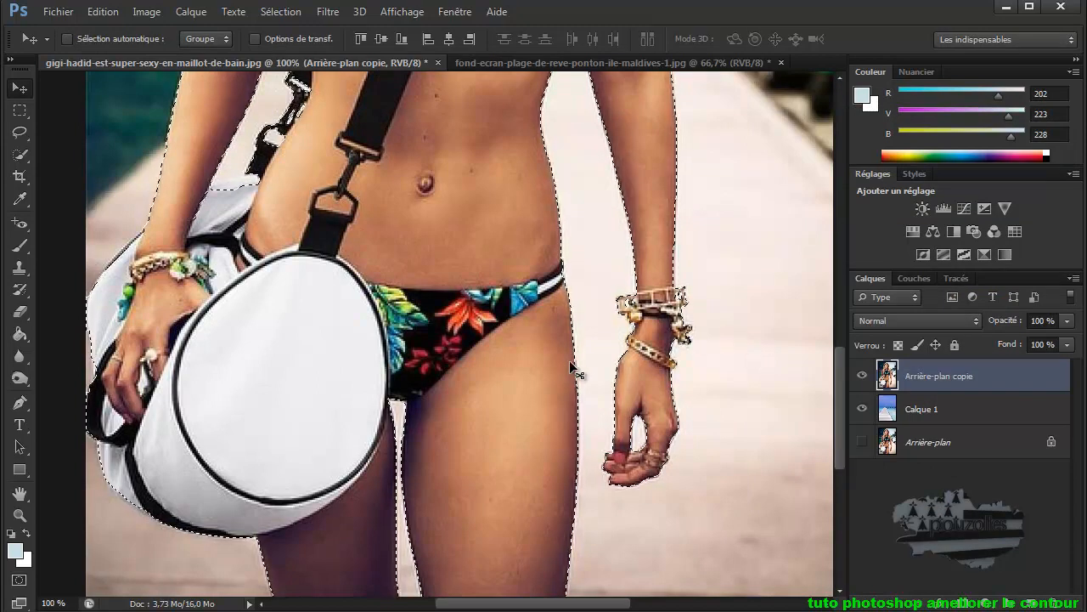
Examine the refined selection outline around the woman's hair, arms, body and bag
scroll(571, 362, up, 5)
scroll(571, 361, up, 12)
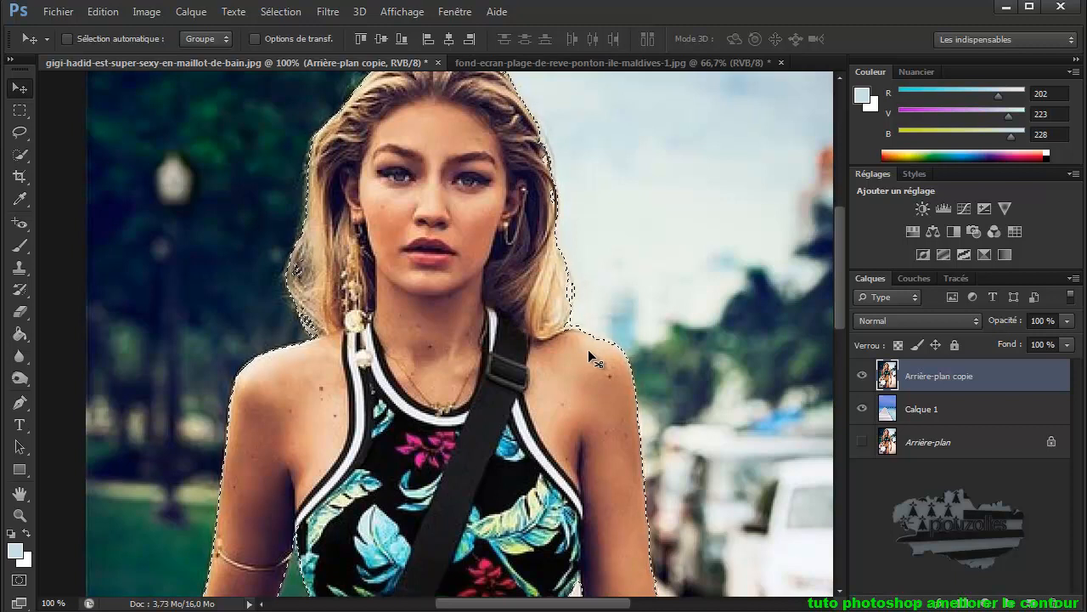
alt+click(575, 362)
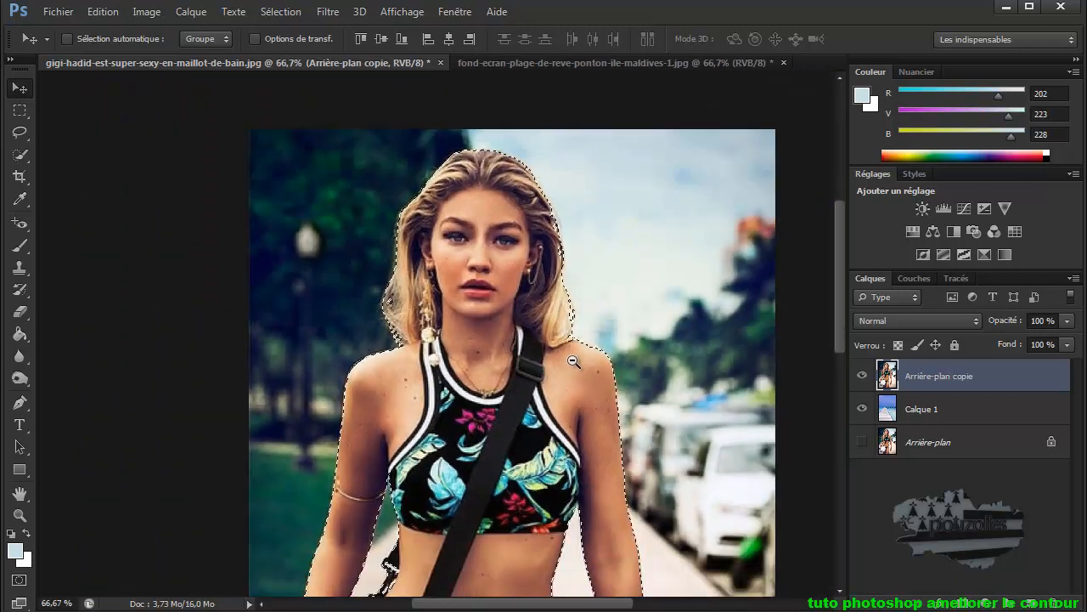
alt+click(574, 362)
drag(834, 305, 836, 341)
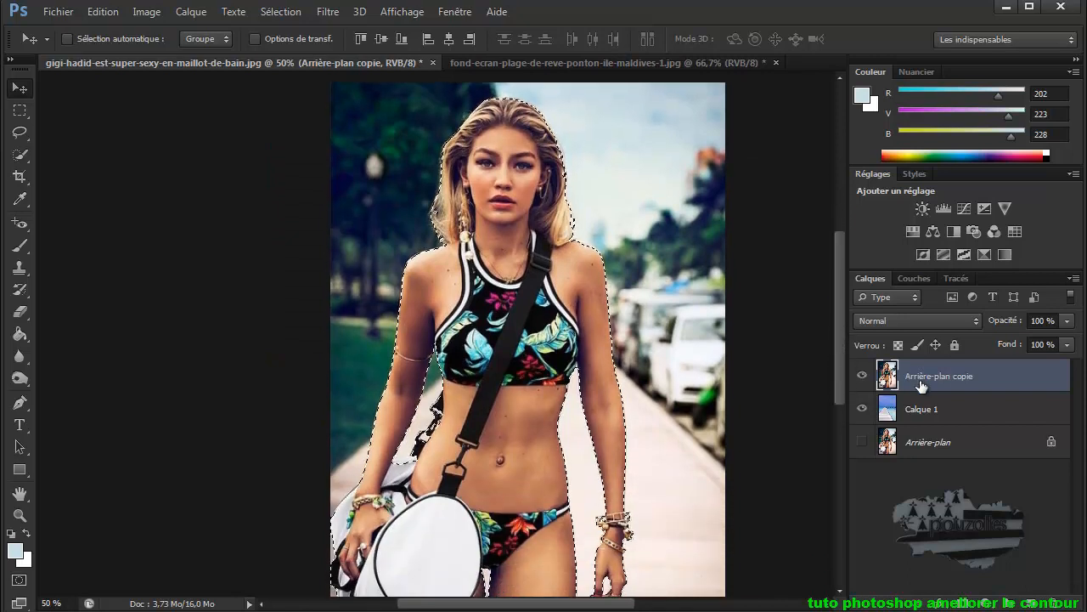
scroll(576, 306, down, 2)
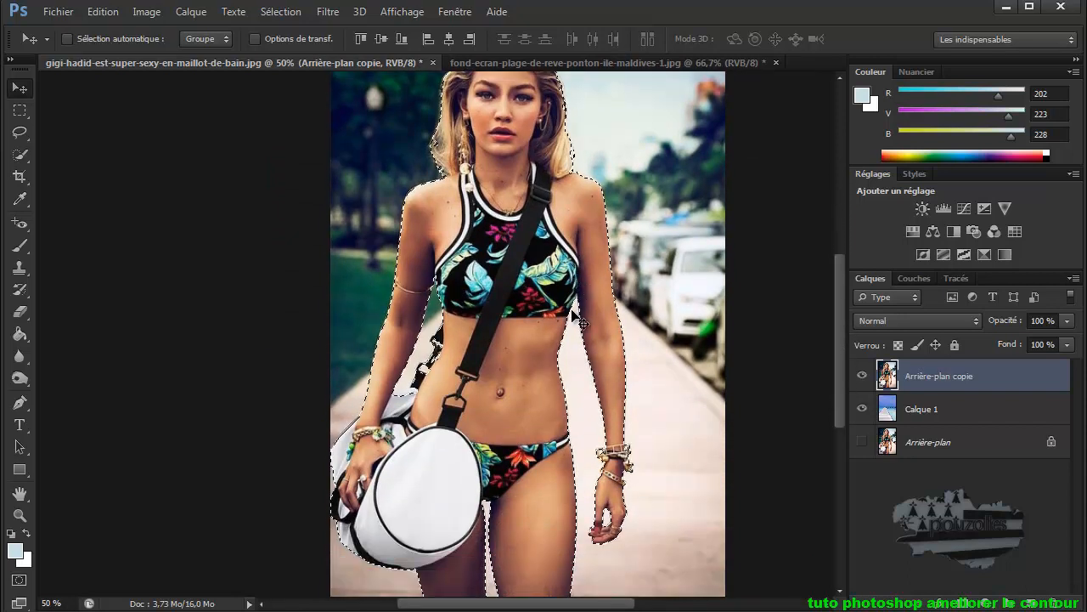
Add a layer mask to the Arrière-plan copie layer from the woman's selection
scroll(572, 313, down, 1)
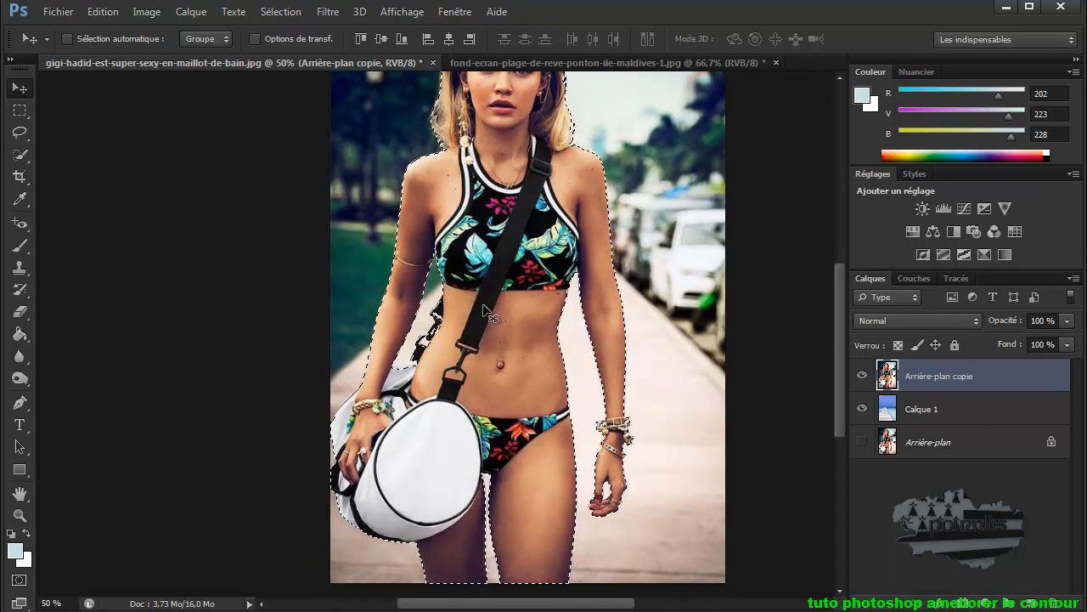
scroll(484, 310, up, 2)
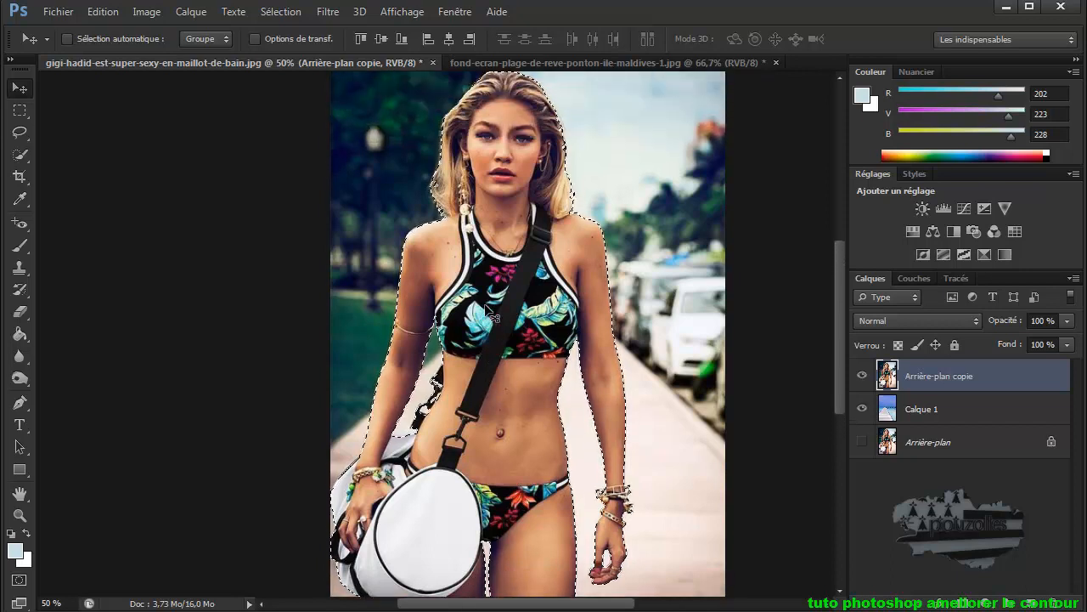
click(964, 603)
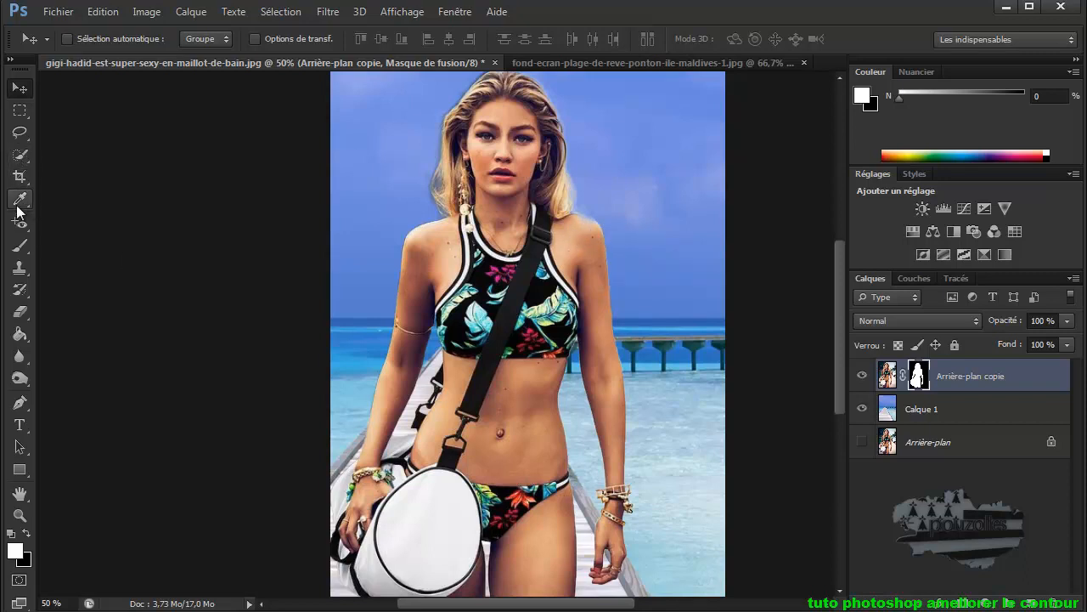
Paint a short test brush stroke on the woman's shoulder with the layer image targeted, and undo it
click(21, 247)
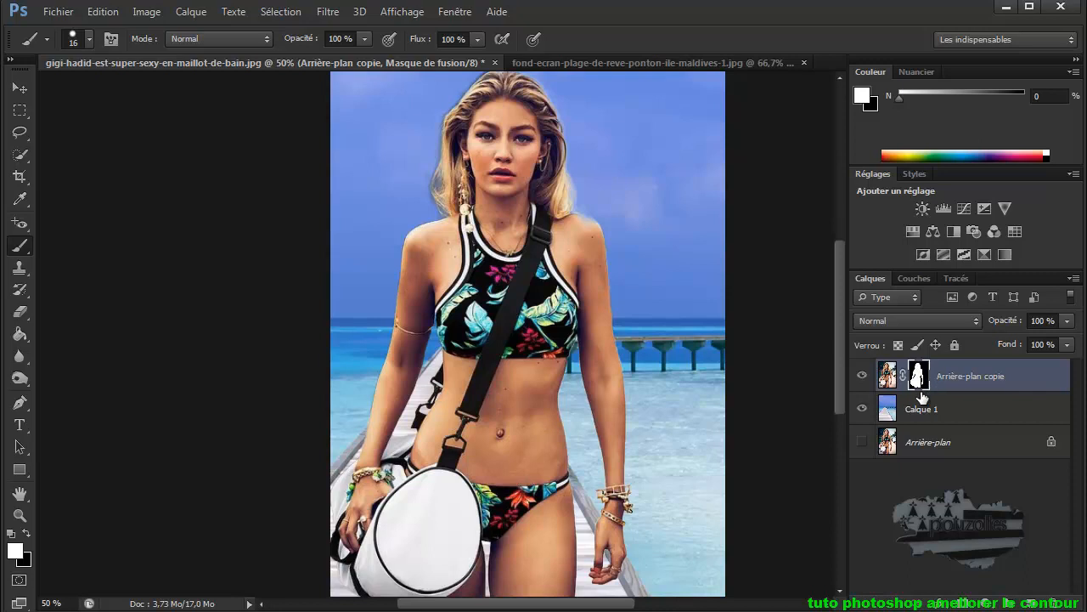
click(886, 377)
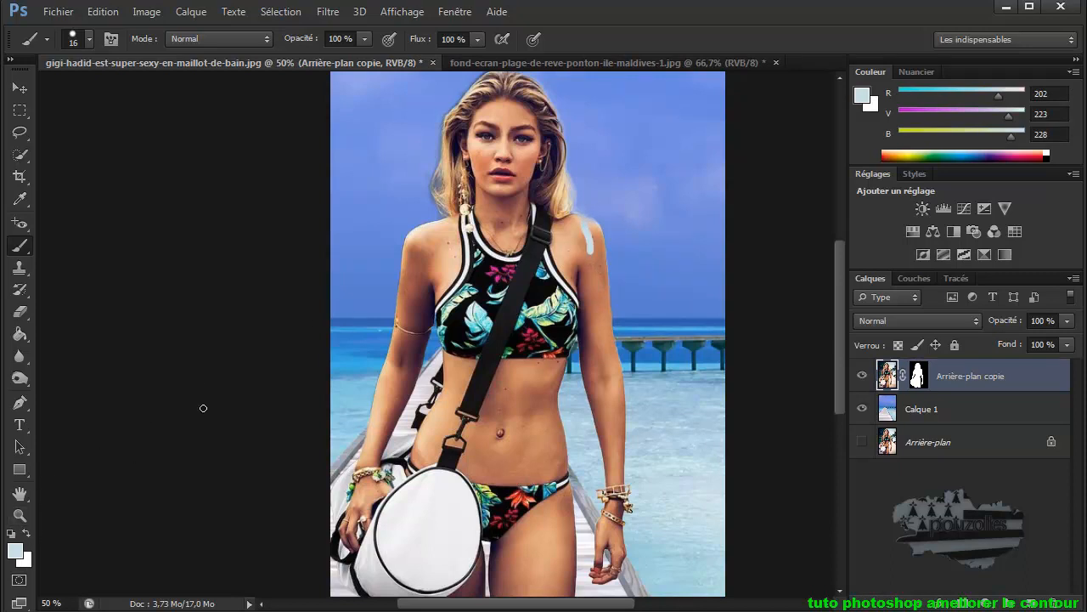
click(103, 11)
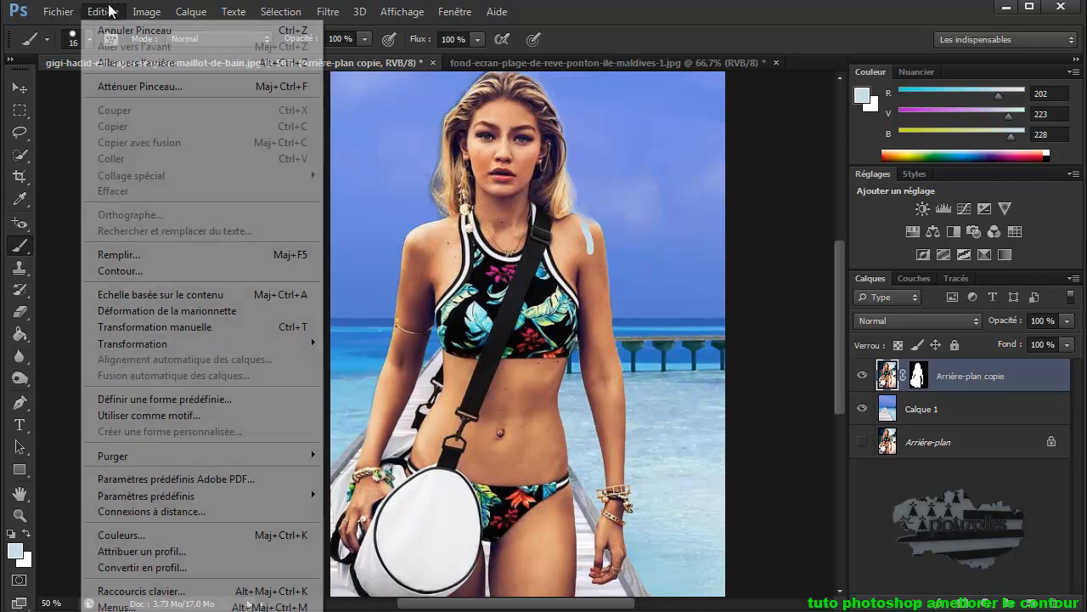
click(109, 28)
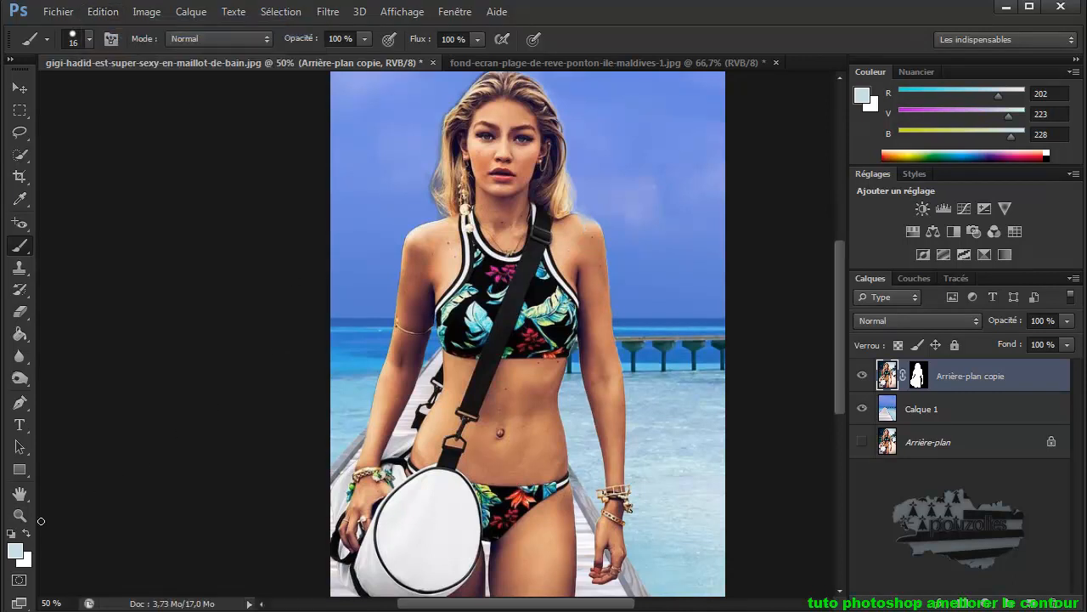
Swap the foreground and background colours and target the layer mask of Arrière-plan copie
click(27, 534)
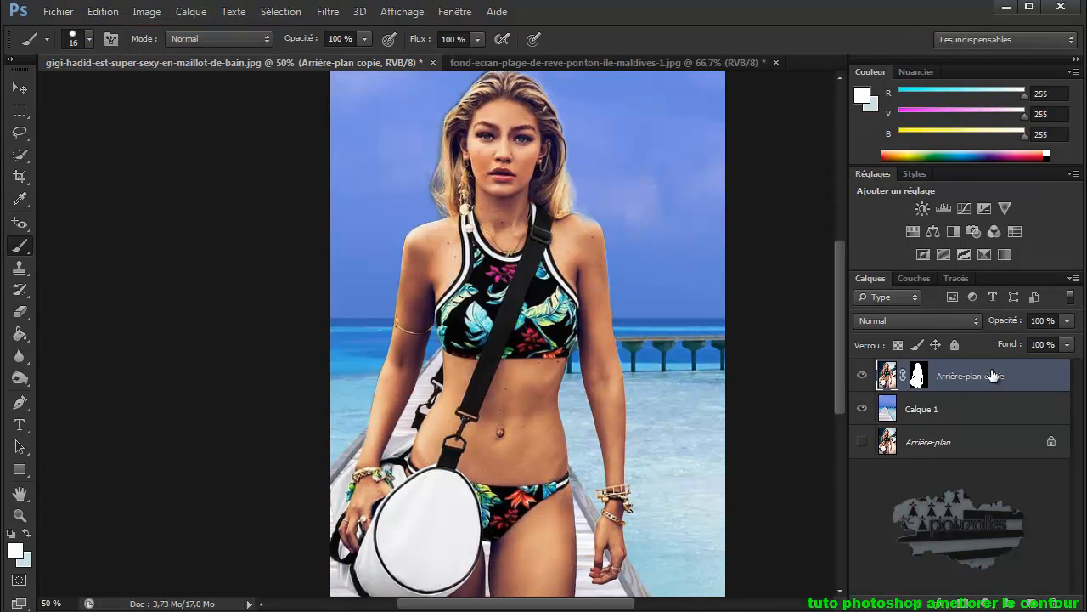
click(919, 380)
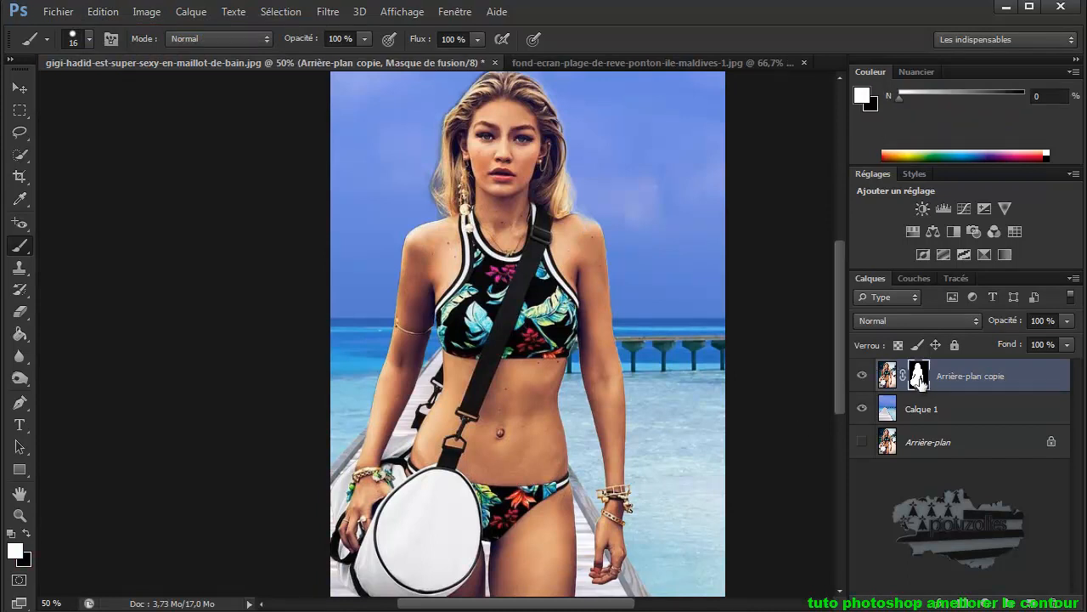
Examine the masked edge of the woman's shoulder and arm up close, and check the whole cutout over the beach
click(596, 214)
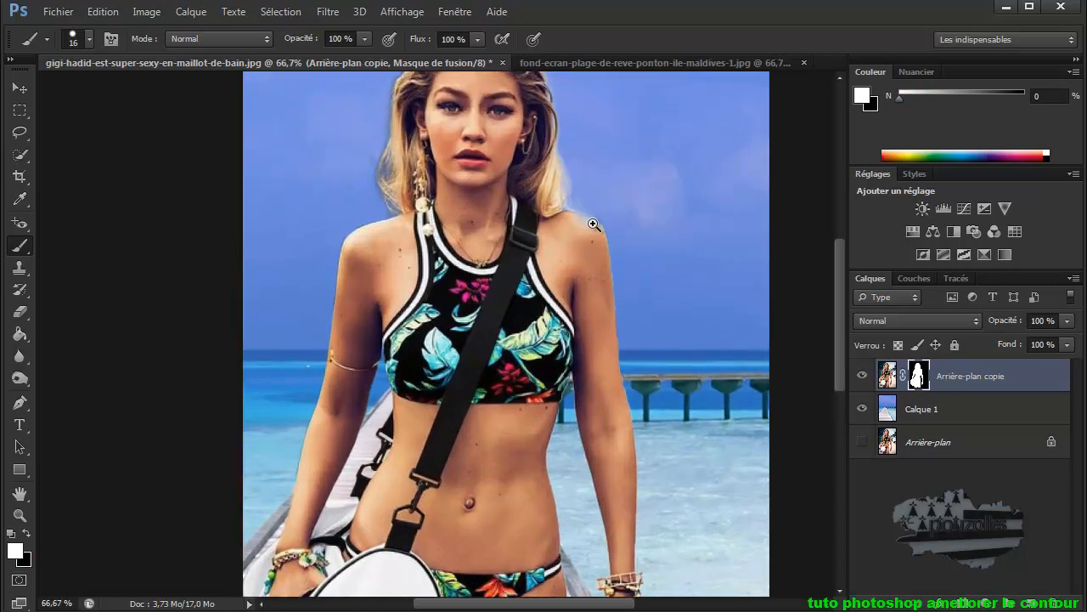
click(596, 218)
click(594, 219)
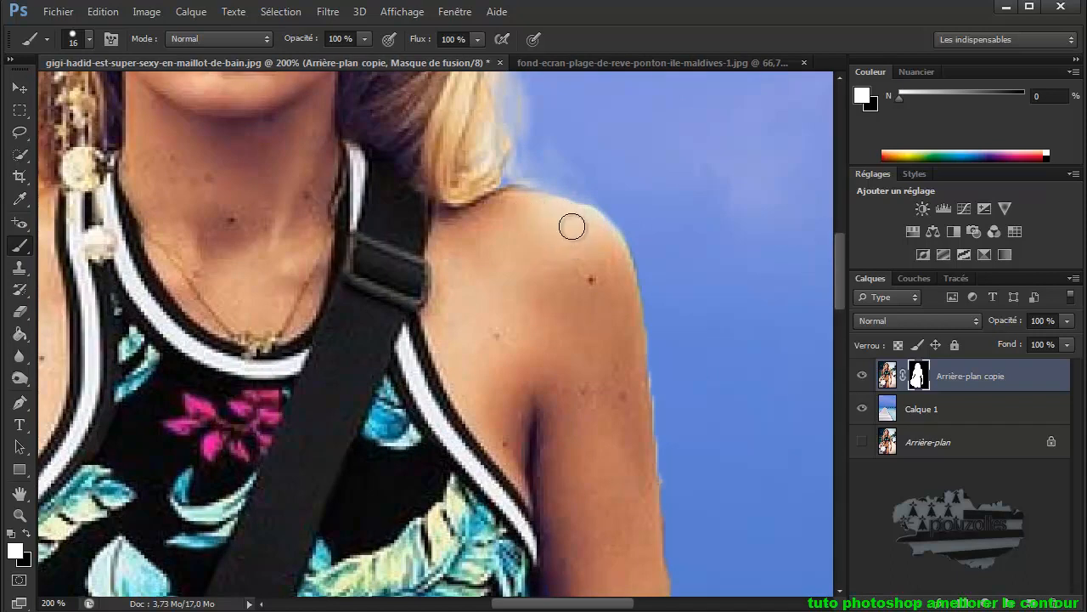
scroll(573, 258, down, 5)
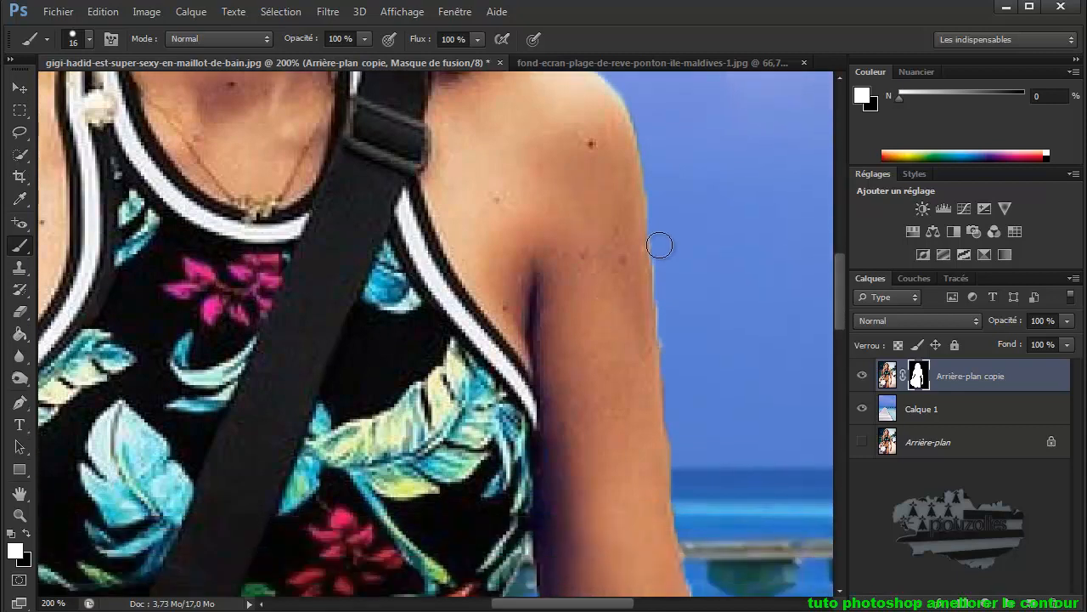
scroll(602, 310, down, 2)
alt+click(600, 315)
alt+click(585, 322)
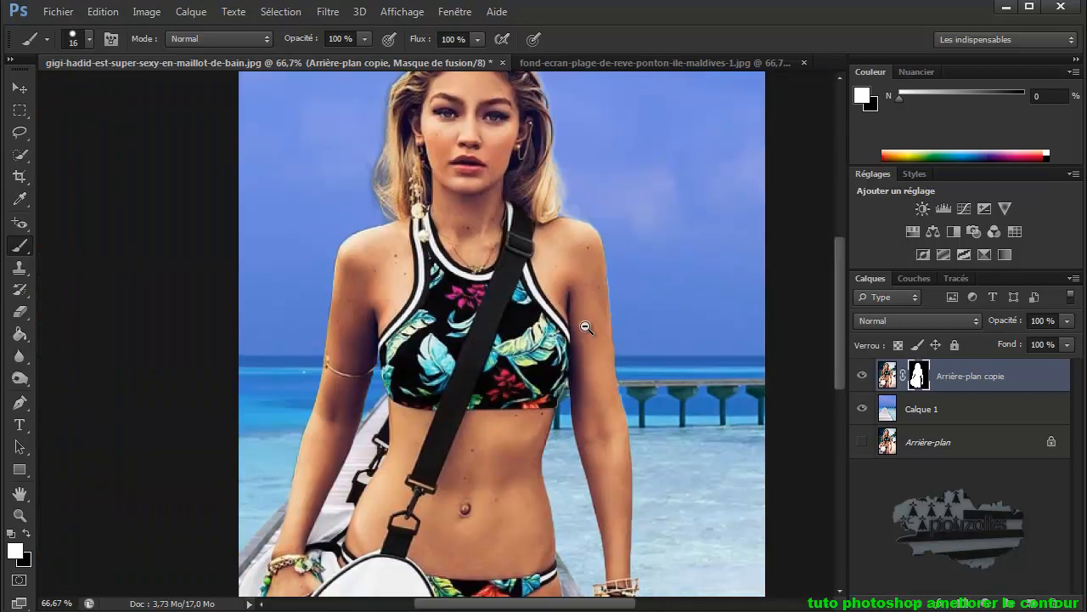
alt+click(586, 326)
scroll(586, 326, down, 1)
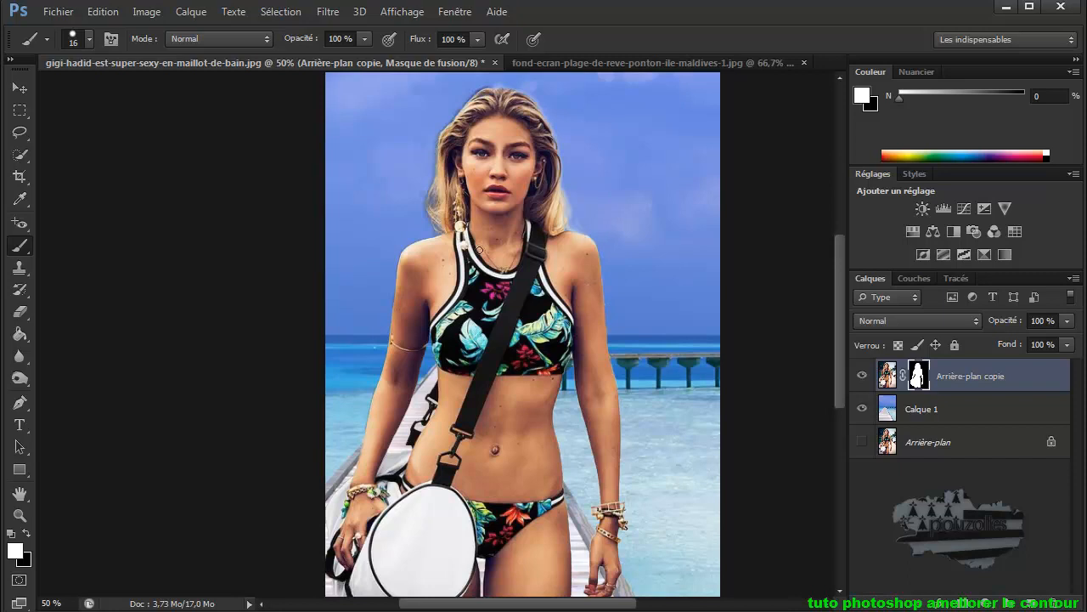
scroll(434, 225, up, 4)
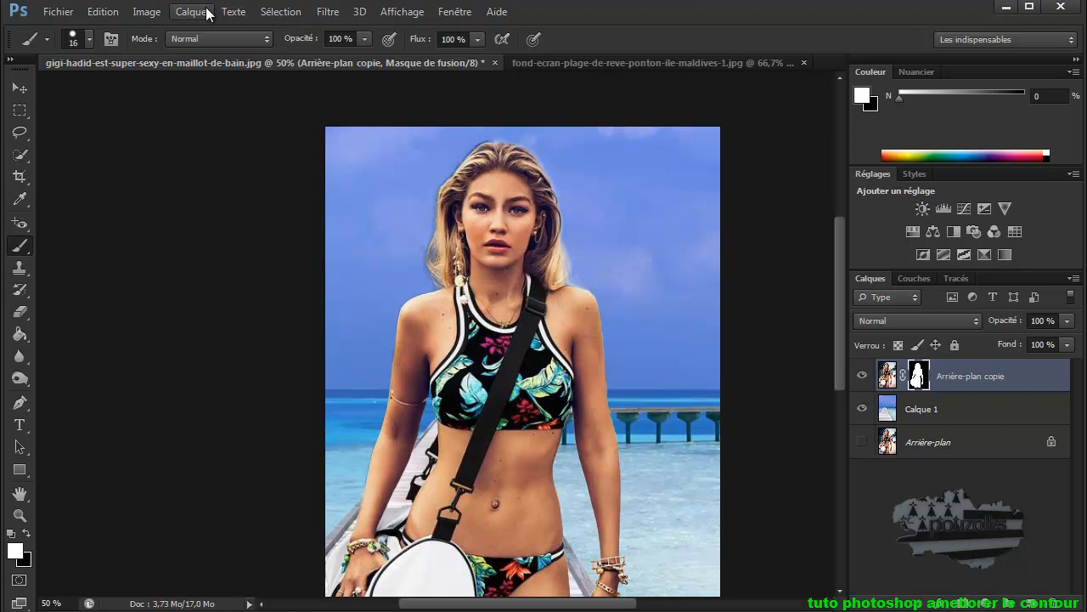
Reselect the woman's previous selection and open Améliorer le contour for it
click(281, 11)
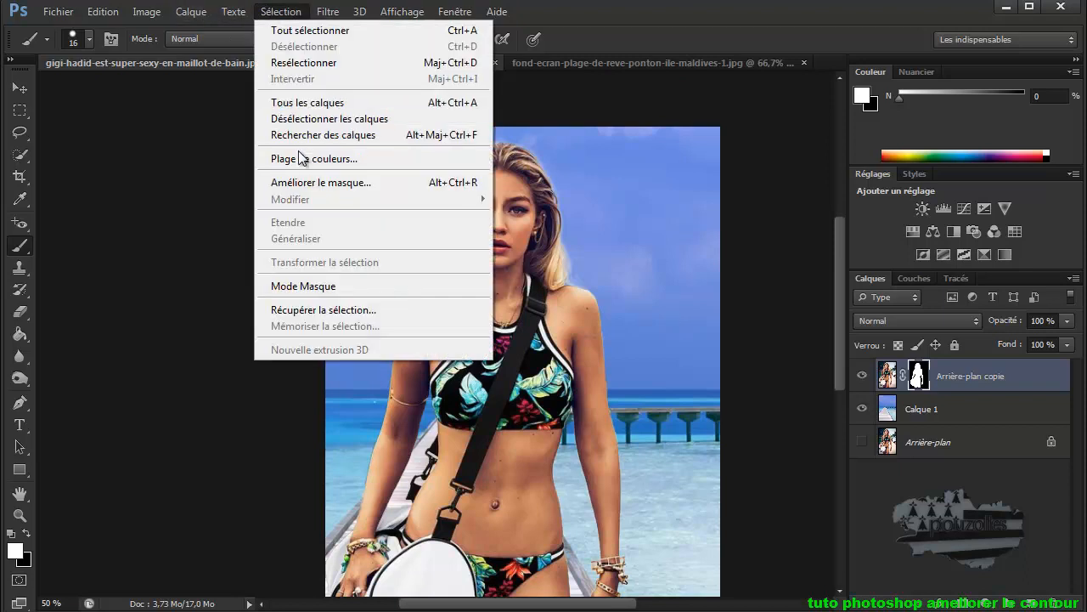
click(212, 190)
click(281, 11)
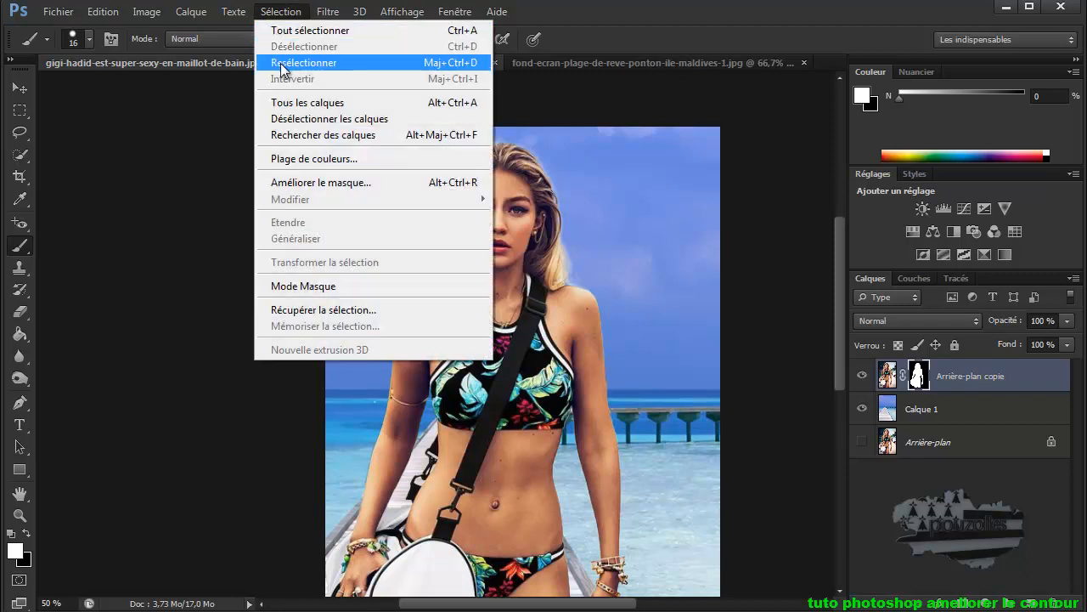
click(276, 58)
click(281, 12)
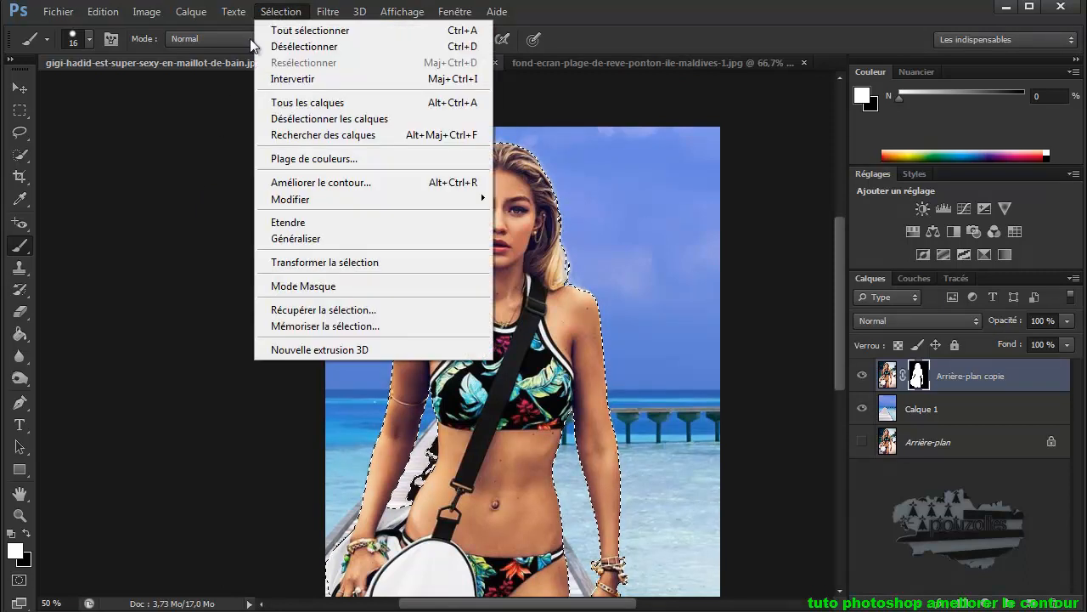
click(307, 181)
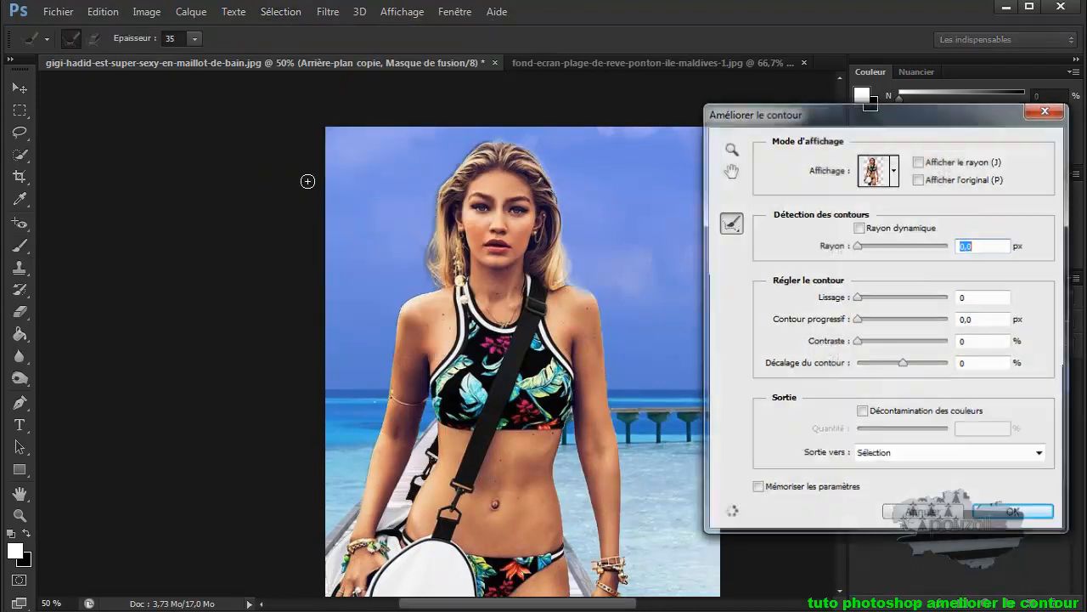
Try smoothing the contour with Lissage at 30, and reset it to 0
click(861, 299)
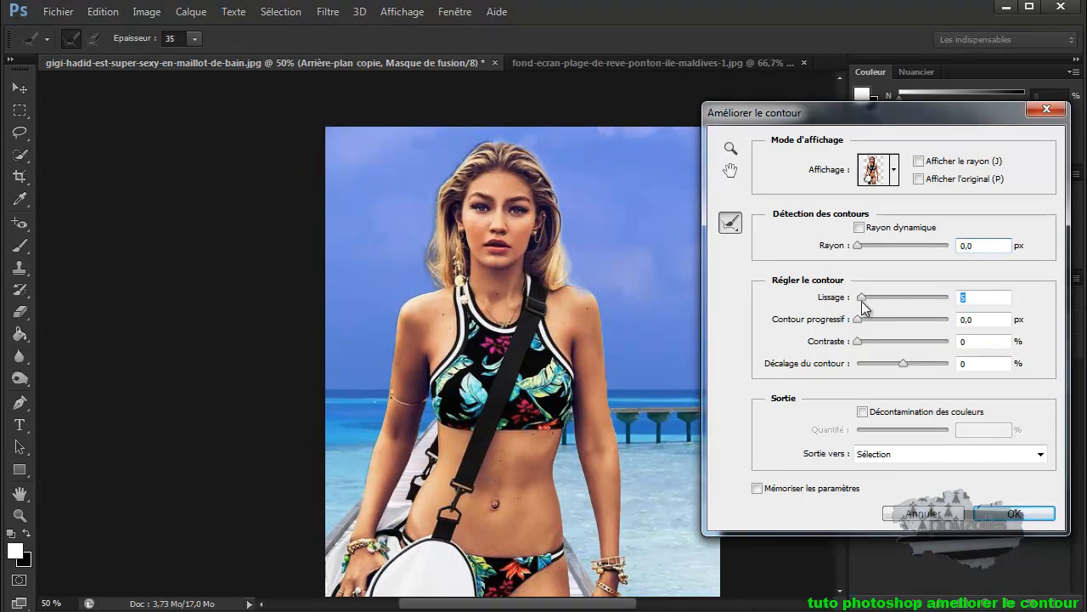
drag(864, 300, 881, 309)
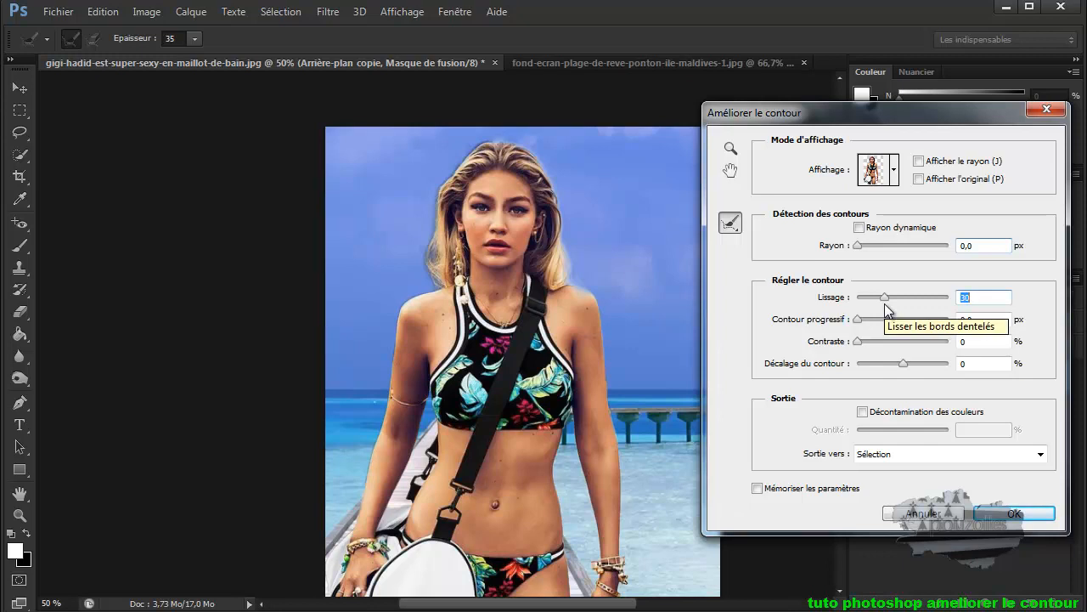
drag(886, 308, 853, 303)
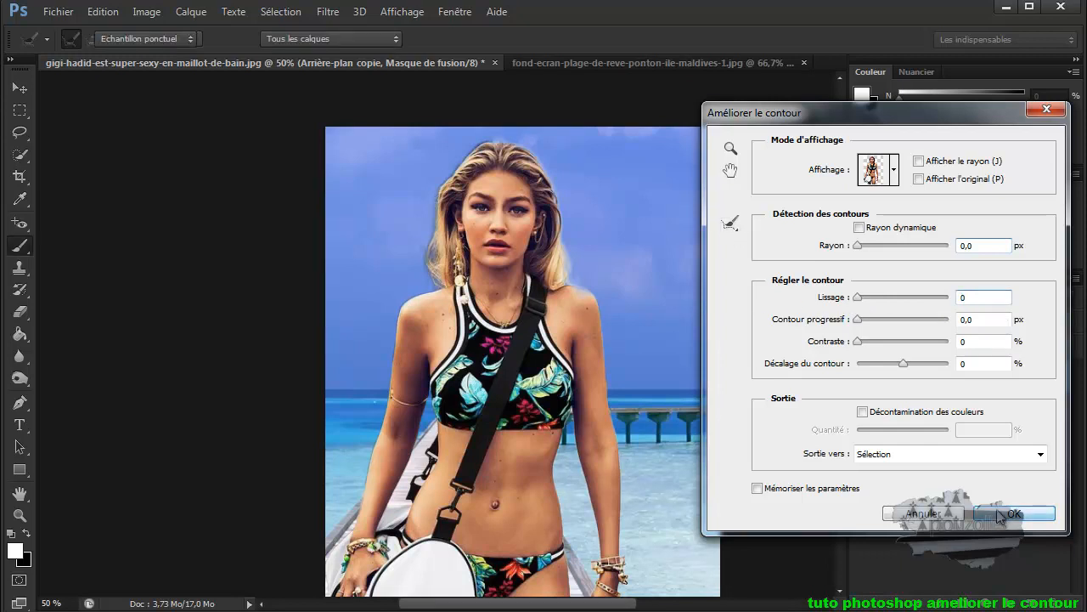
Apply the contour refinement with Sélection as output, and deselect the woman
click(996, 513)
click(280, 12)
click(289, 46)
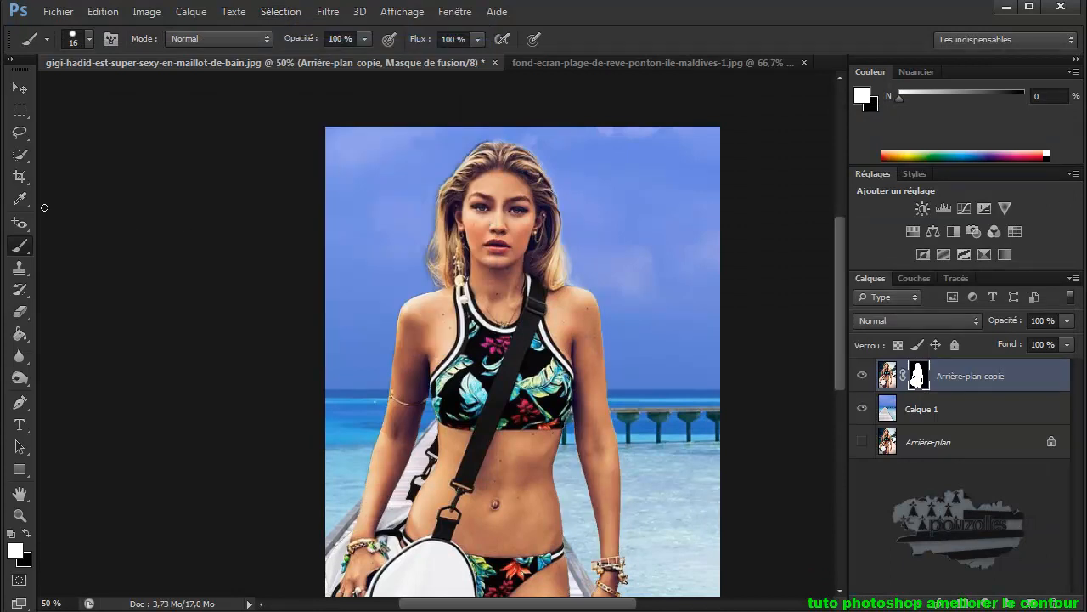
Erase the dark fringe along the hair at the top of the head on the layer mask, using a soft 35 px Gomme tool
click(25, 313)
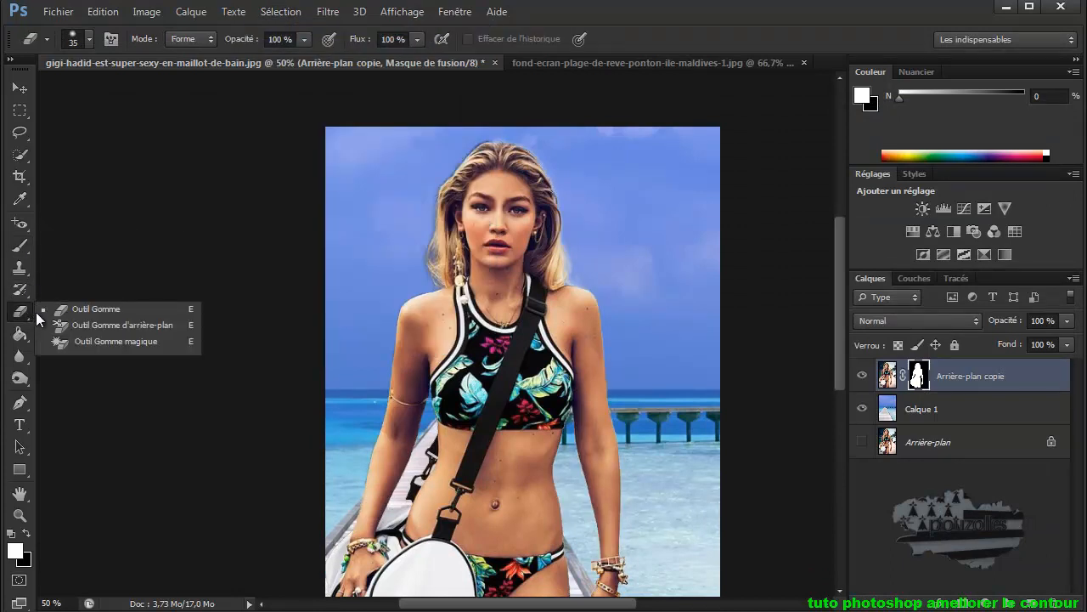
click(79, 308)
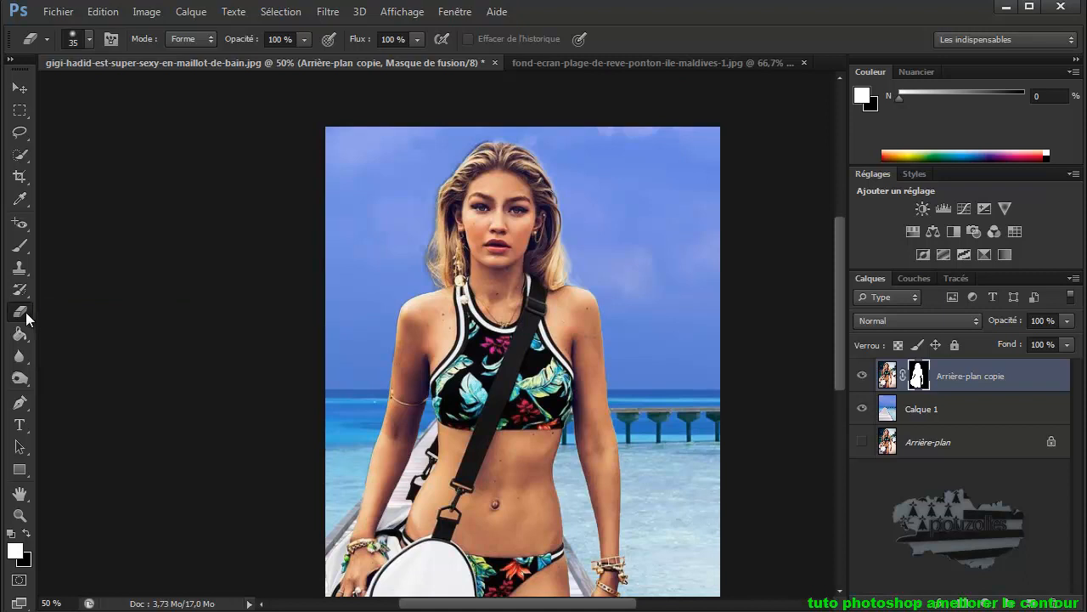
click(23, 312)
click(79, 309)
ctrl+click(472, 148)
ctrl+click(473, 148)
ctrl+click(472, 148)
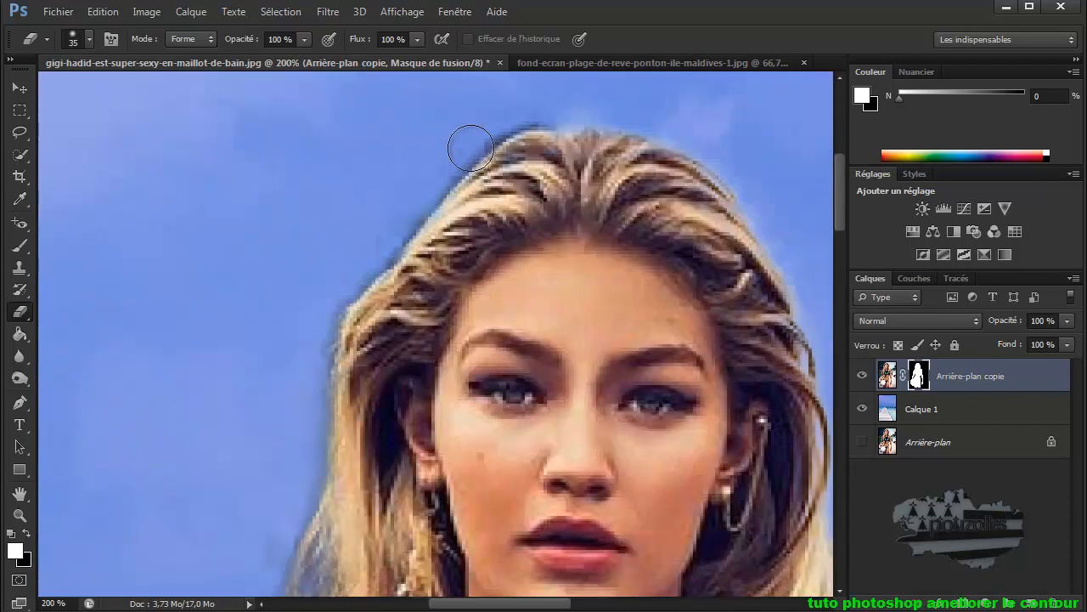
alt+right_click(239, 162)
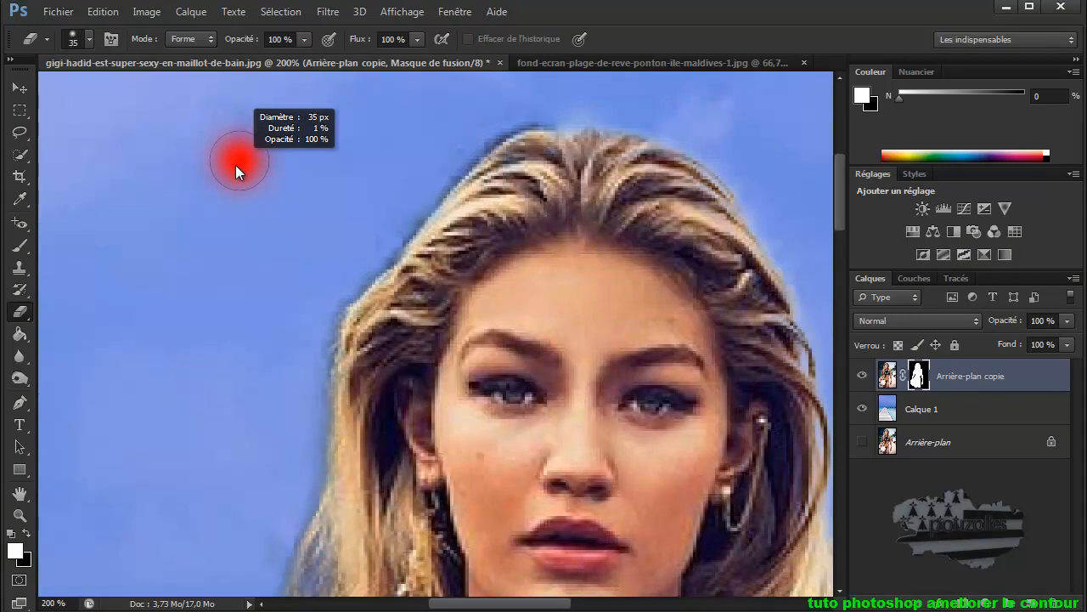
alt+right_click(240, 157)
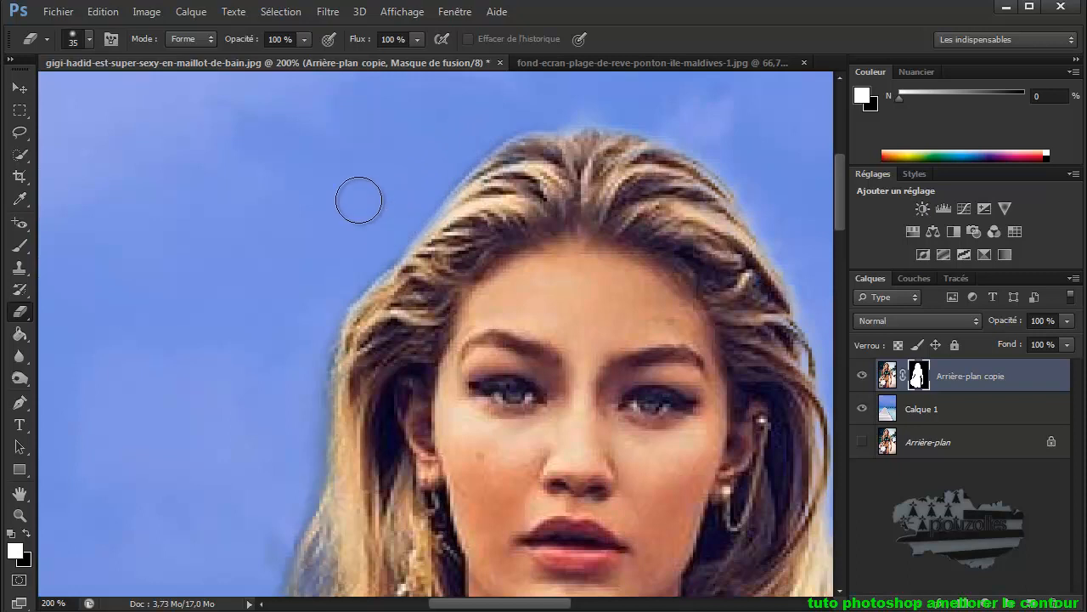
Check the hair's cleaned edge down to the shoulders and review the whole woman against the beach pontoon
scroll(360, 203, down, 2)
scroll(360, 203, down, 5)
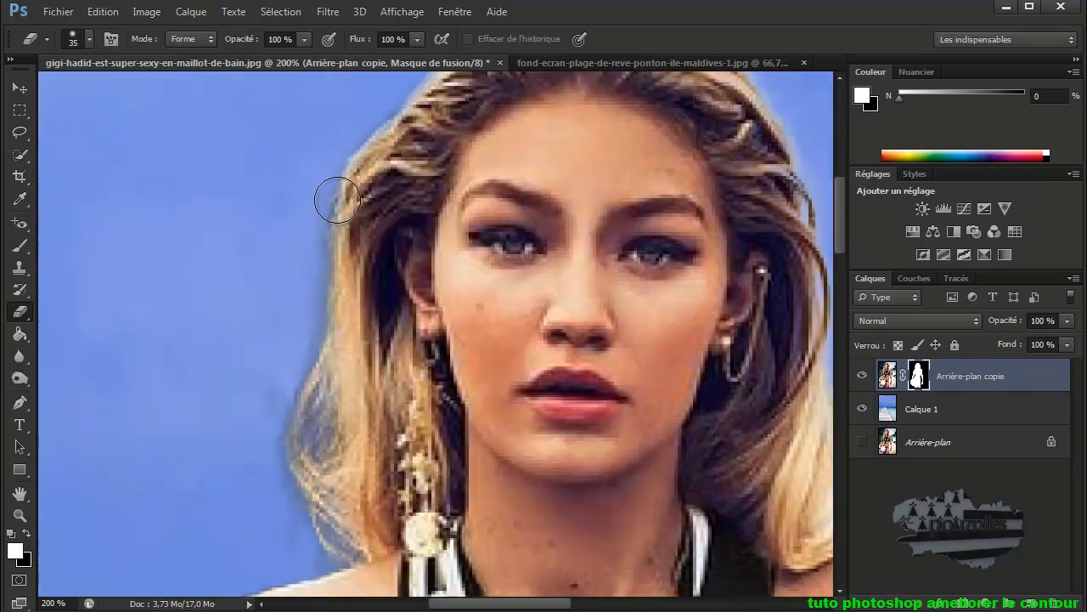
scroll(348, 236, down, 2)
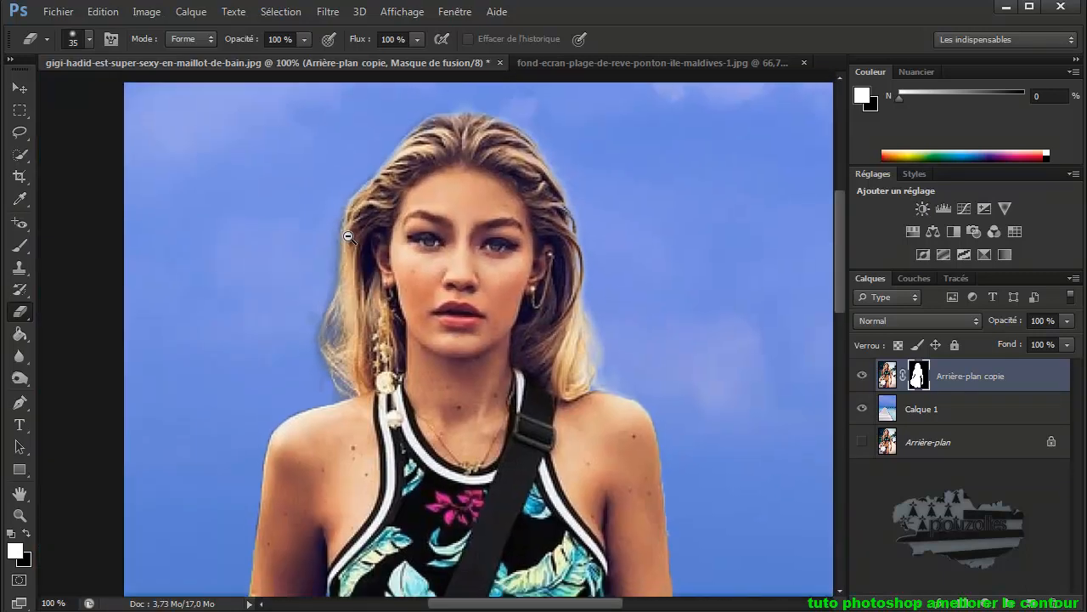
scroll(348, 237, down, 1)
scroll(520, 240, down, 1)
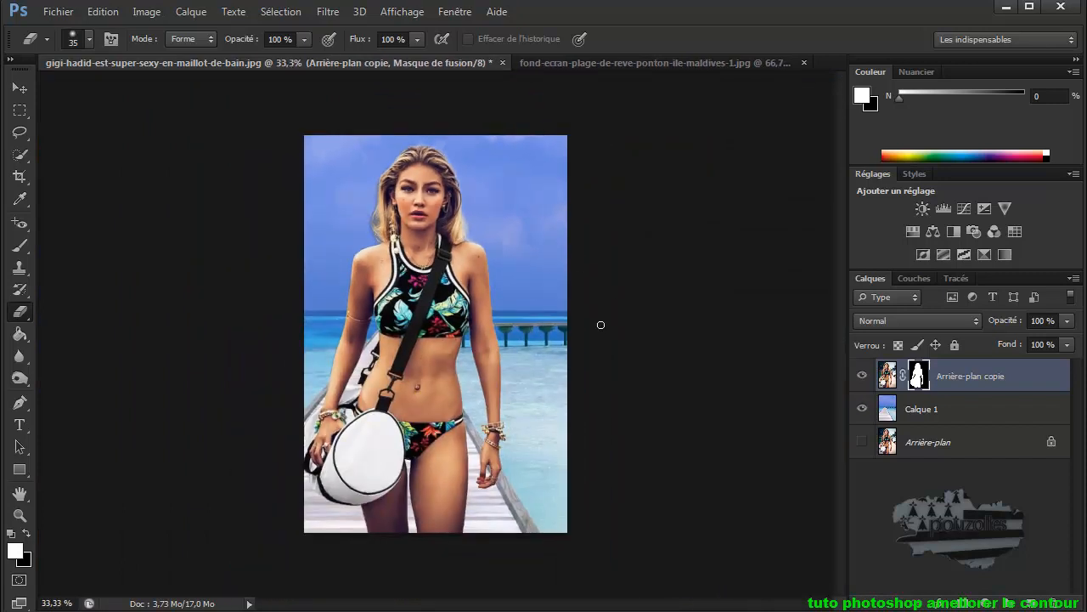
scroll(444, 351, up, 1)
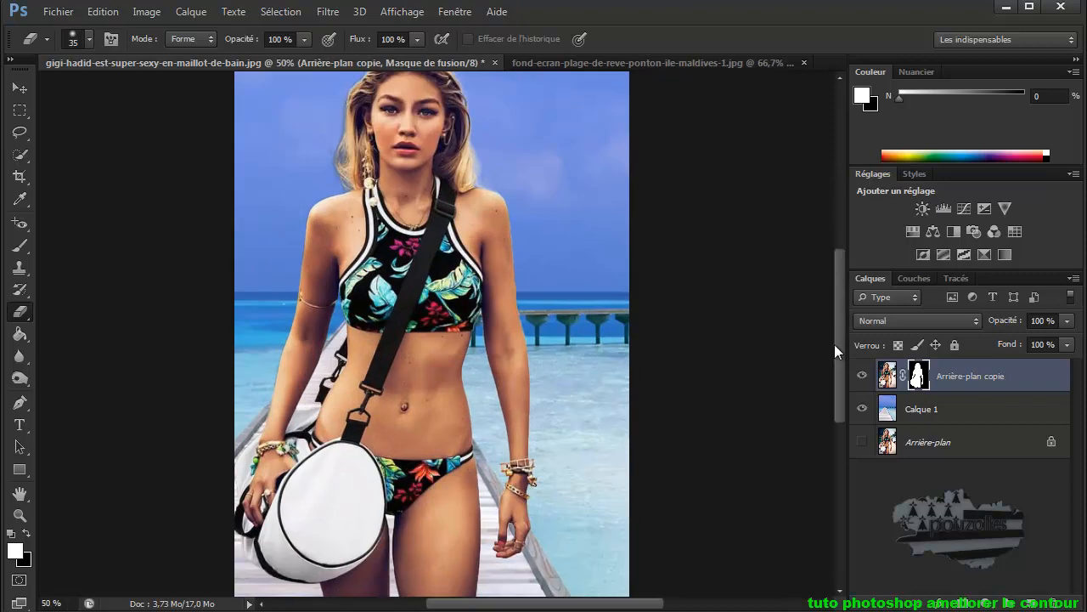
scroll(834, 340, up, 2)
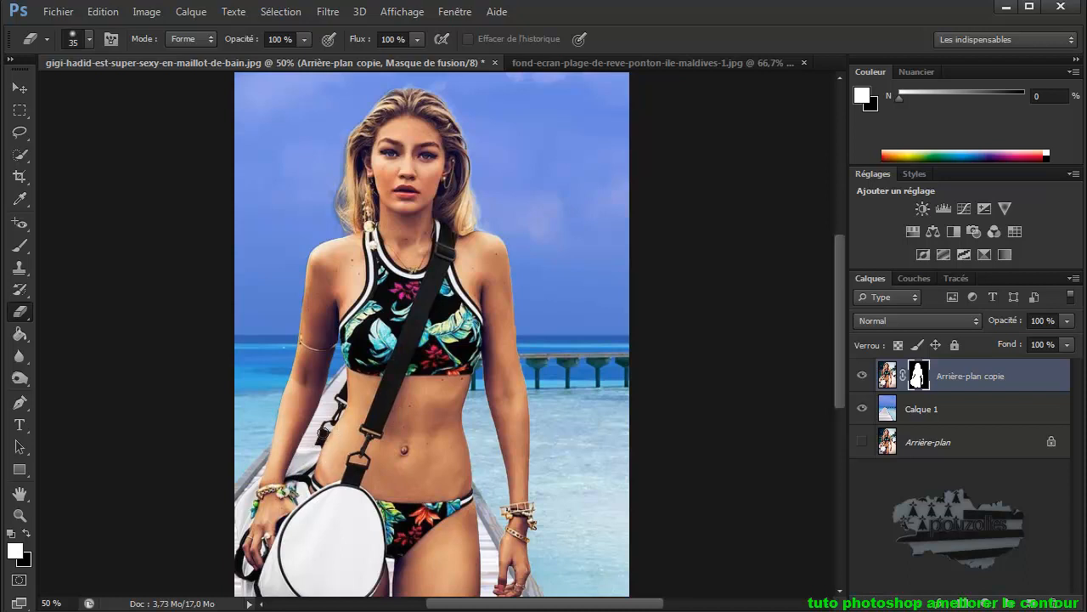
scroll(360, 406, up, 1)
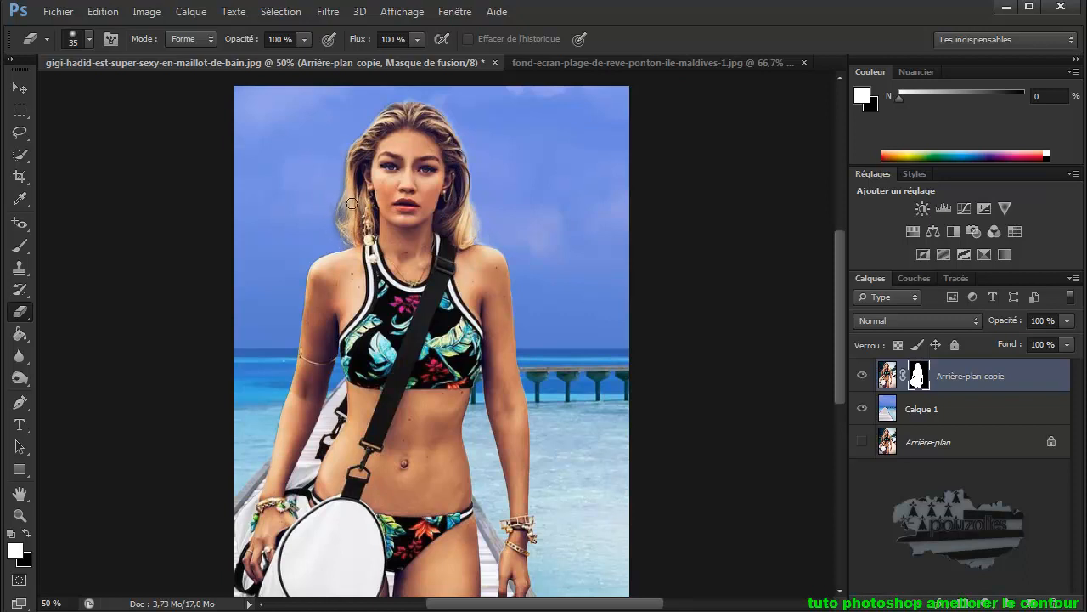
Add a new layer directly above the beach layer Calque 1 and fill it with black, using the default foreground colour
click(953, 412)
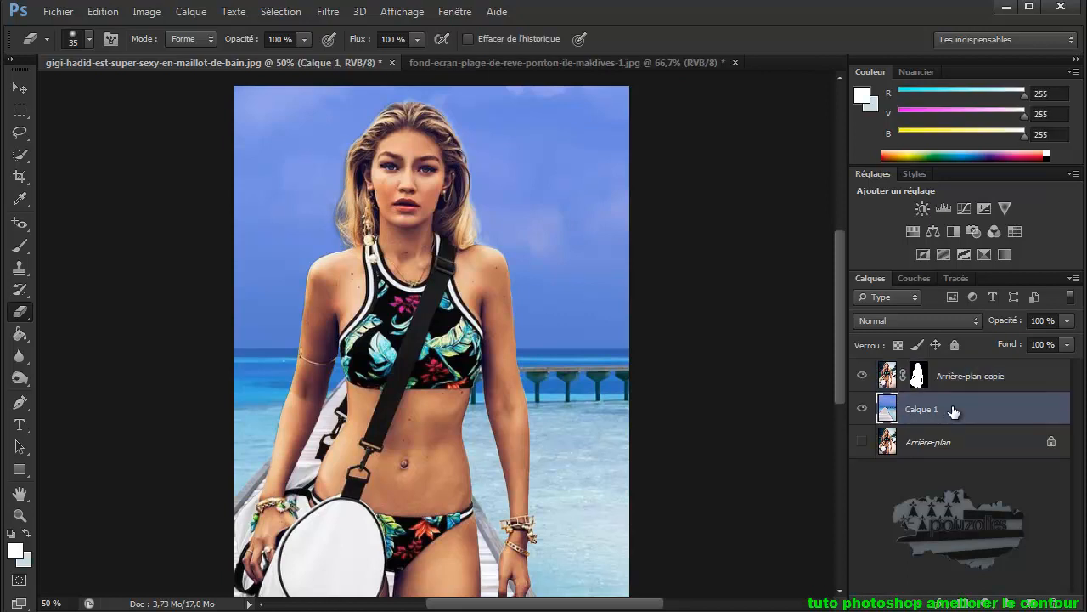
click(1031, 603)
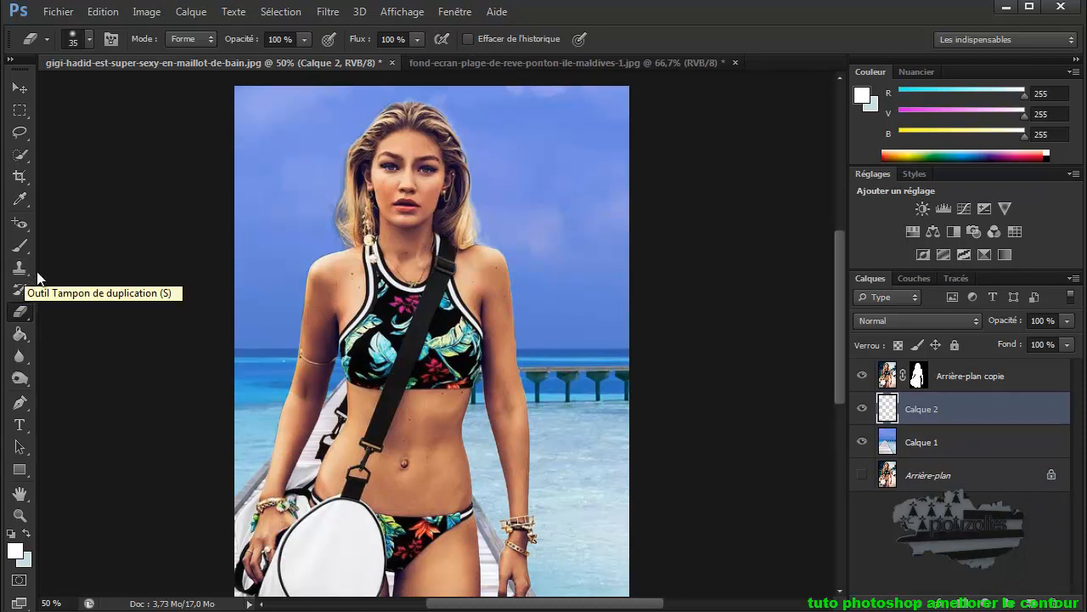
click(20, 335)
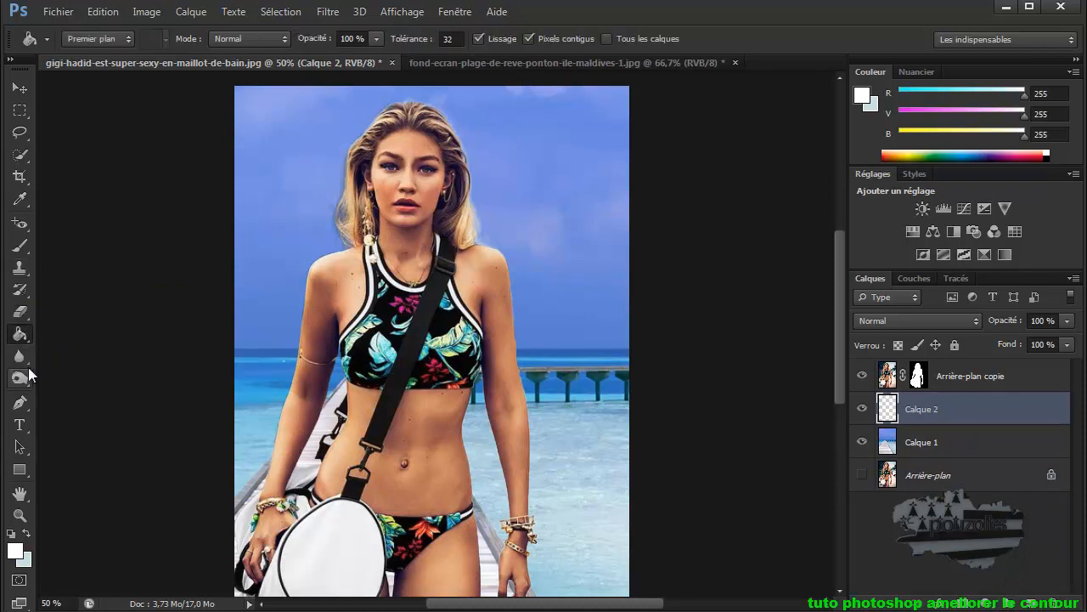
click(13, 535)
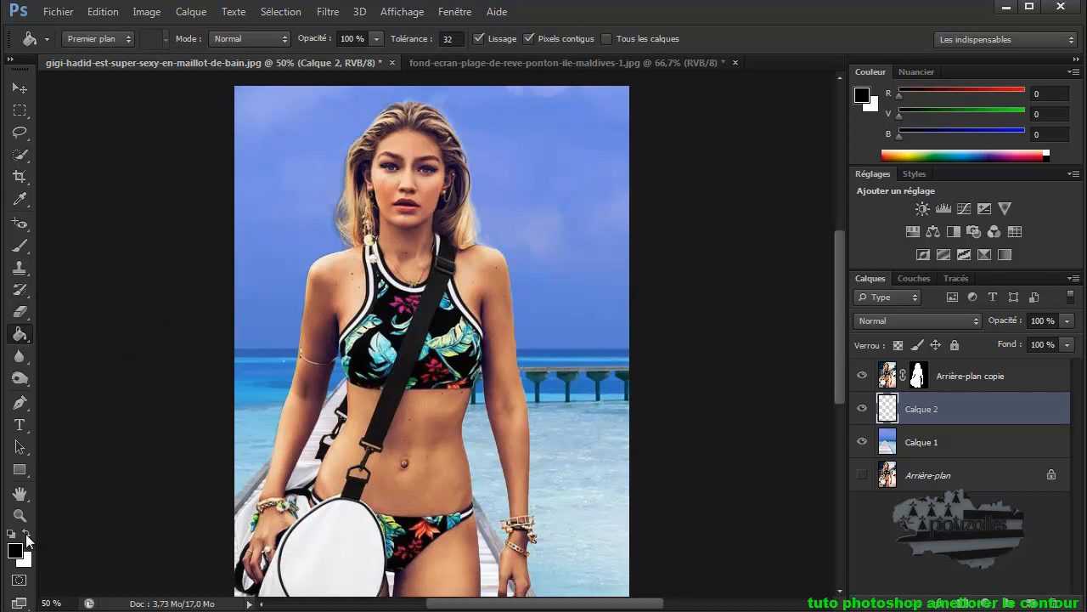
click(580, 284)
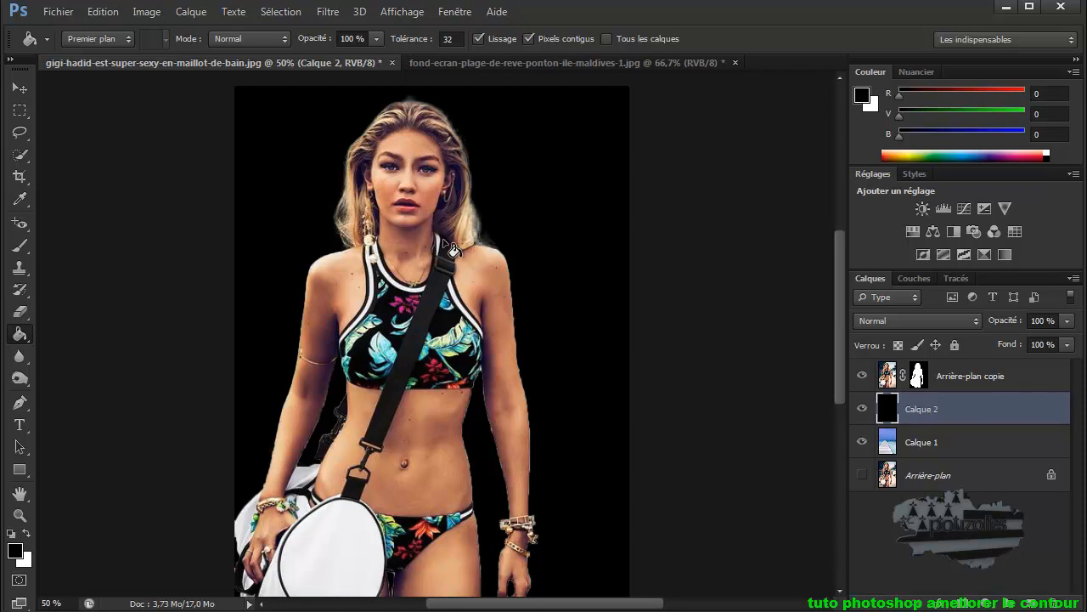
Hide the black layer Calque 2 and review the woman's contour against the beach background
click(862, 409)
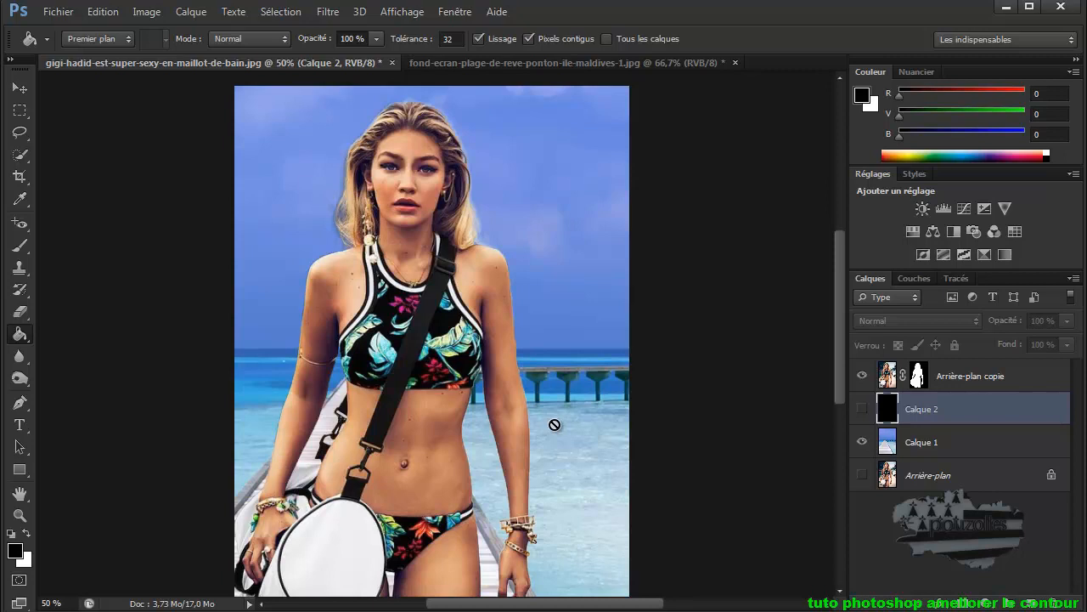
scroll(554, 425, down, 3)
scroll(556, 424, up, 3)
scroll(559, 423, up, 1)
scroll(559, 423, down, 2)
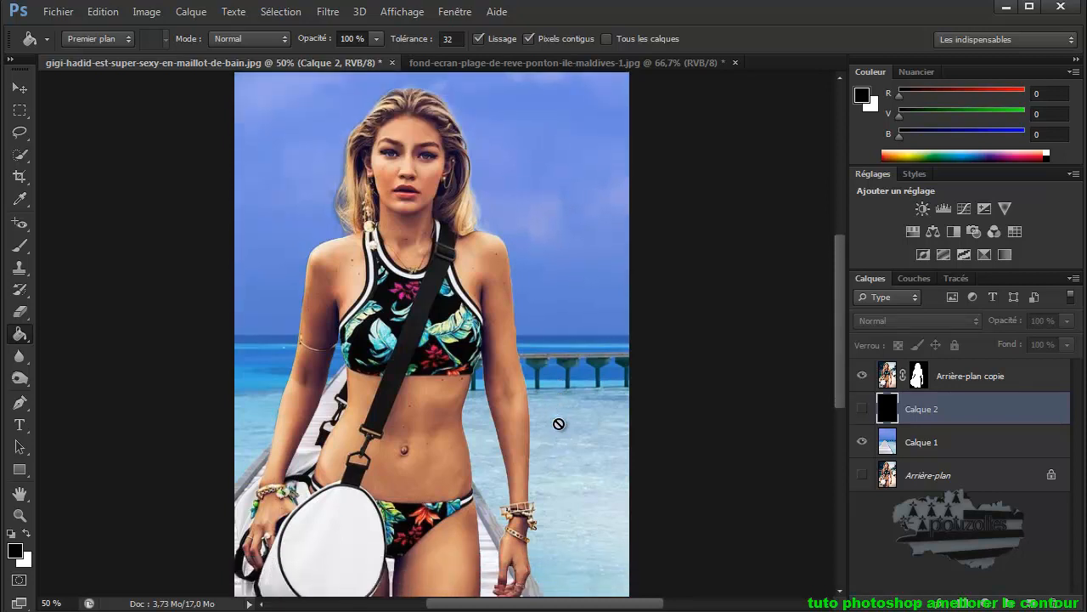